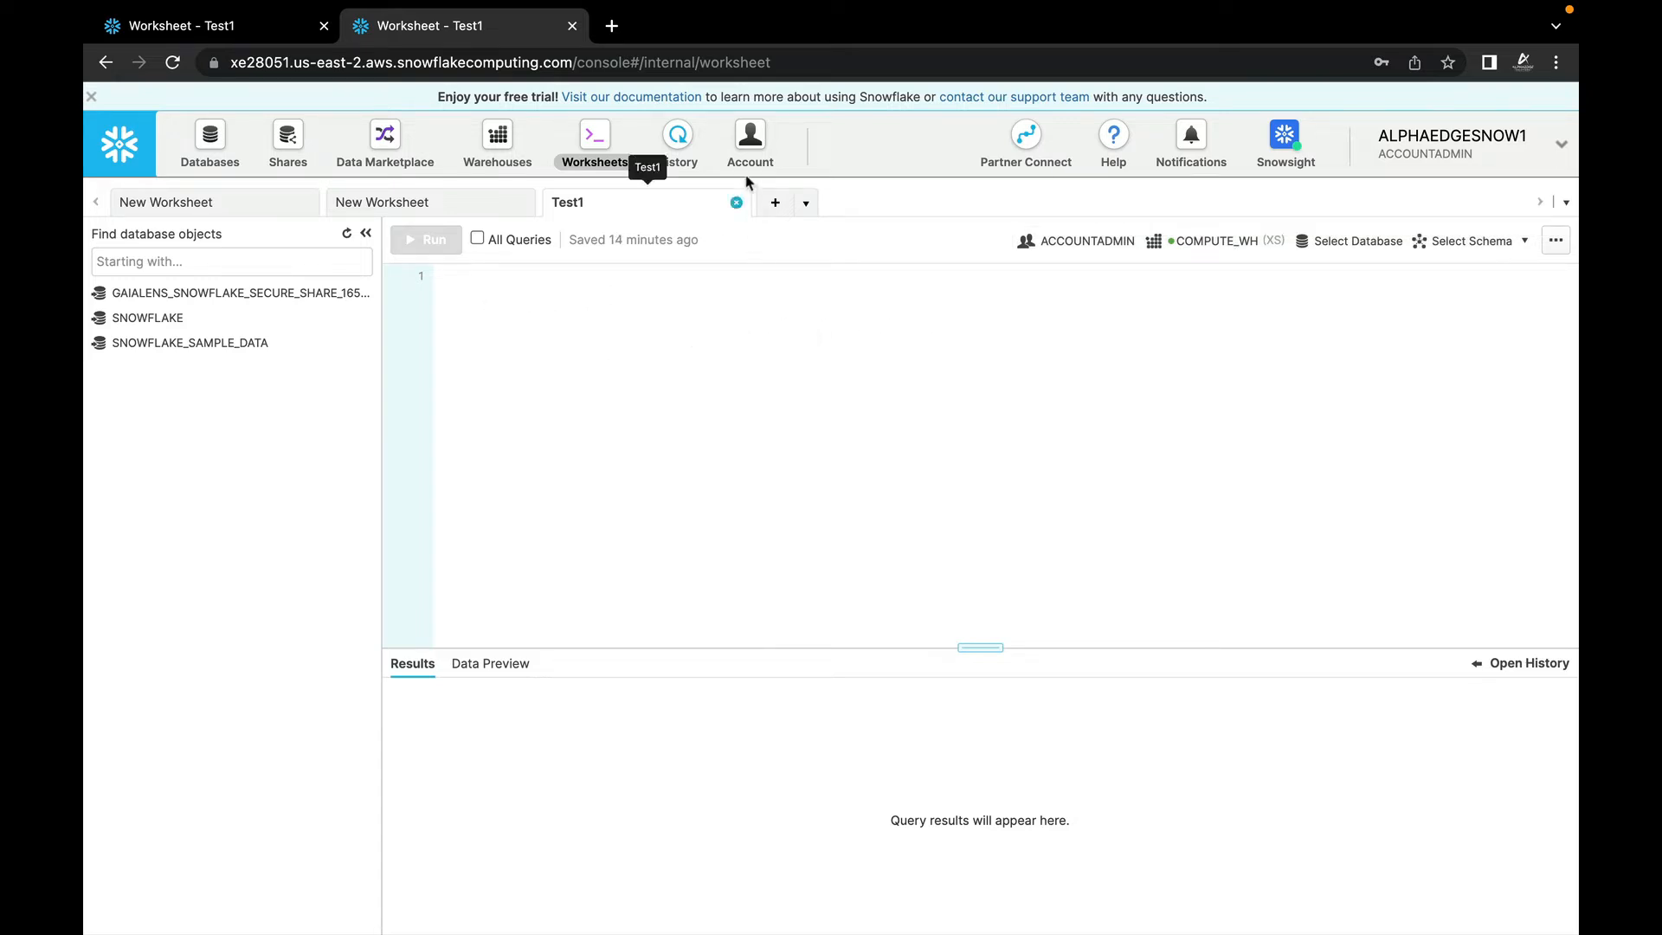
Step: View the account's usage page and inspect the account identifier and region parts of the console URL
click(750, 141)
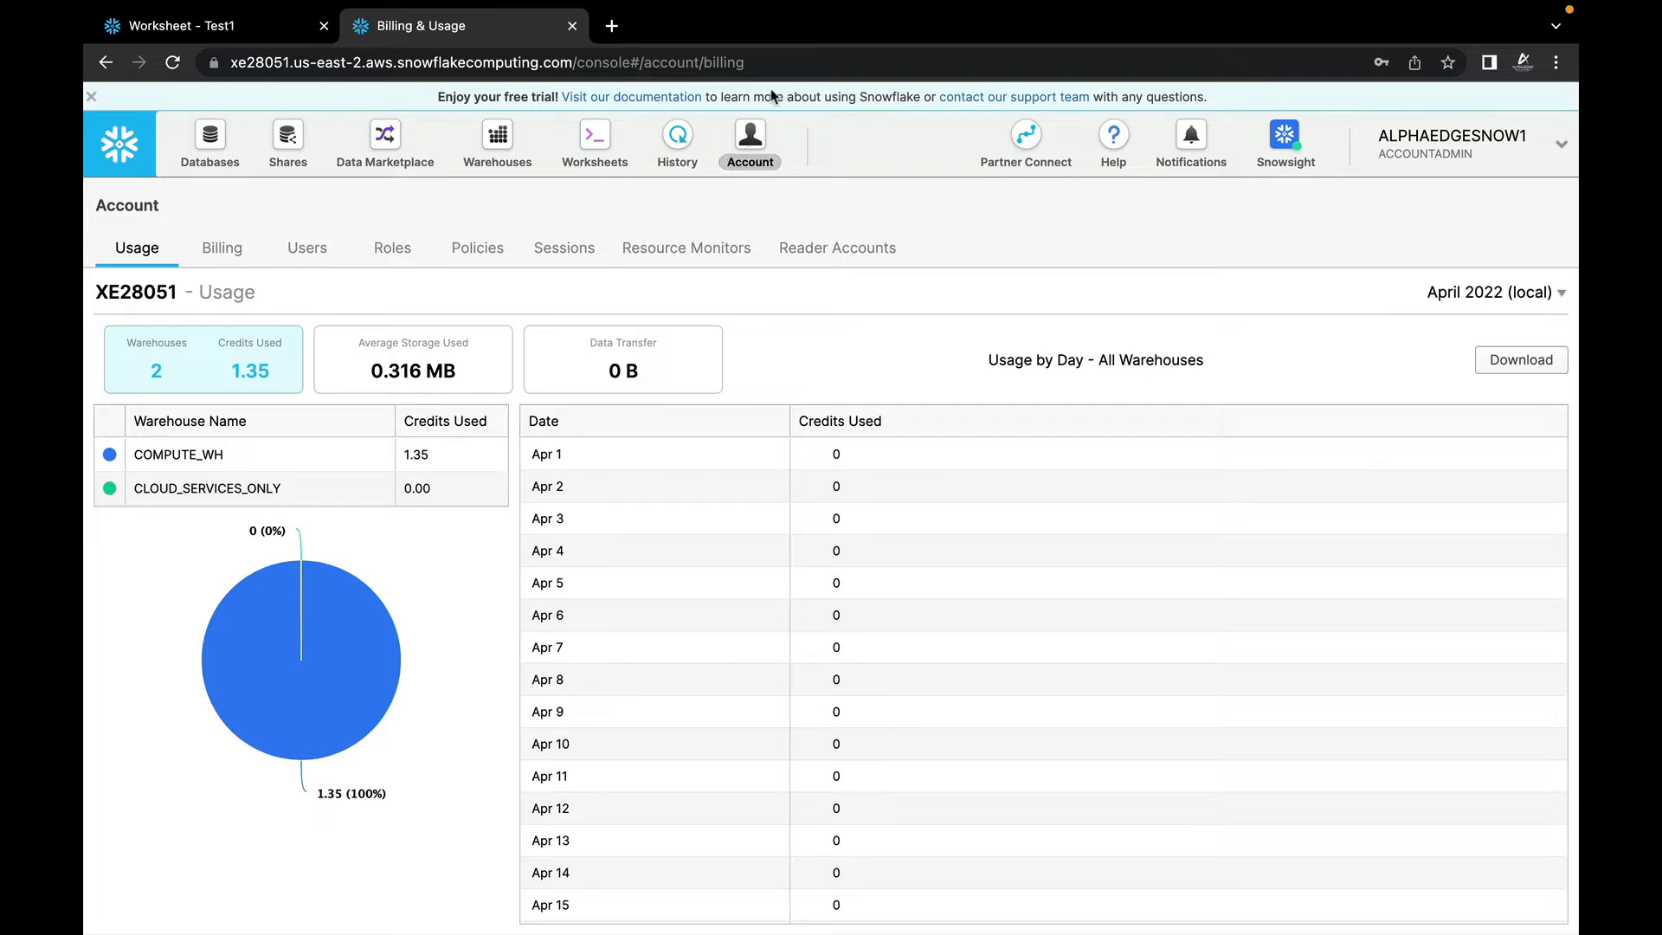
click(366, 69)
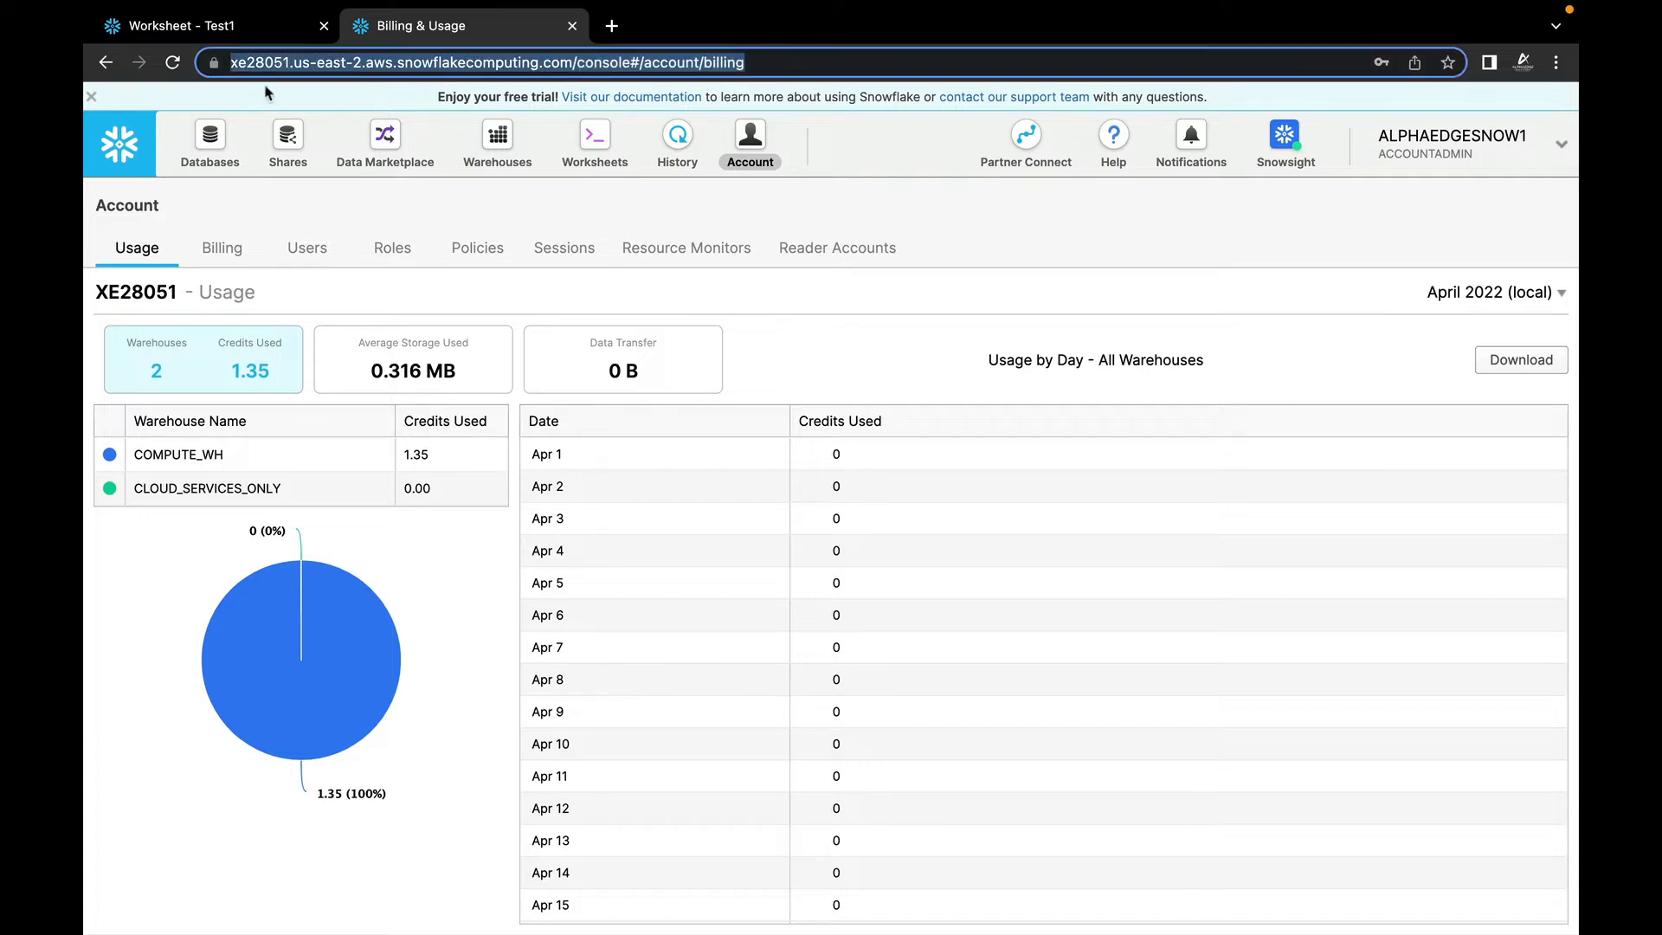
click(289, 63)
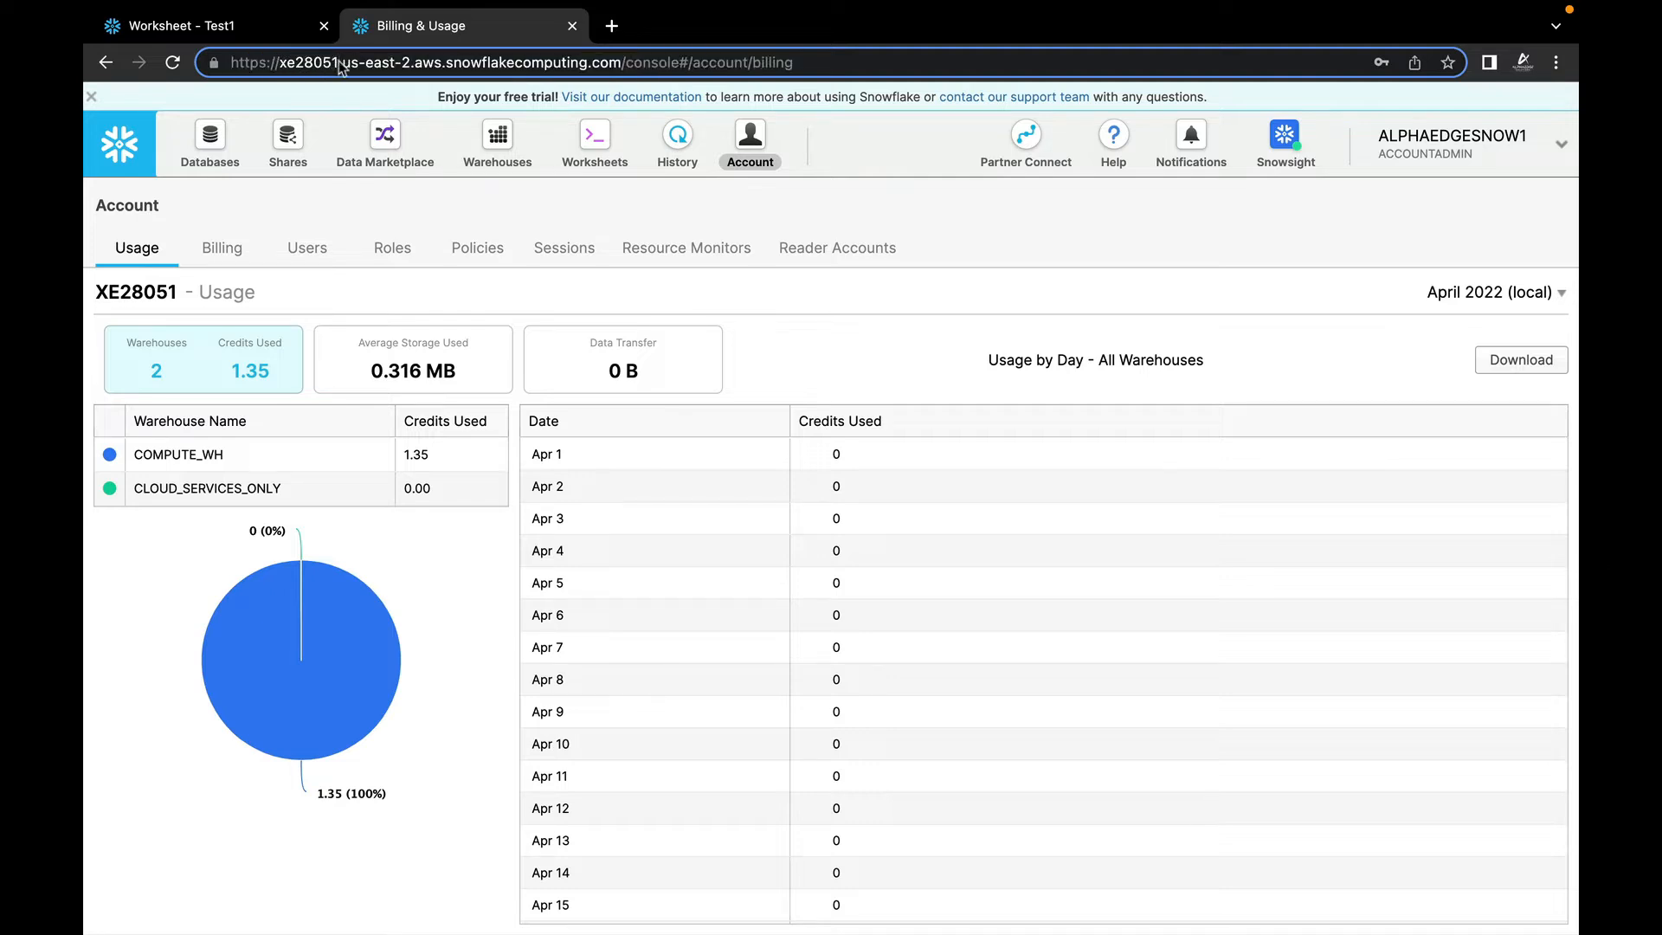
drag(341, 64, 418, 62)
double_click(426, 62)
Step: Examine the SNOWFLAKE_SAMPLE_DATA database's tables, views, schemas, stages, file formats, sequences and pipes, ending back on its tables
click(217, 145)
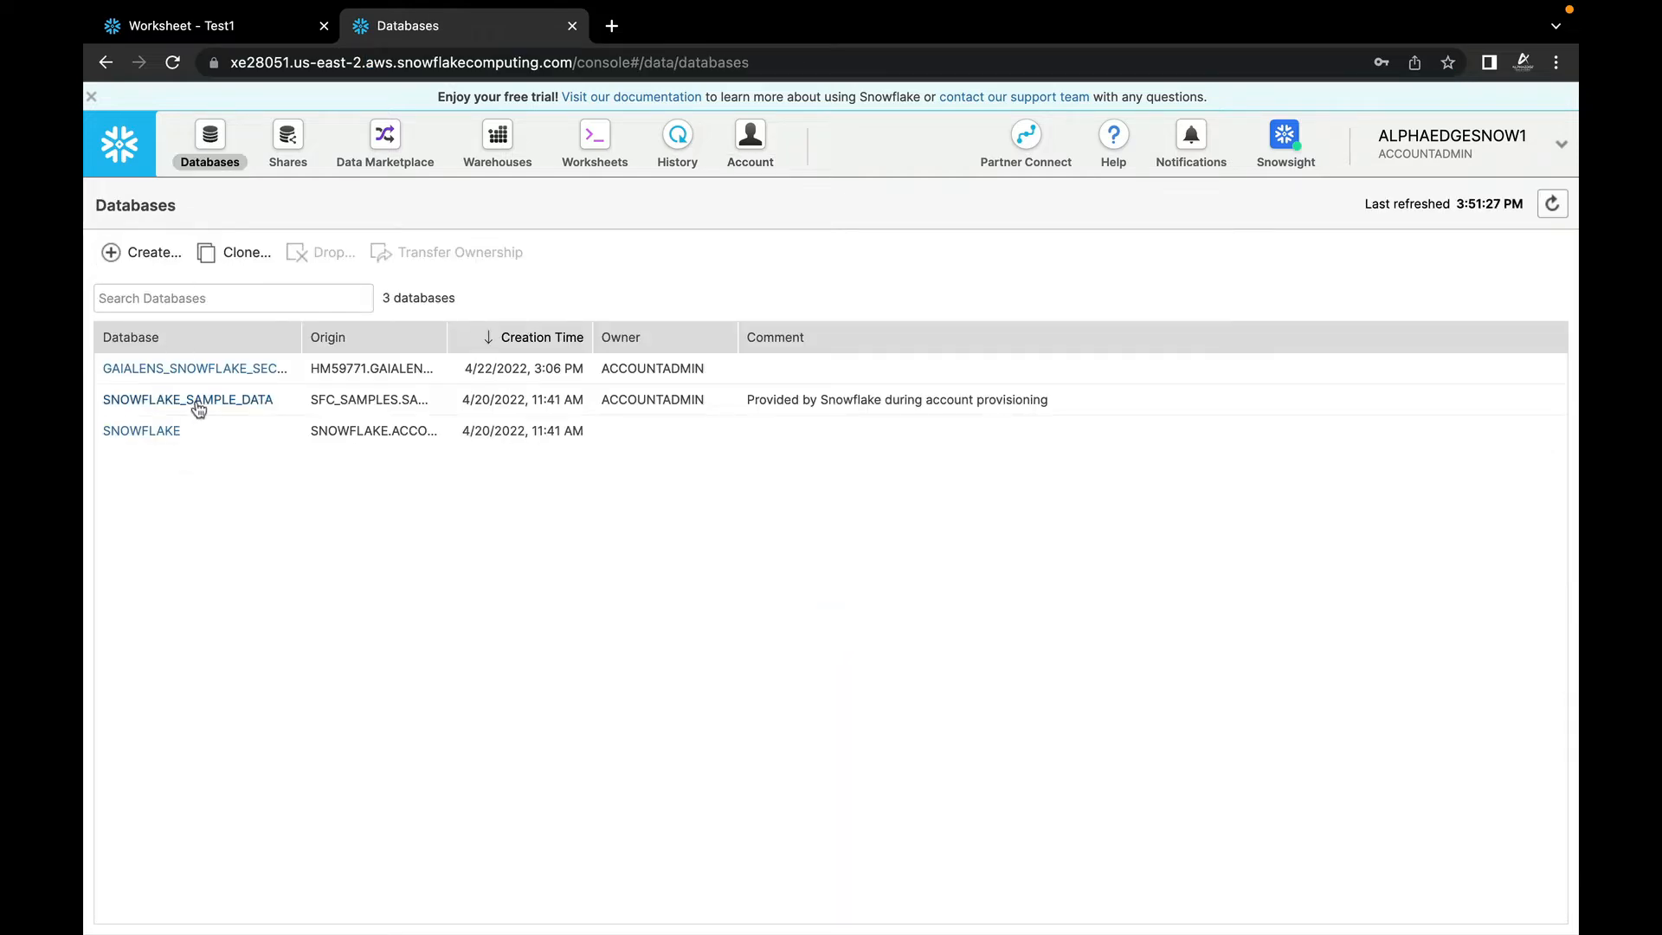
click(192, 403)
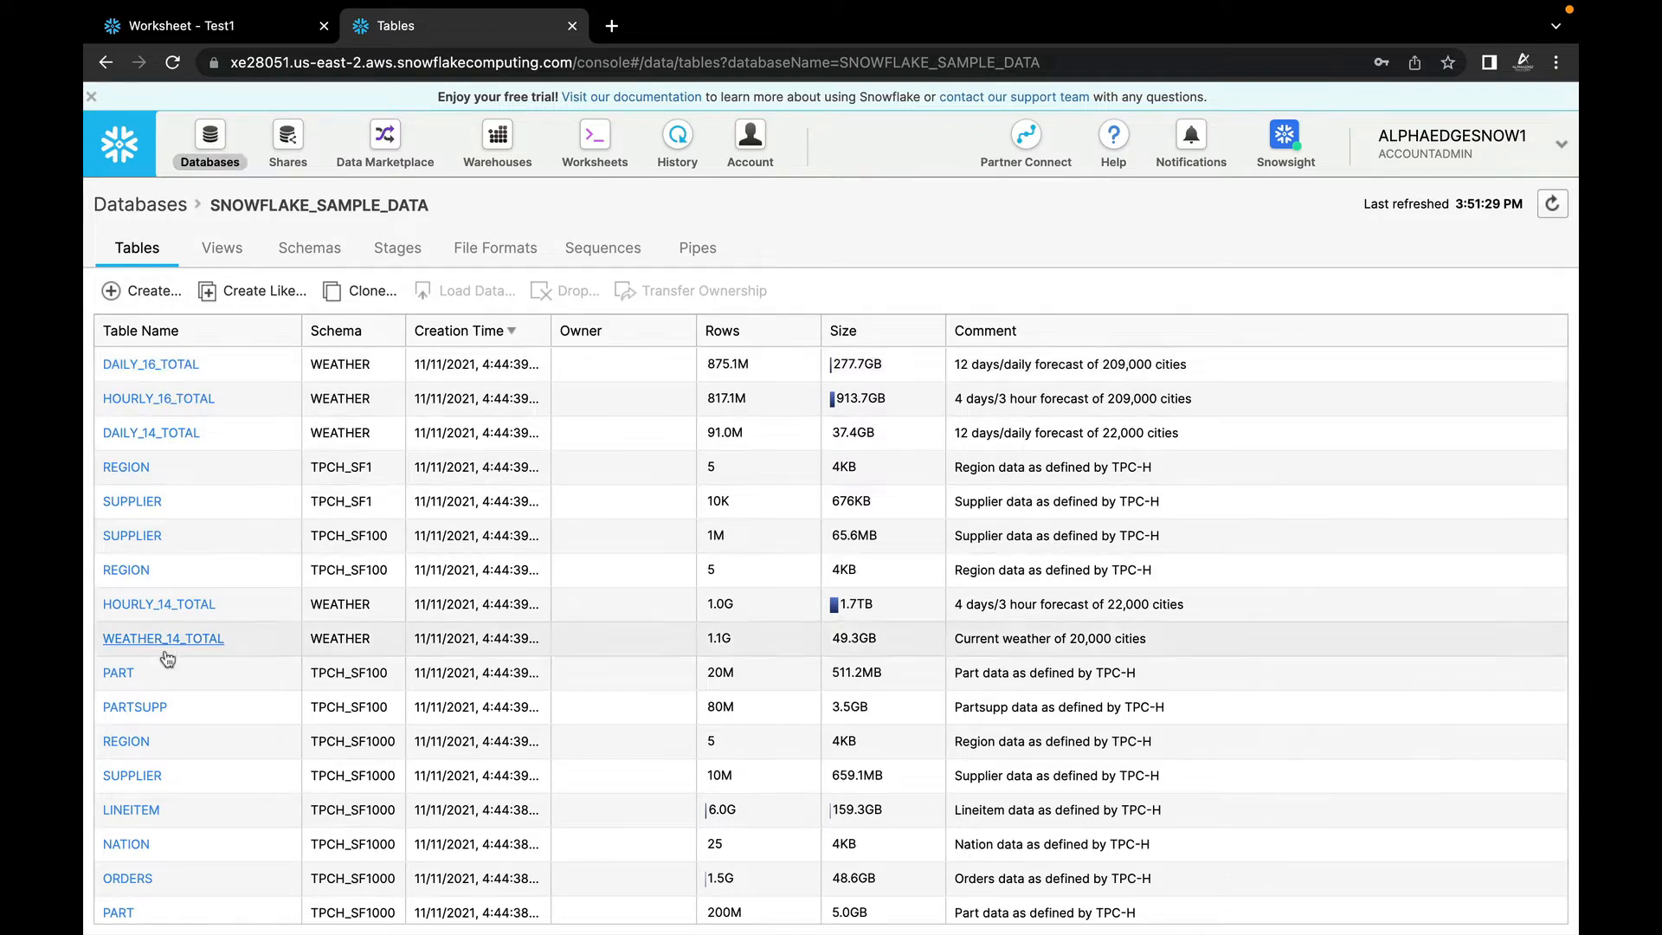
click(227, 253)
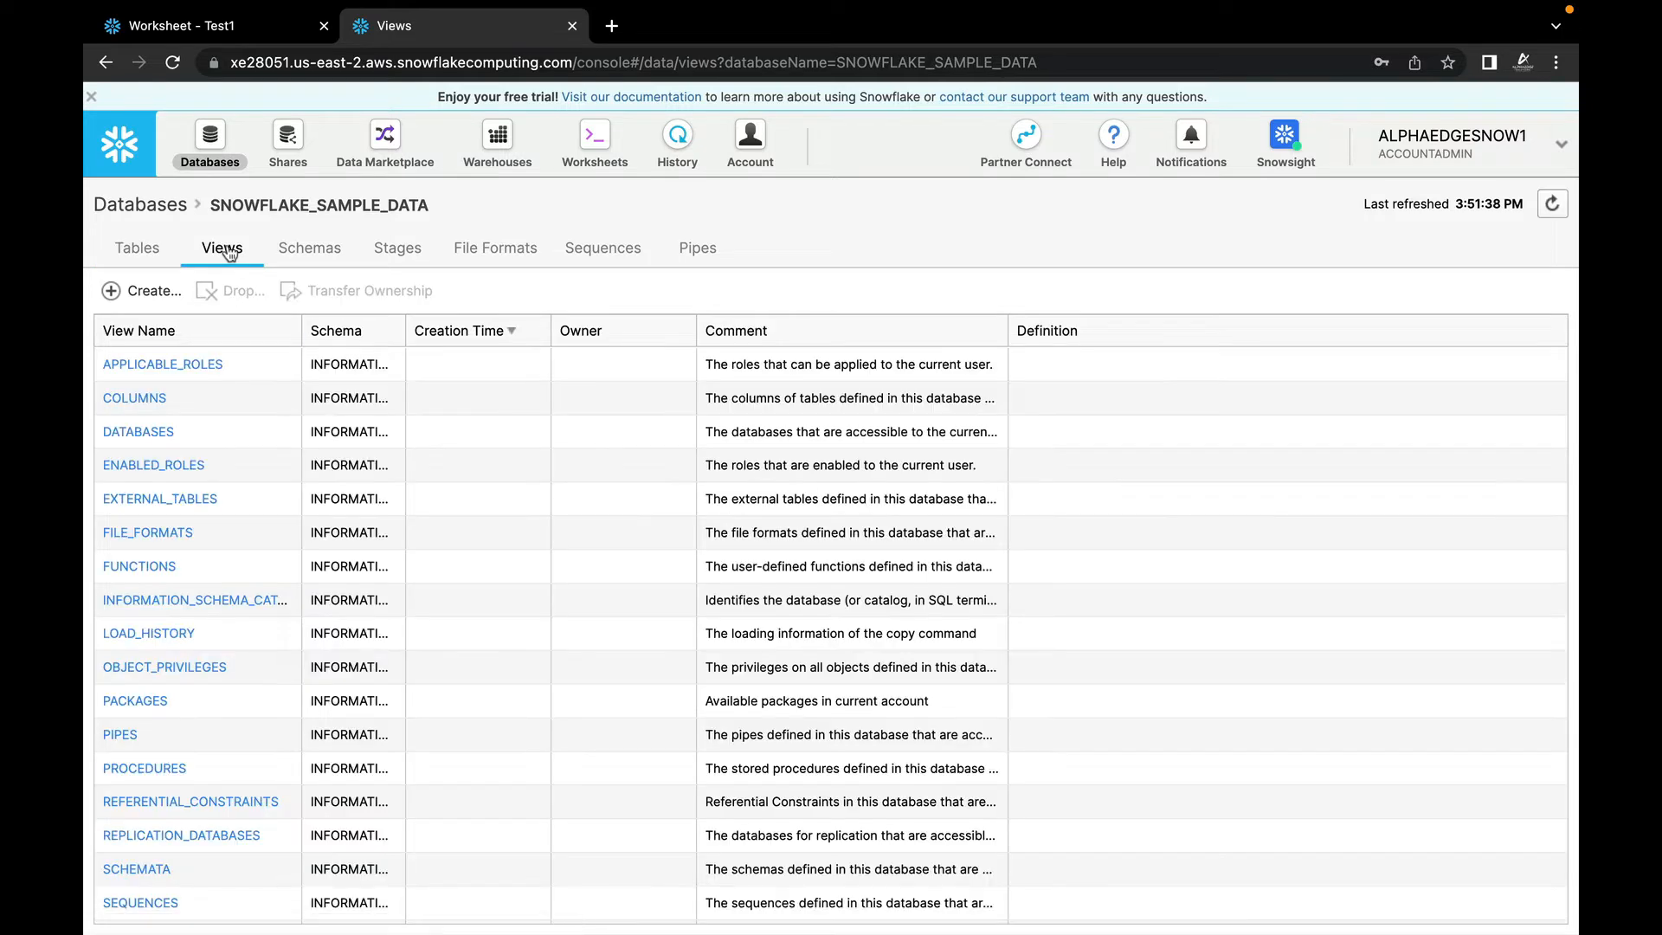
click(292, 254)
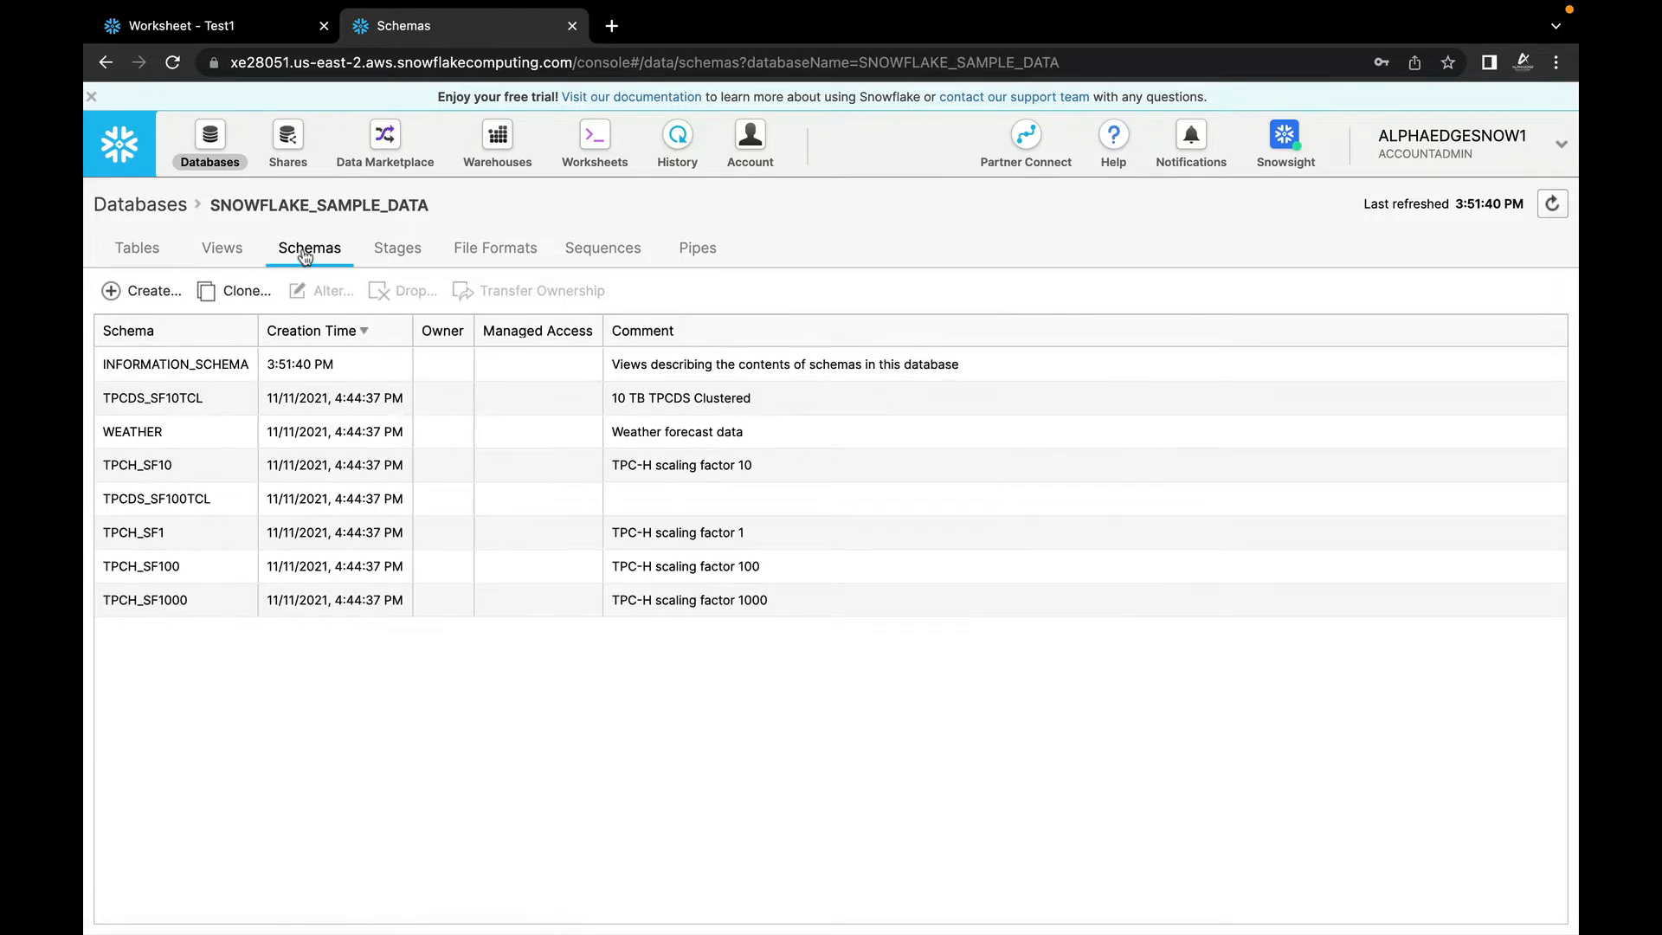
click(393, 255)
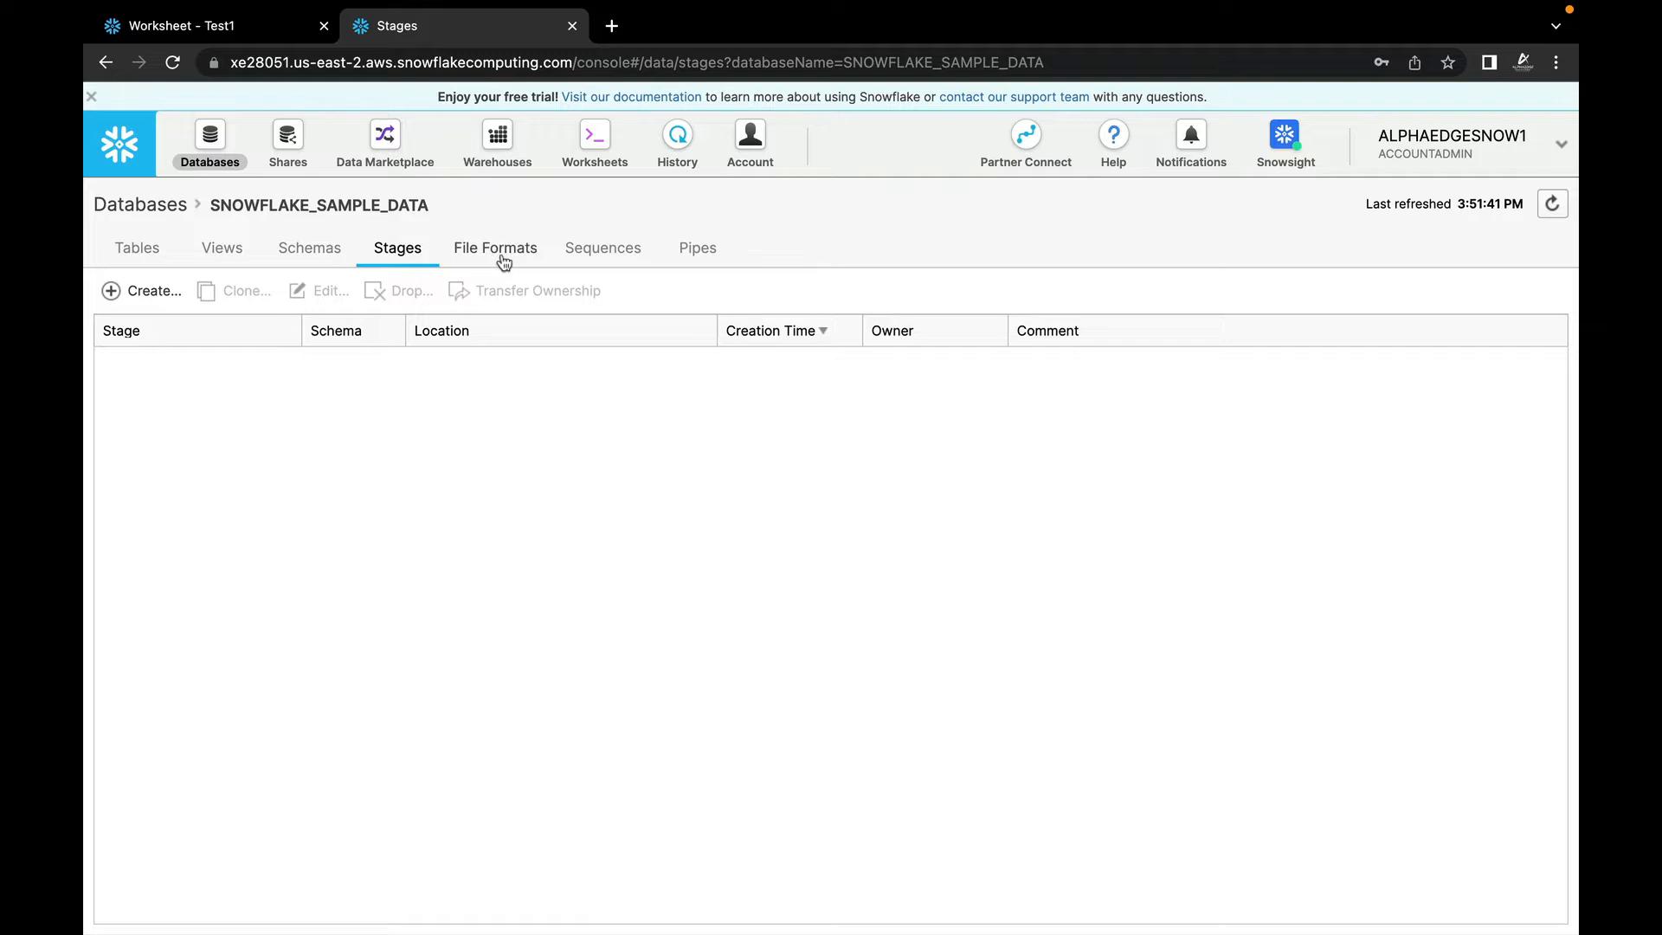
click(503, 256)
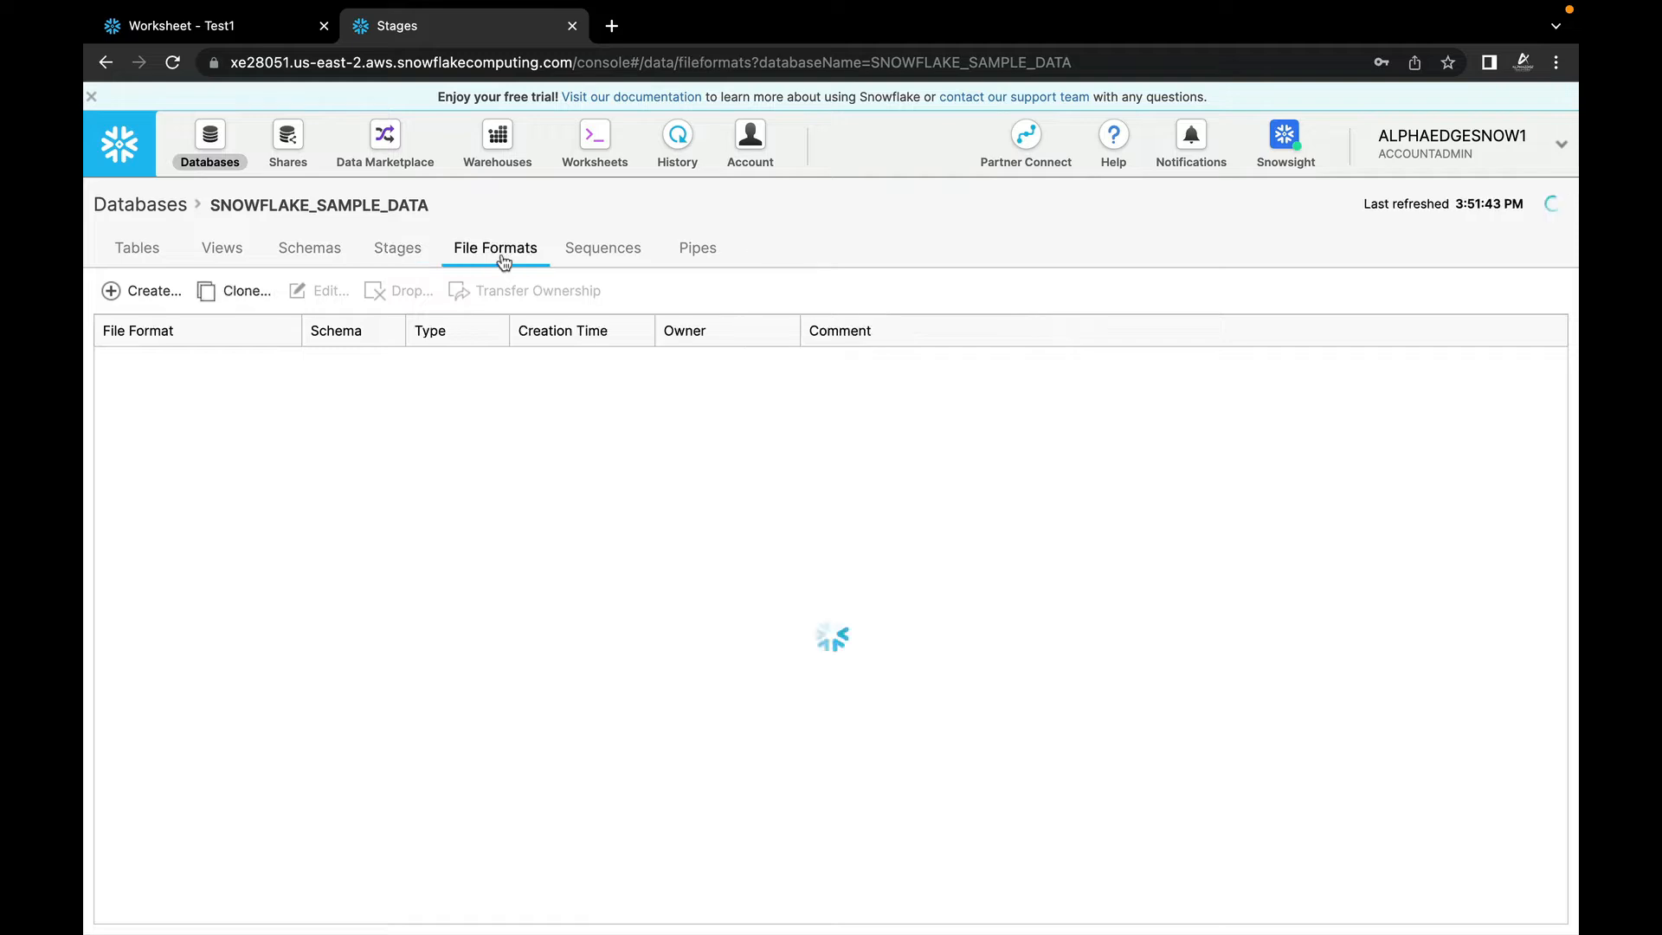
click(600, 254)
click(693, 254)
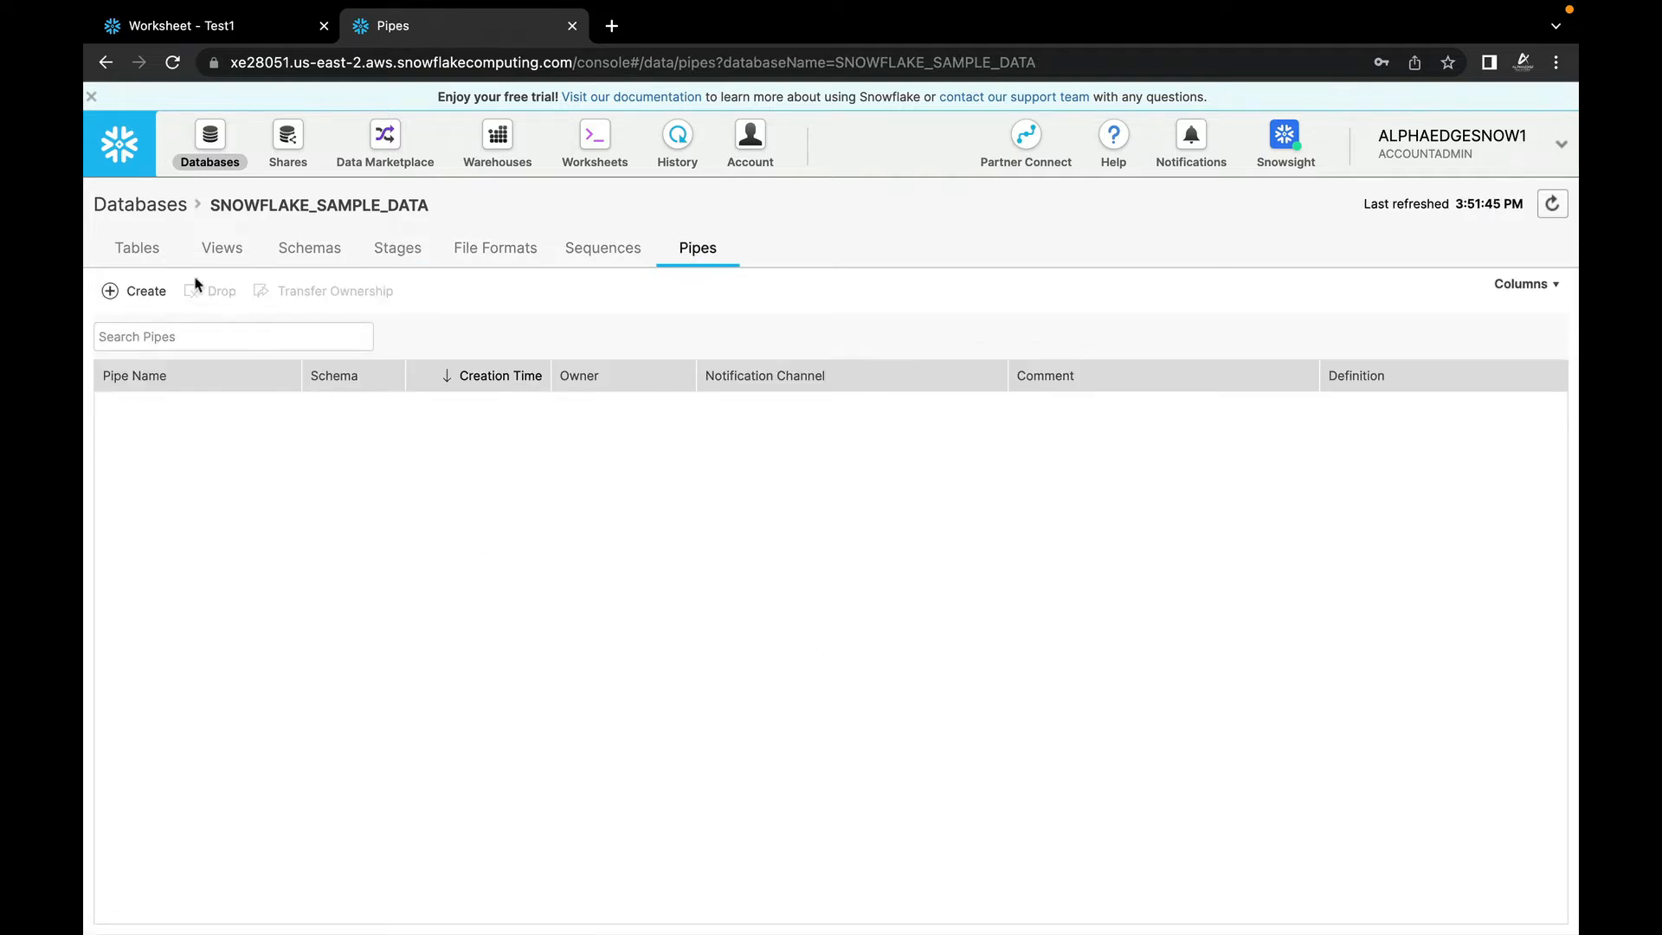
click(136, 257)
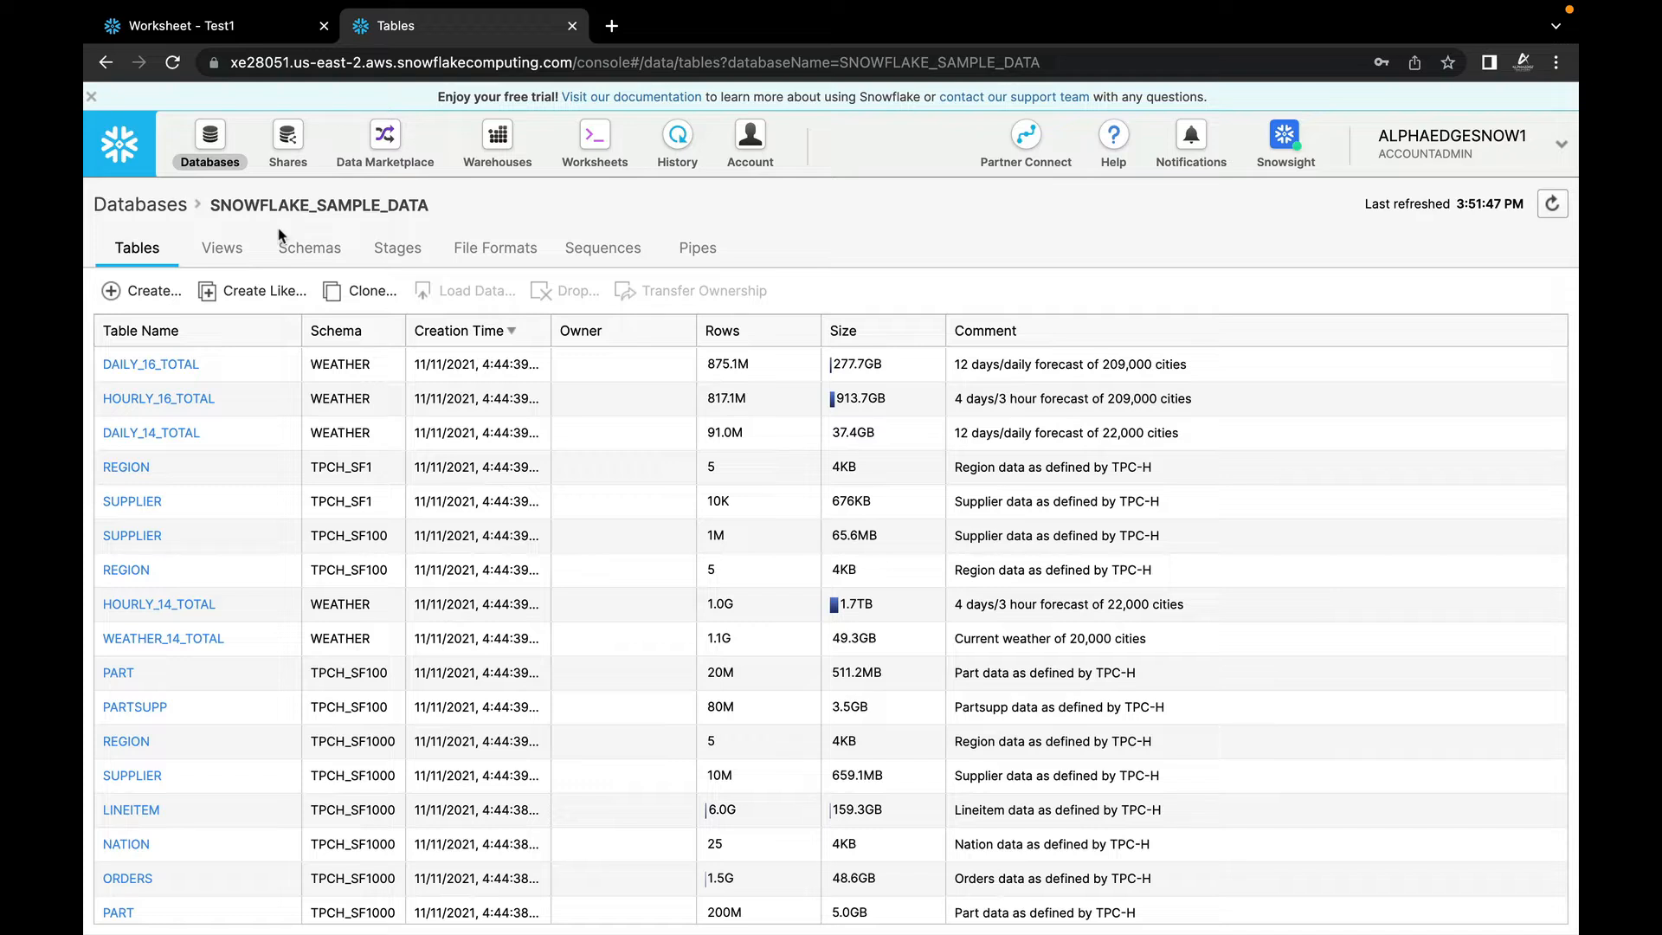
Step: Review the inbound secure shares and the warehouse list, ending on the Test1 worksheet
click(288, 148)
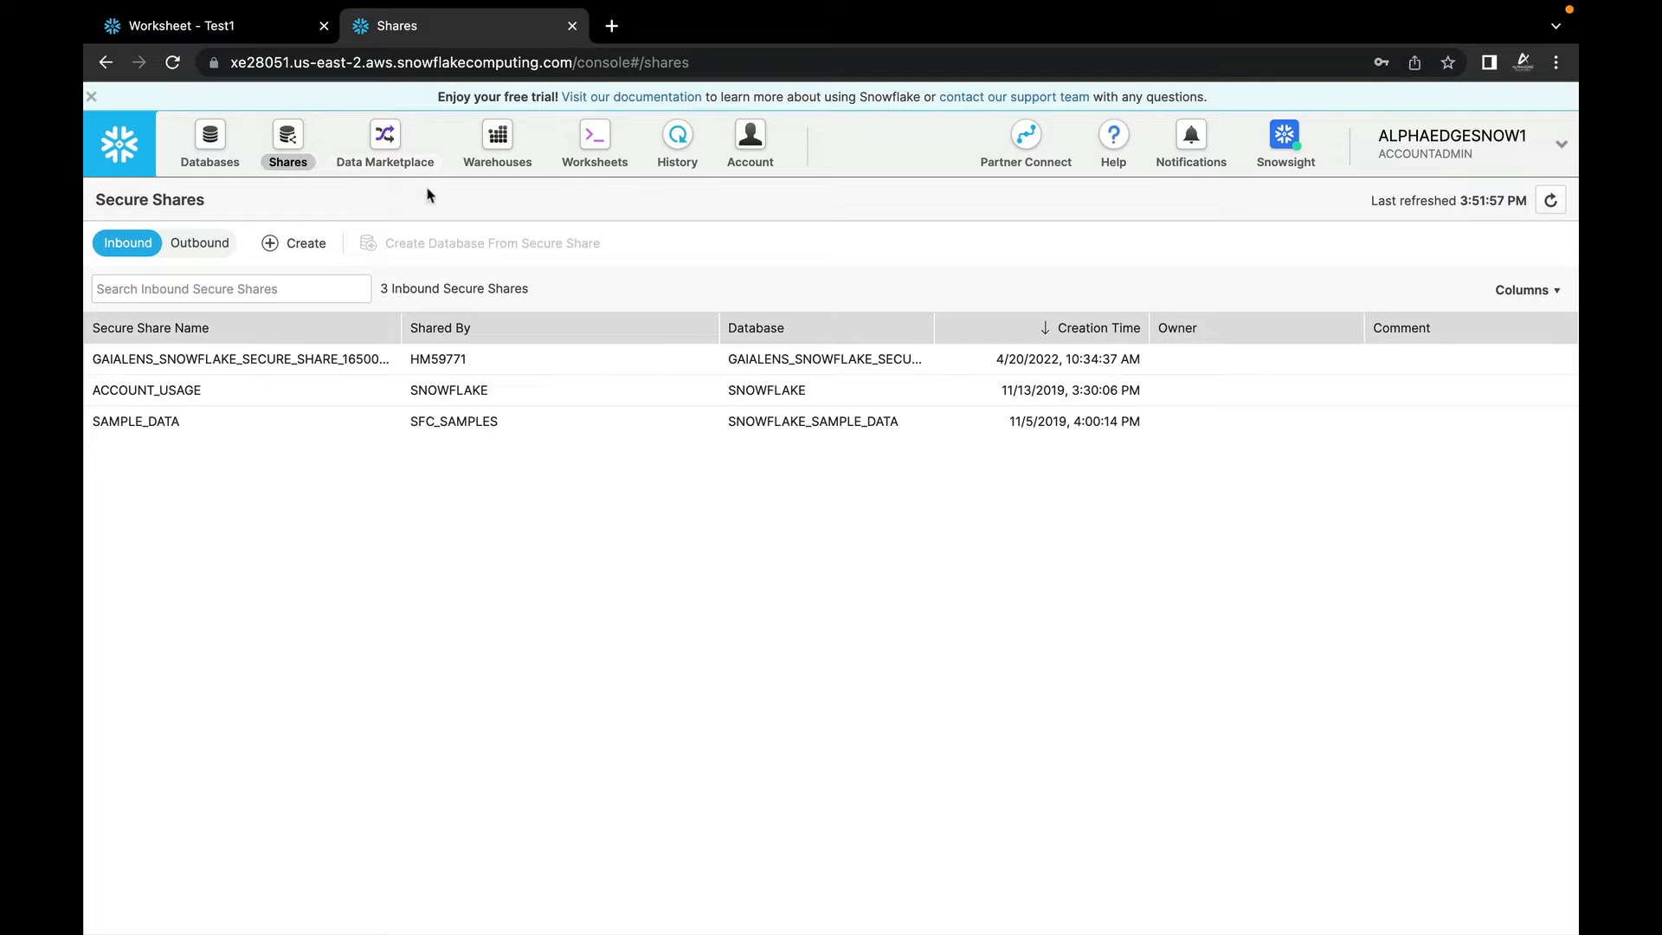
click(498, 143)
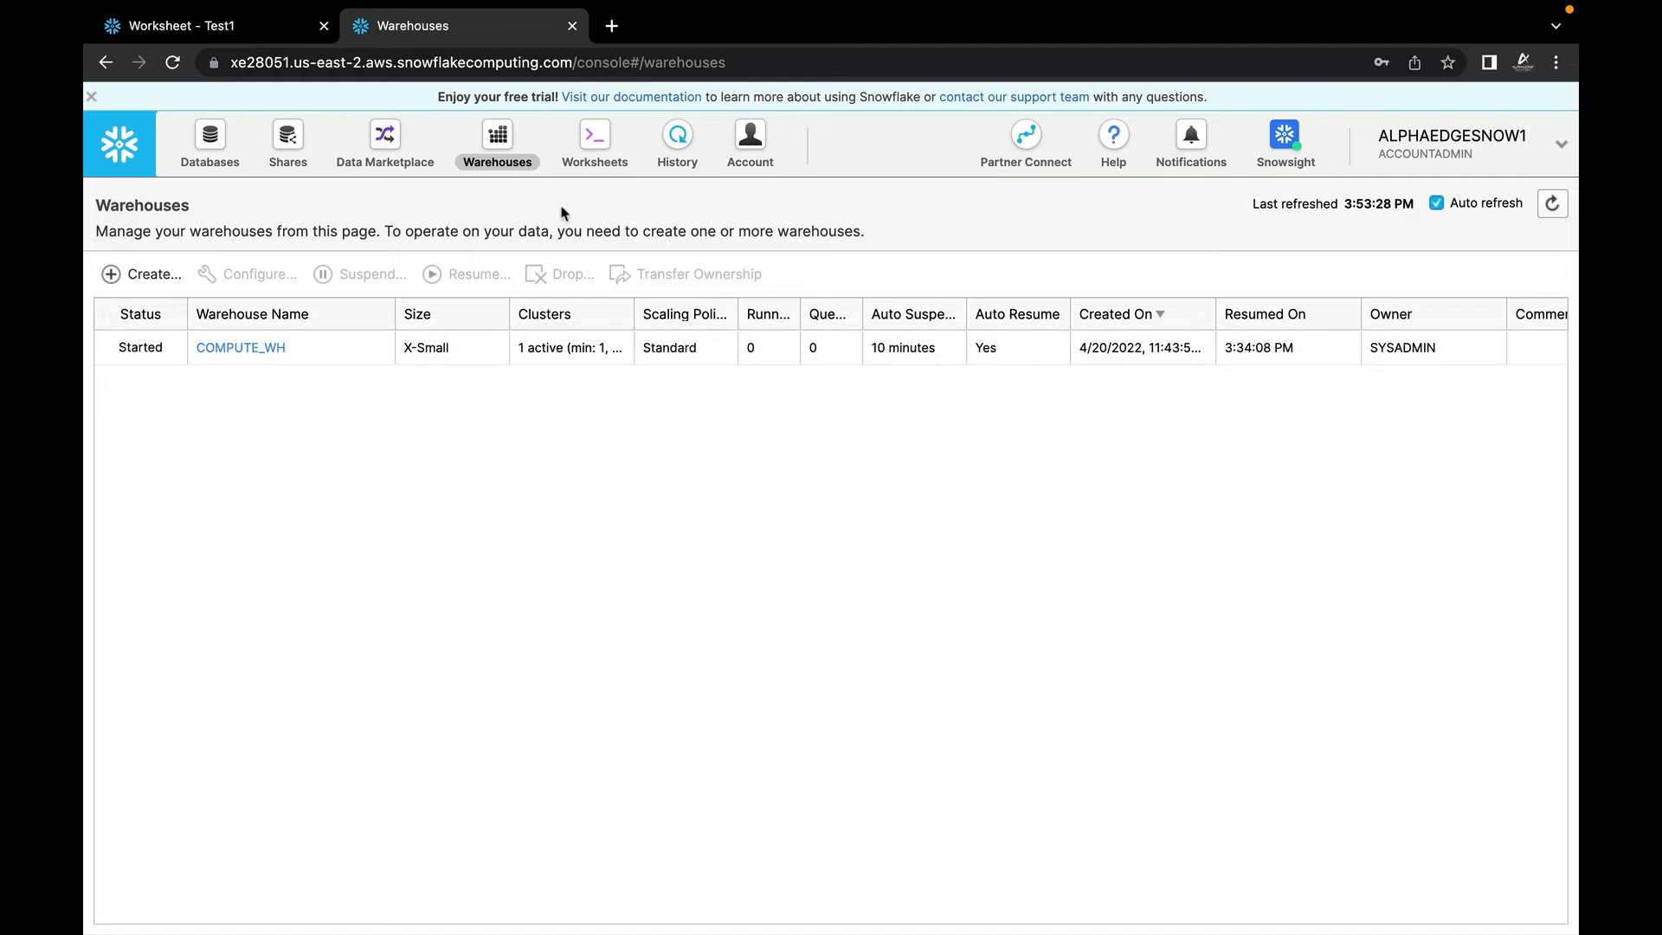
click(596, 151)
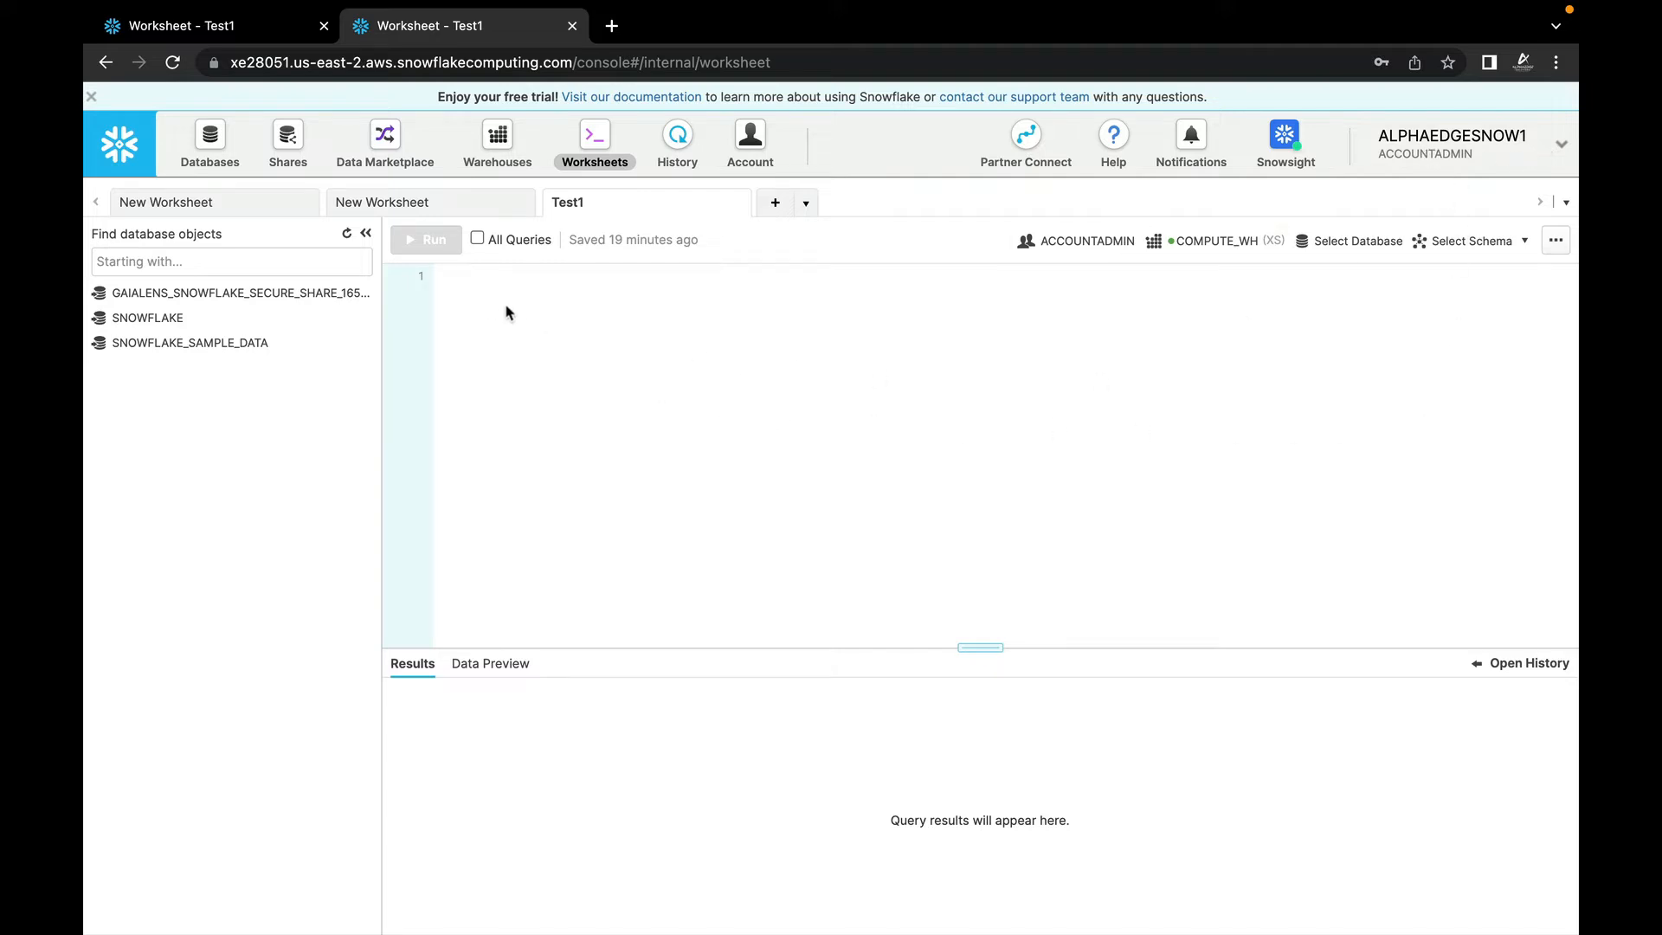
Step: Switch the account role to SYSADMIN and back to ACCOUNTADMIN
click(1560, 147)
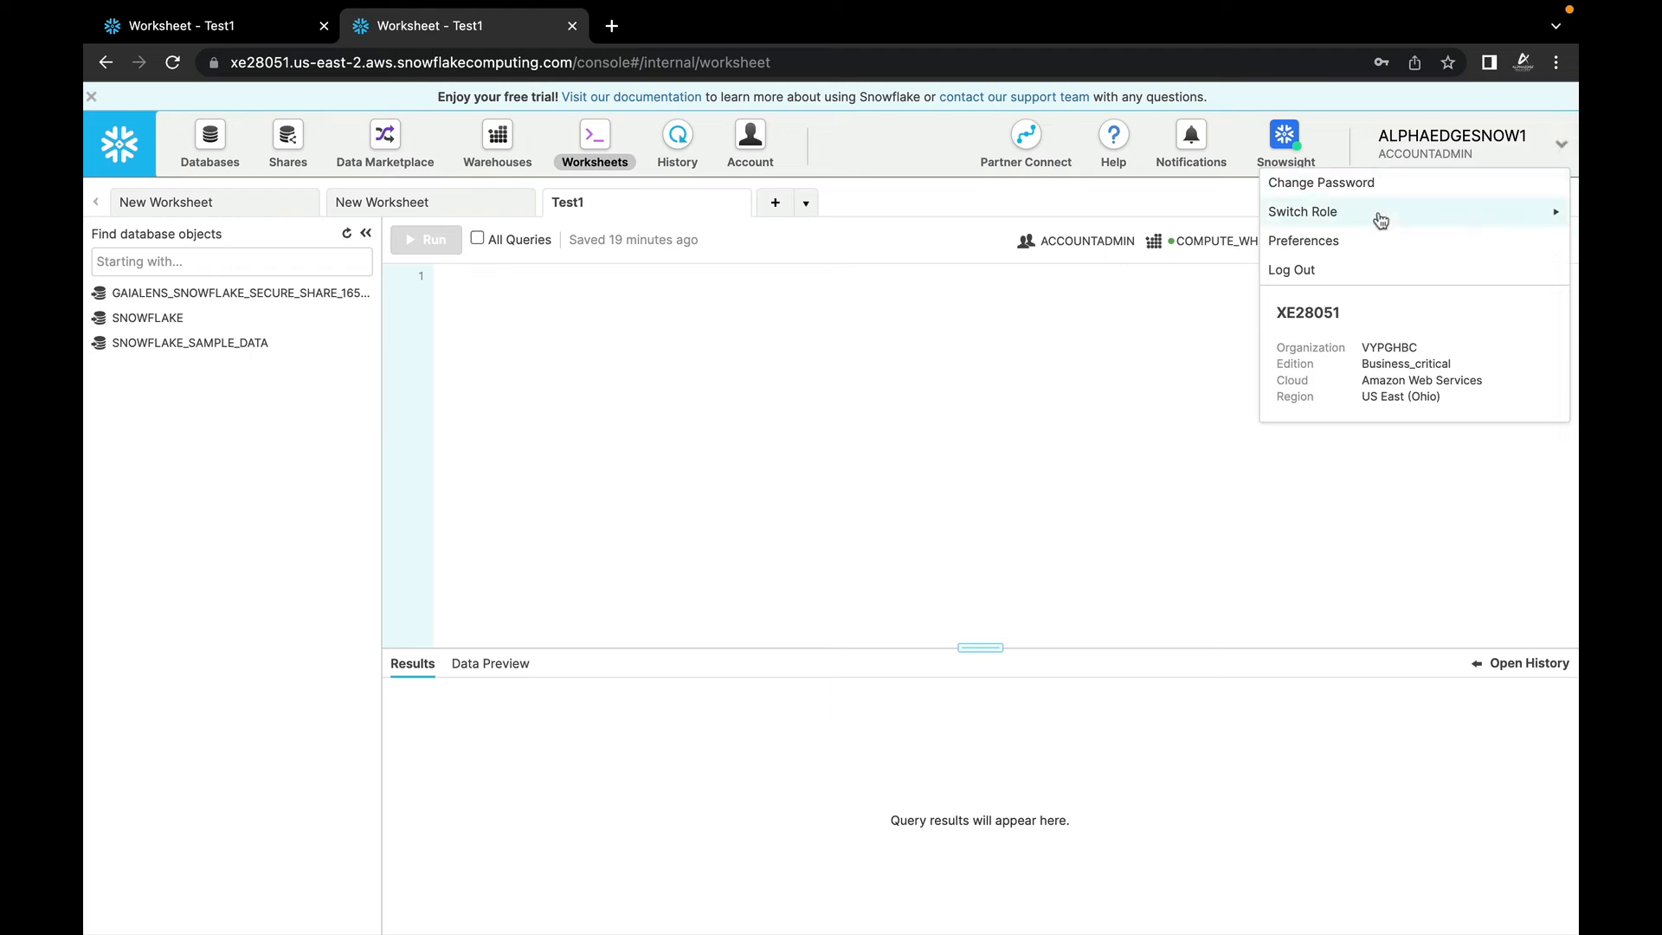
mouse_move(1334, 223)
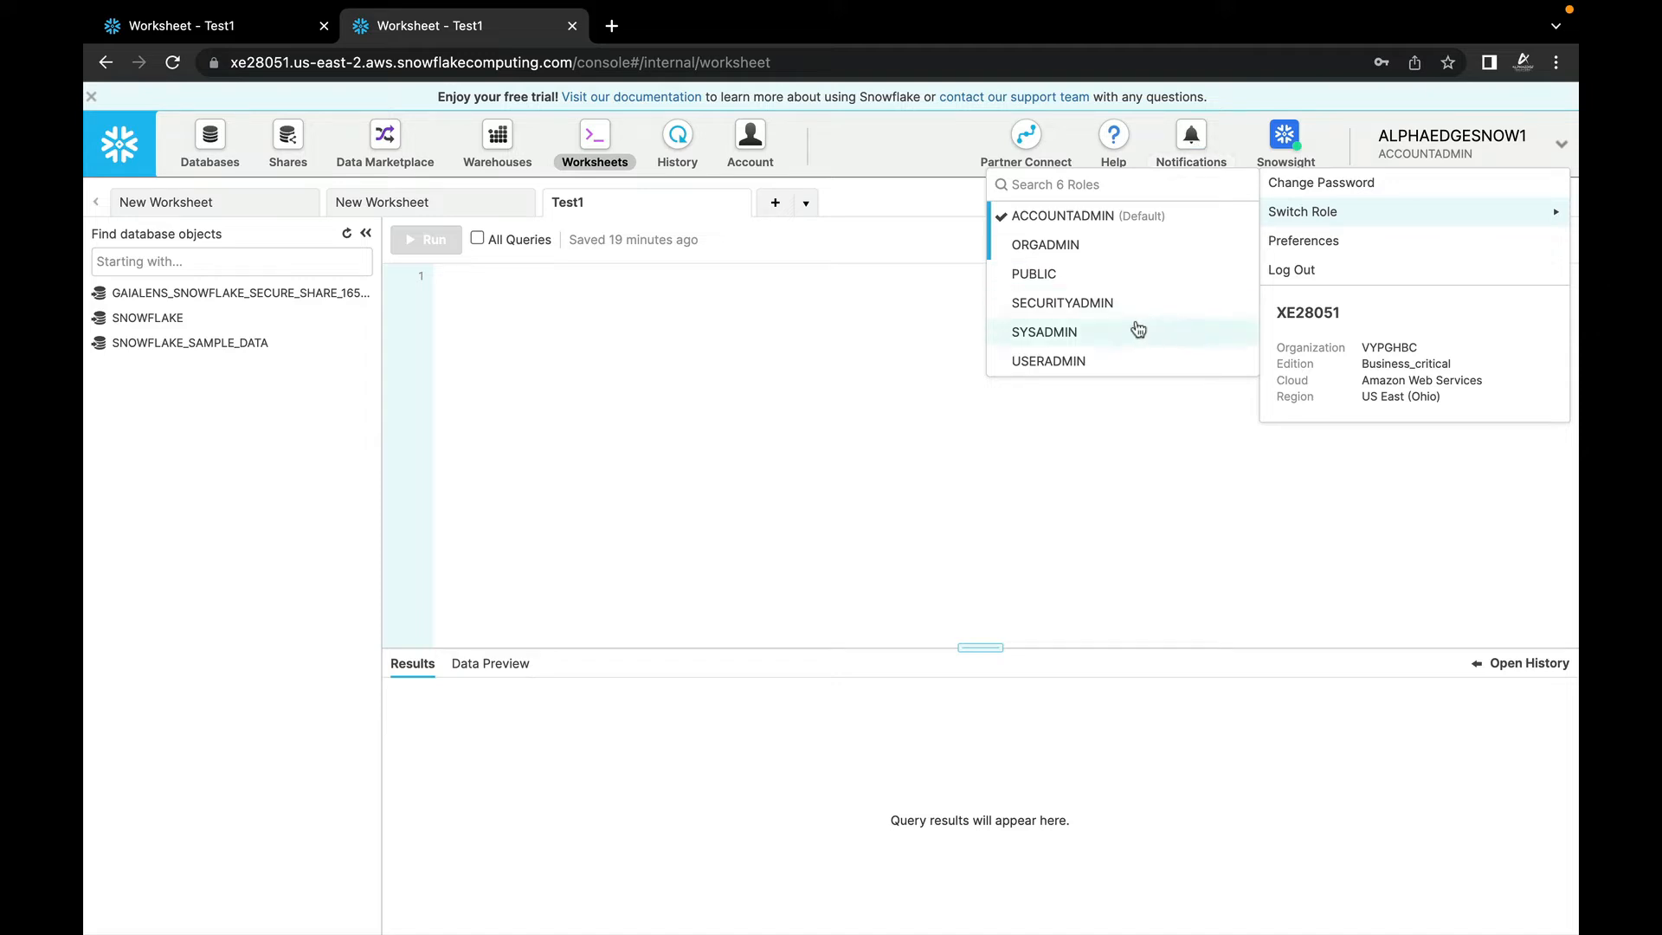
click(1068, 332)
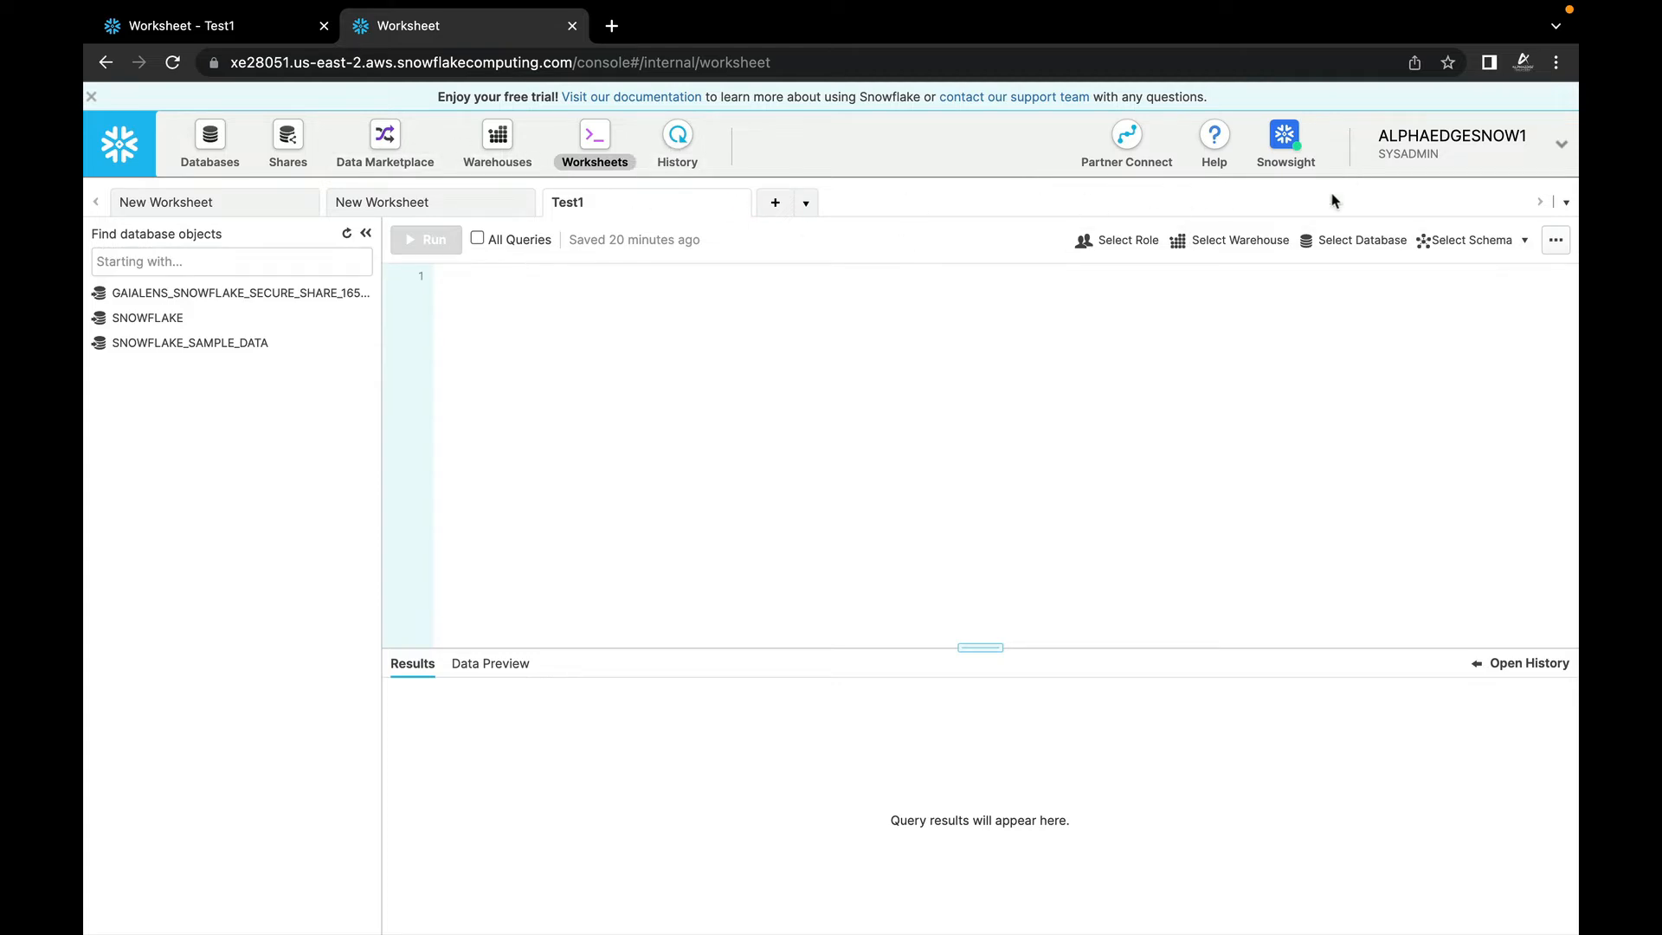
click(1437, 149)
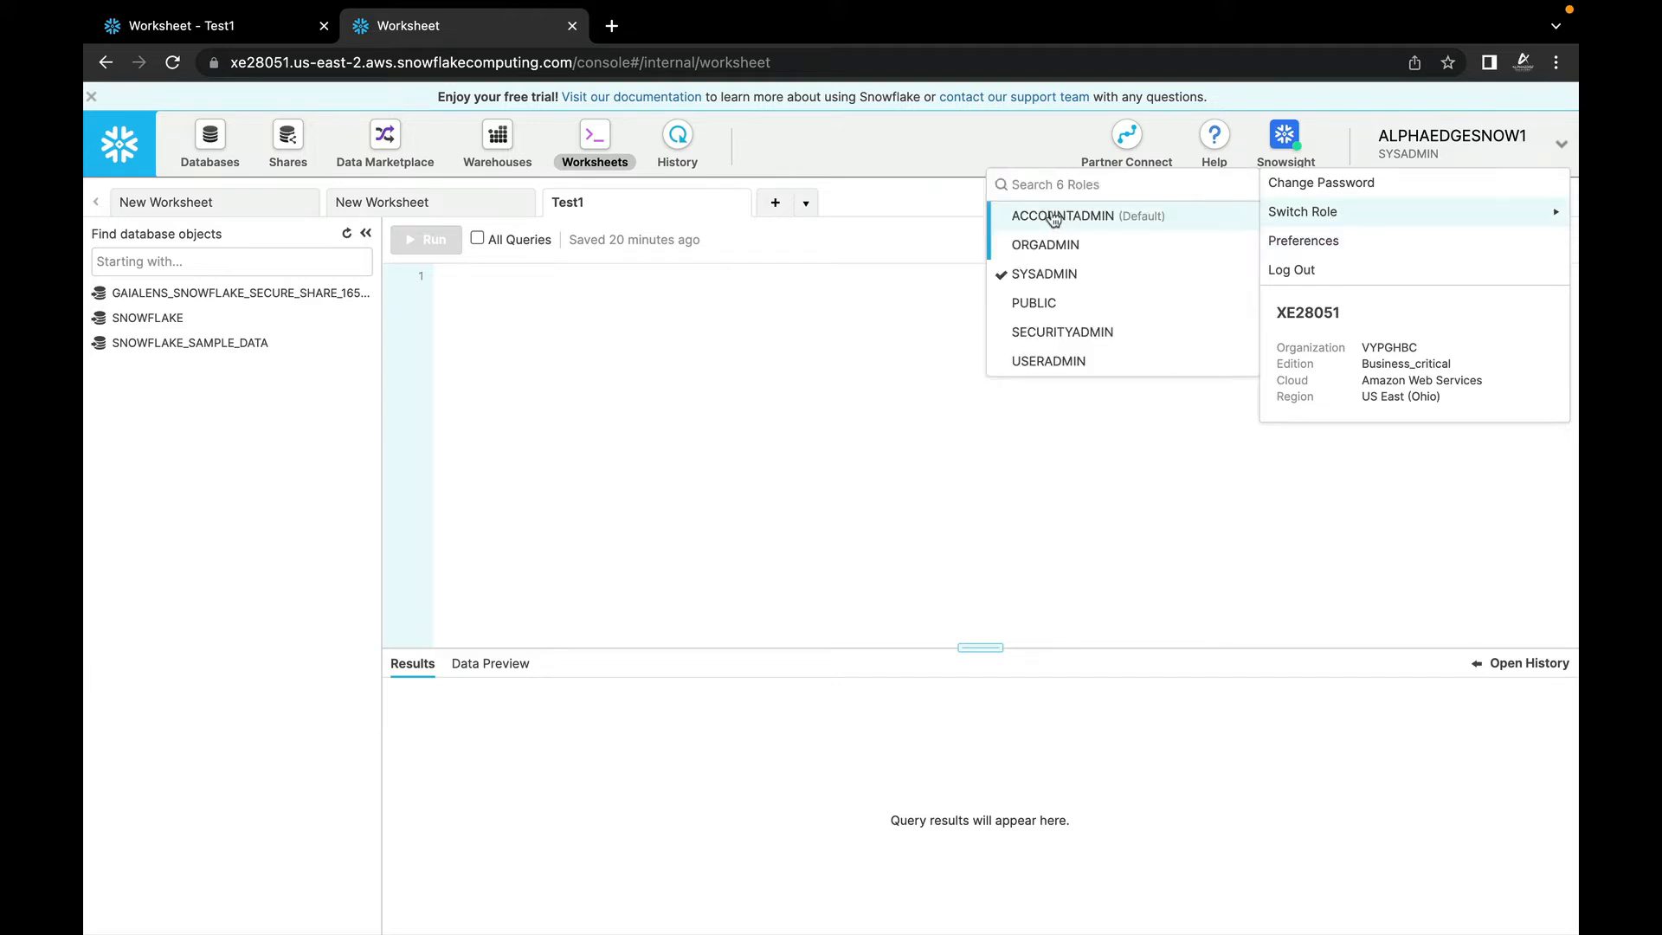
click(1055, 217)
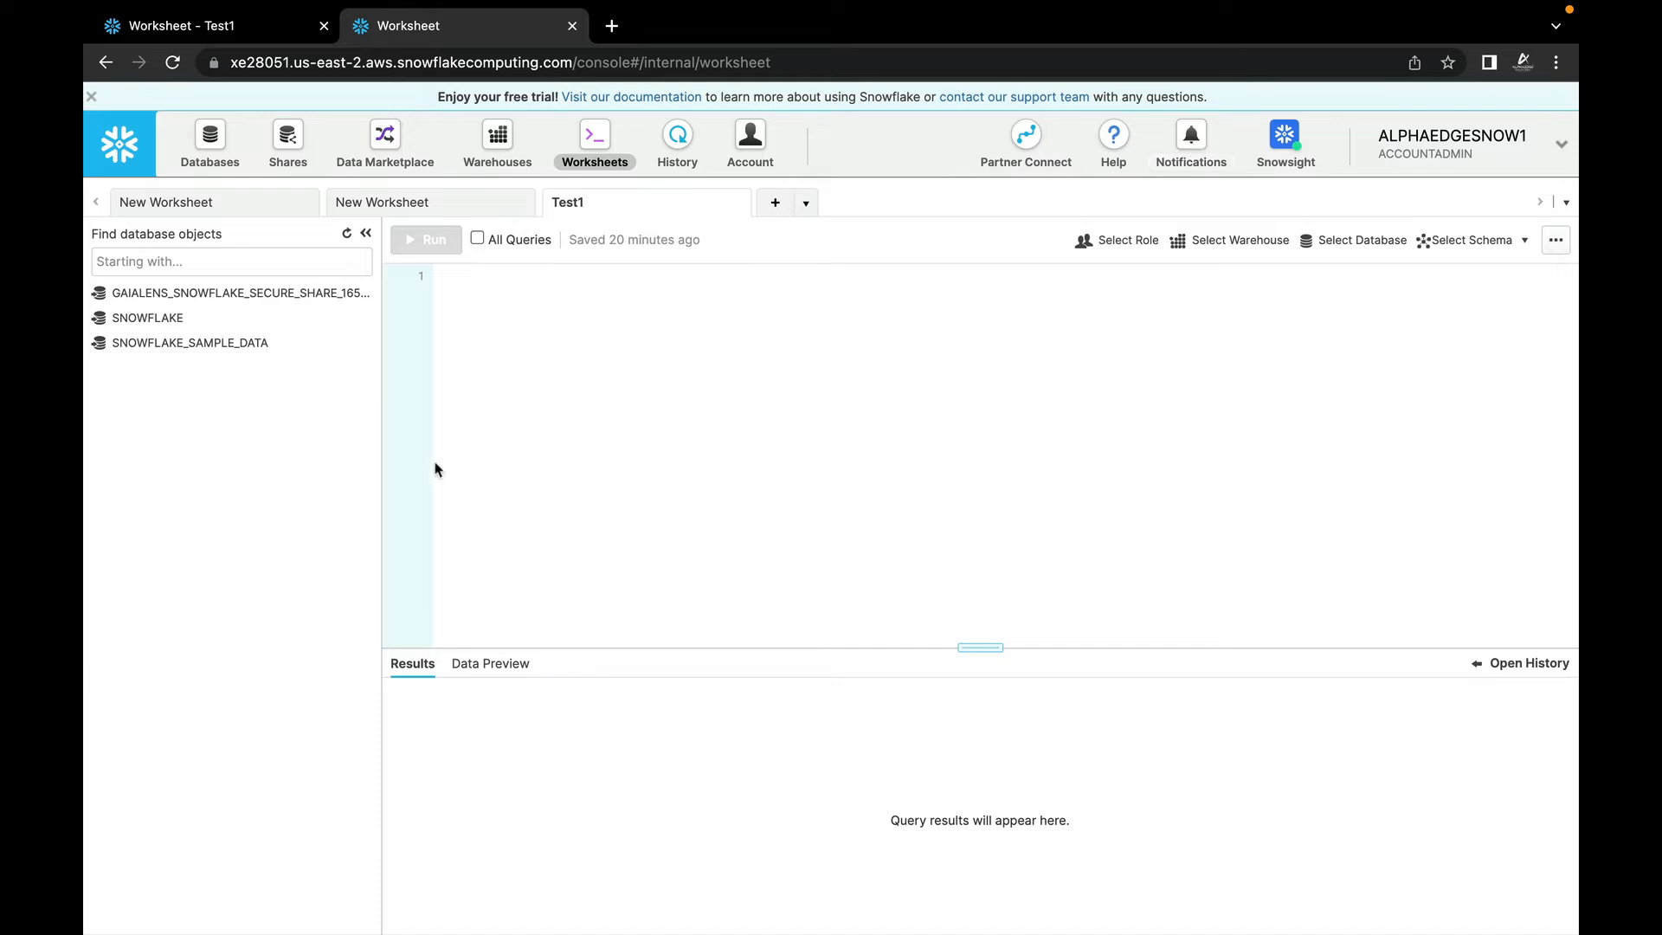
Step: Set the Test1 worksheet's context to database SNOWFLAKE_SAMPLE_DATA and schema TPCDS_SF100TCL
click(475, 296)
click(1115, 246)
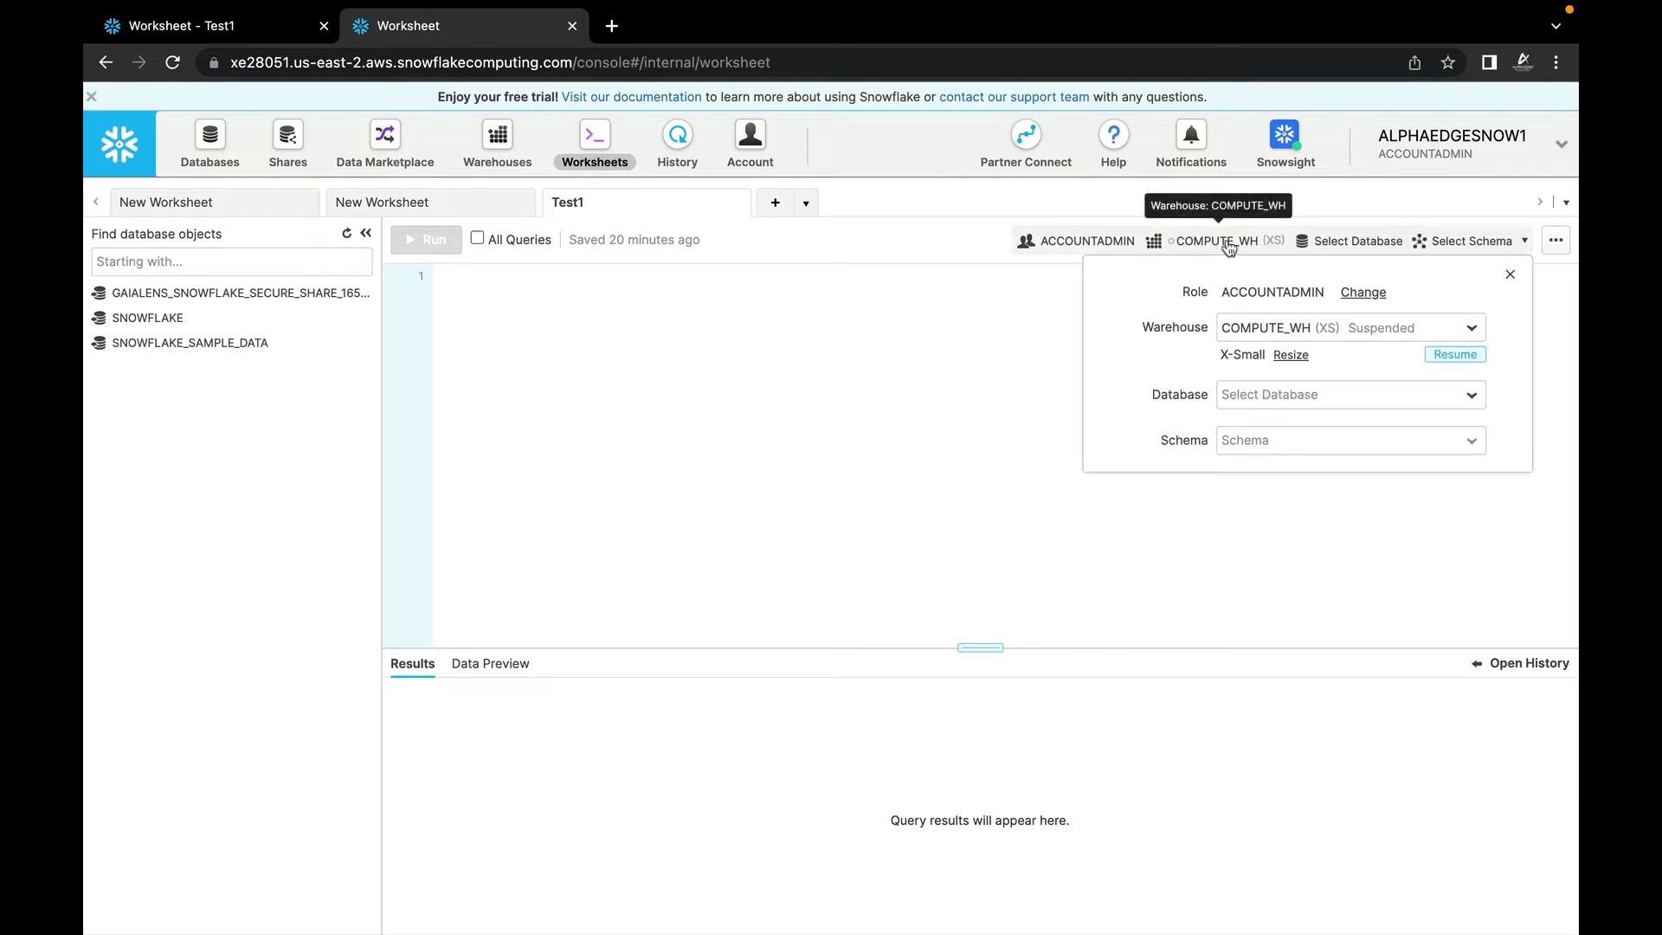
click(1360, 246)
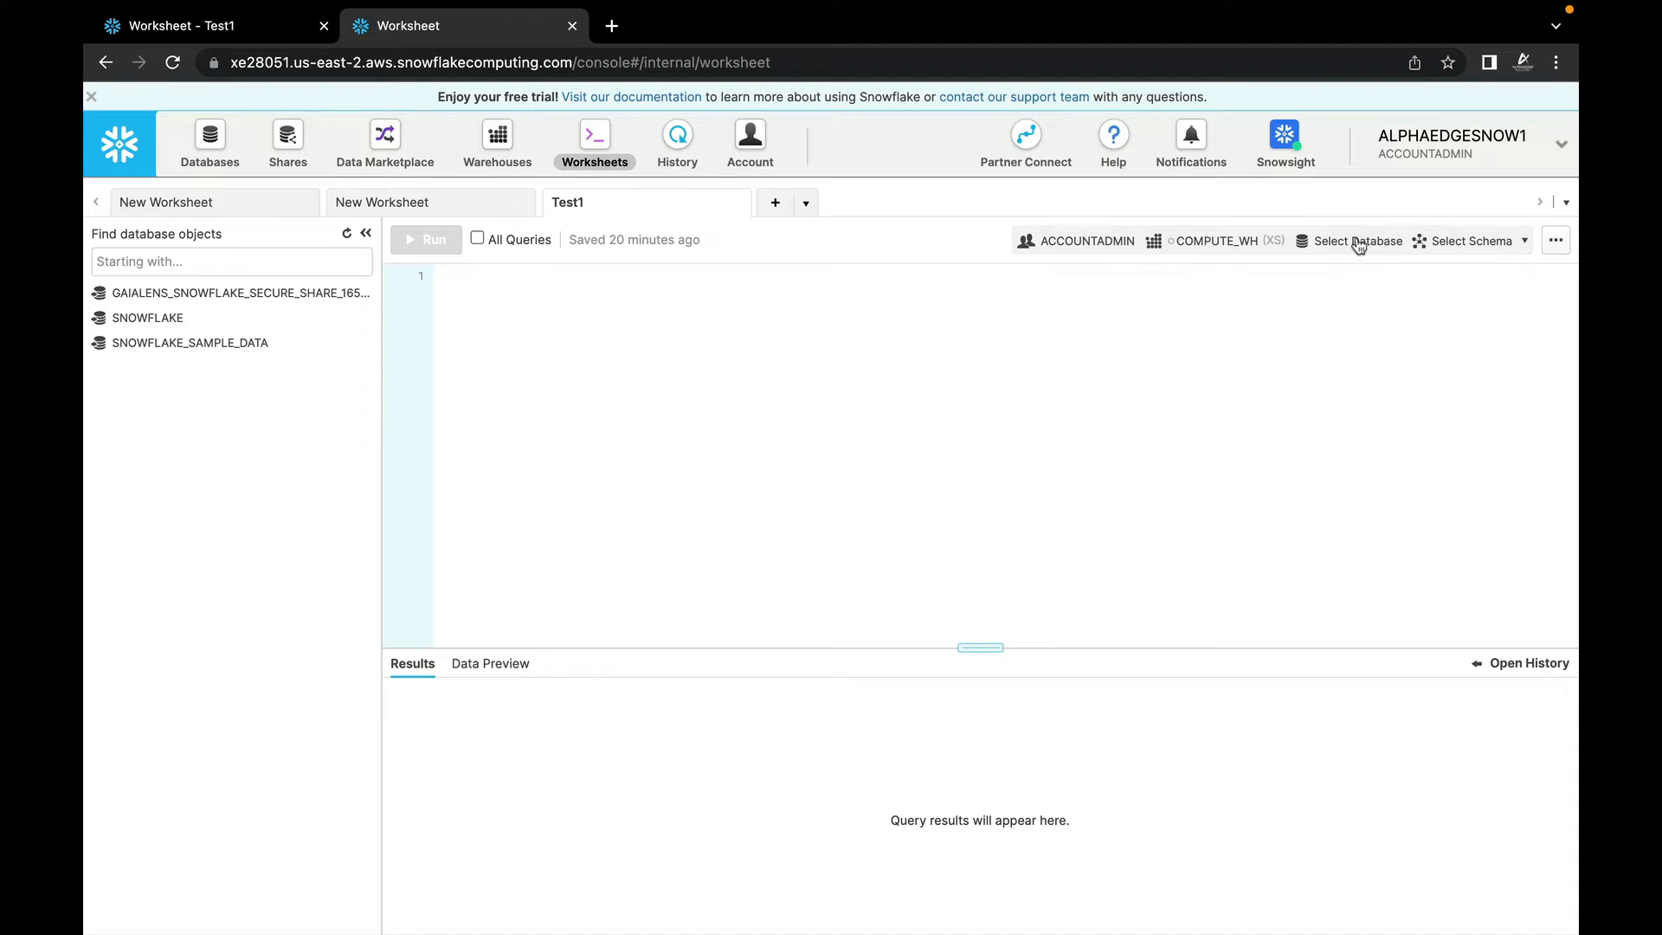
click(1360, 246)
click(1264, 405)
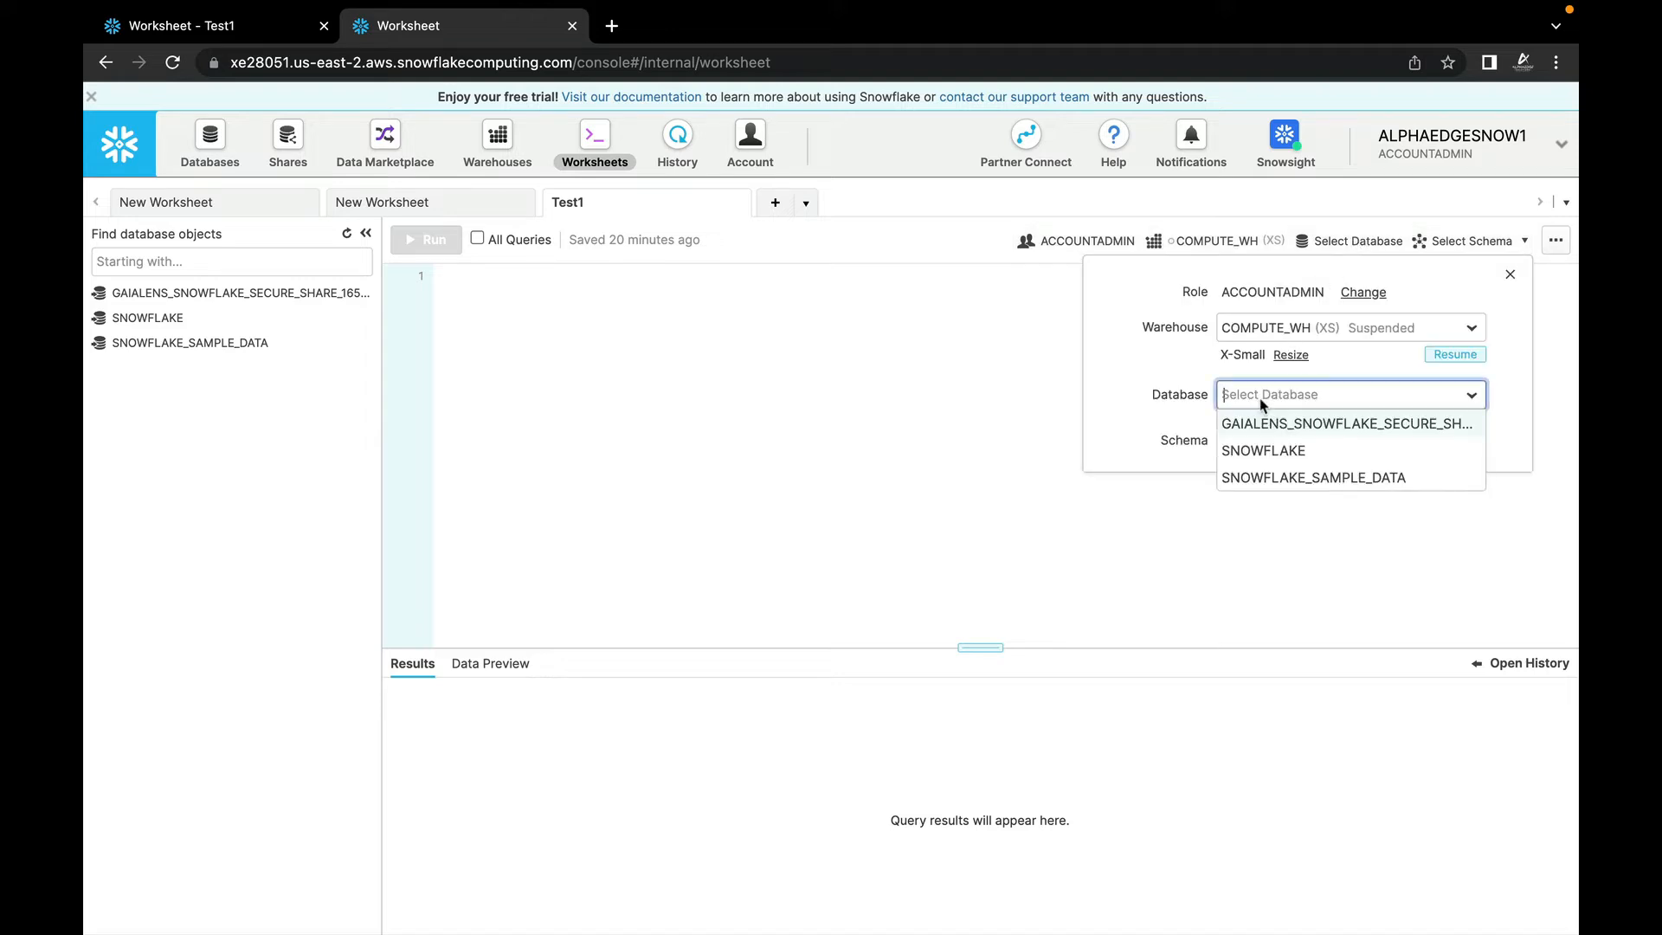
click(1295, 479)
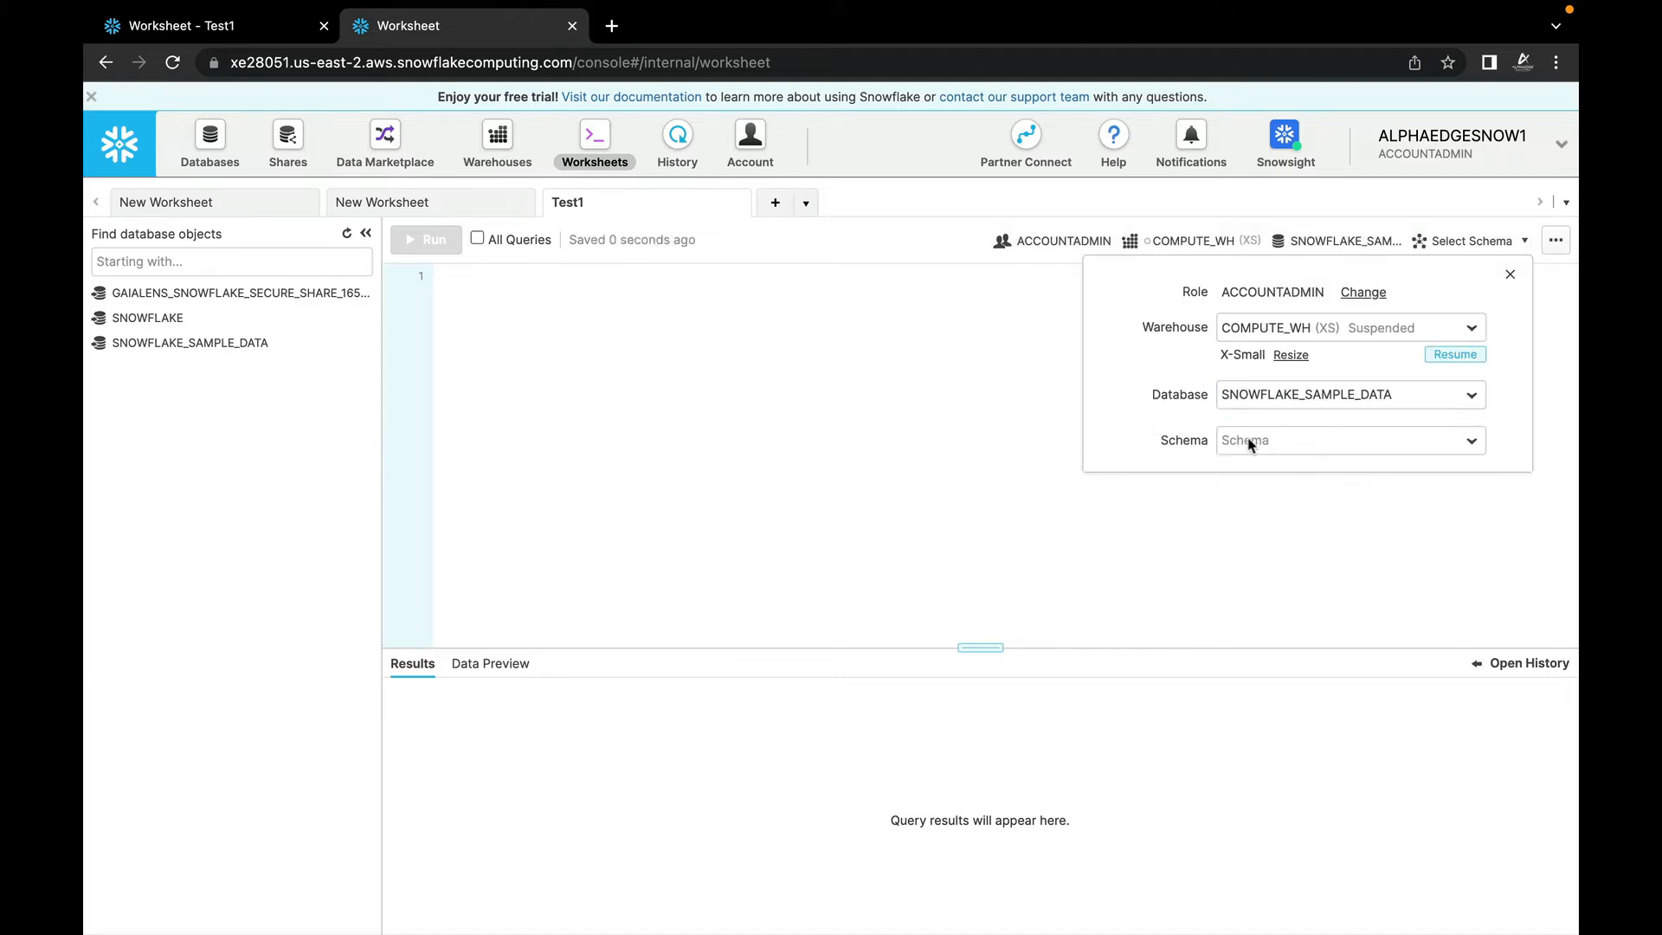
click(1260, 441)
click(1324, 496)
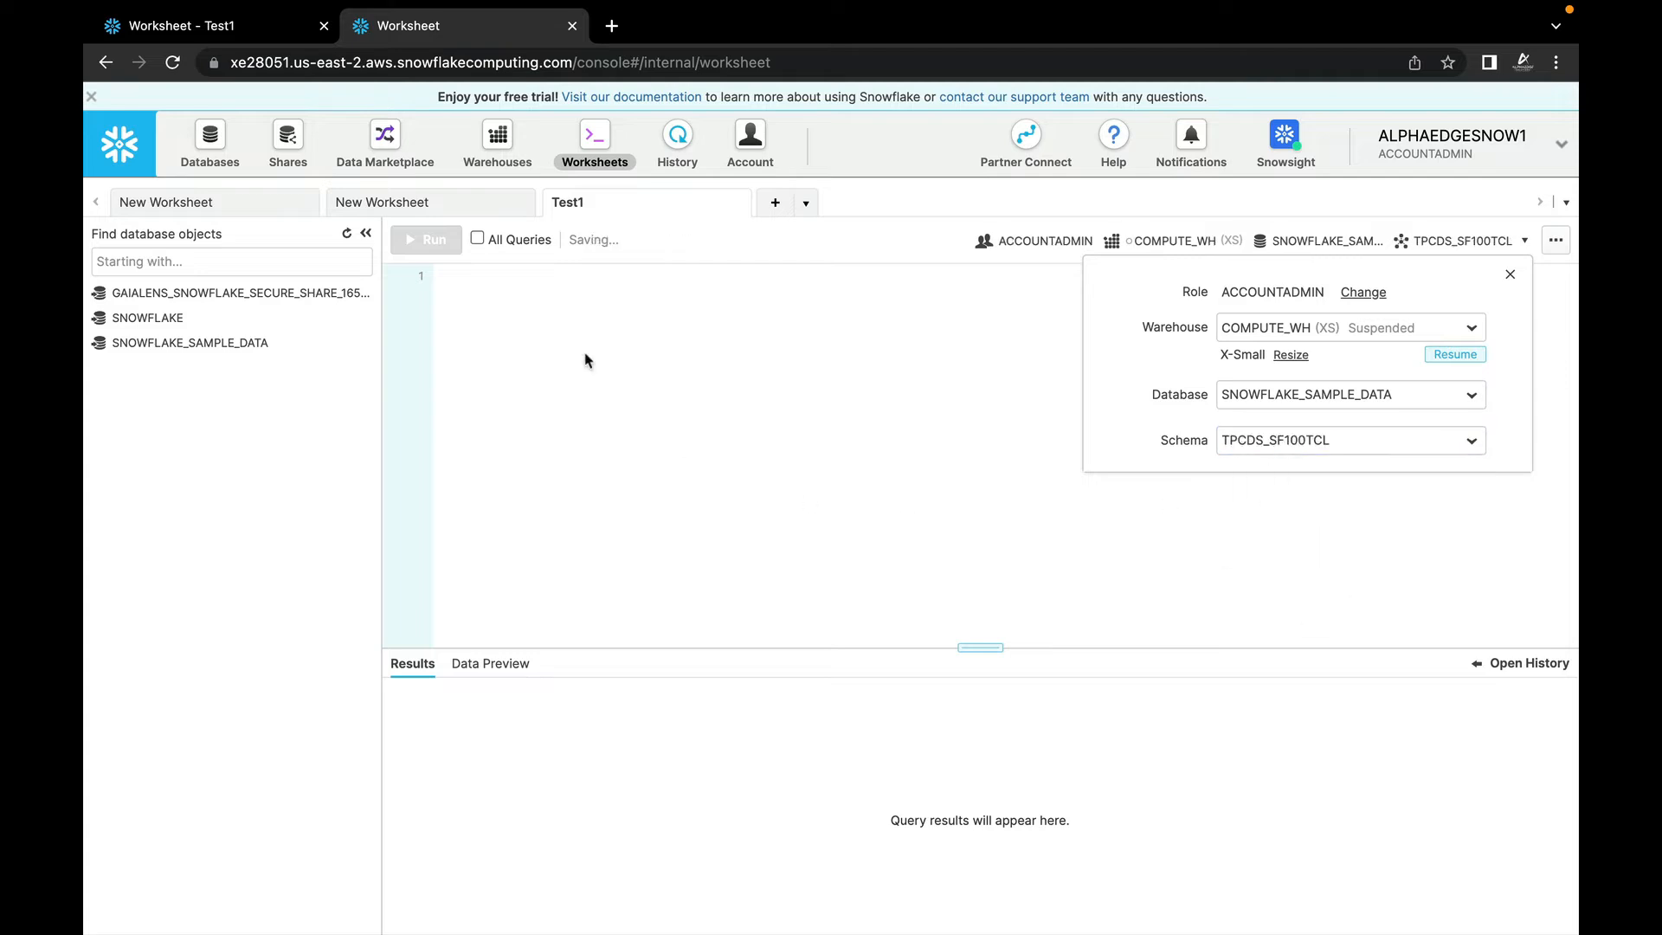
Step: Write and run the query "select * from customer limit 100 ;" in the Test1 worksheet
click(470, 286)
text(sele)
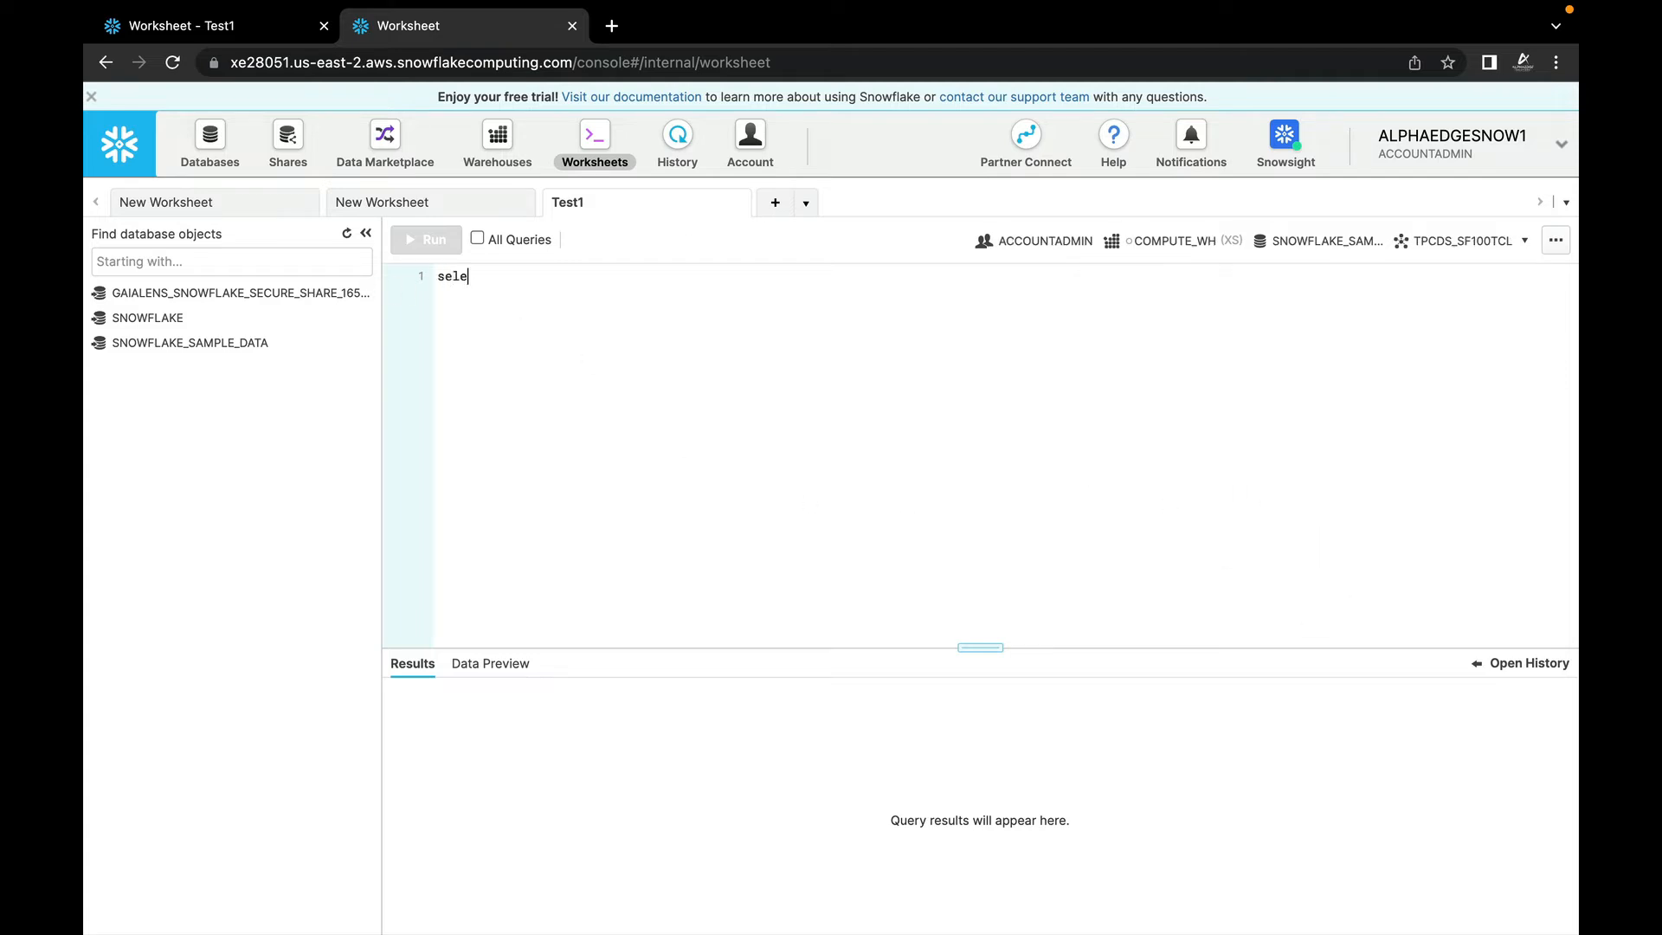
text(ct * from )
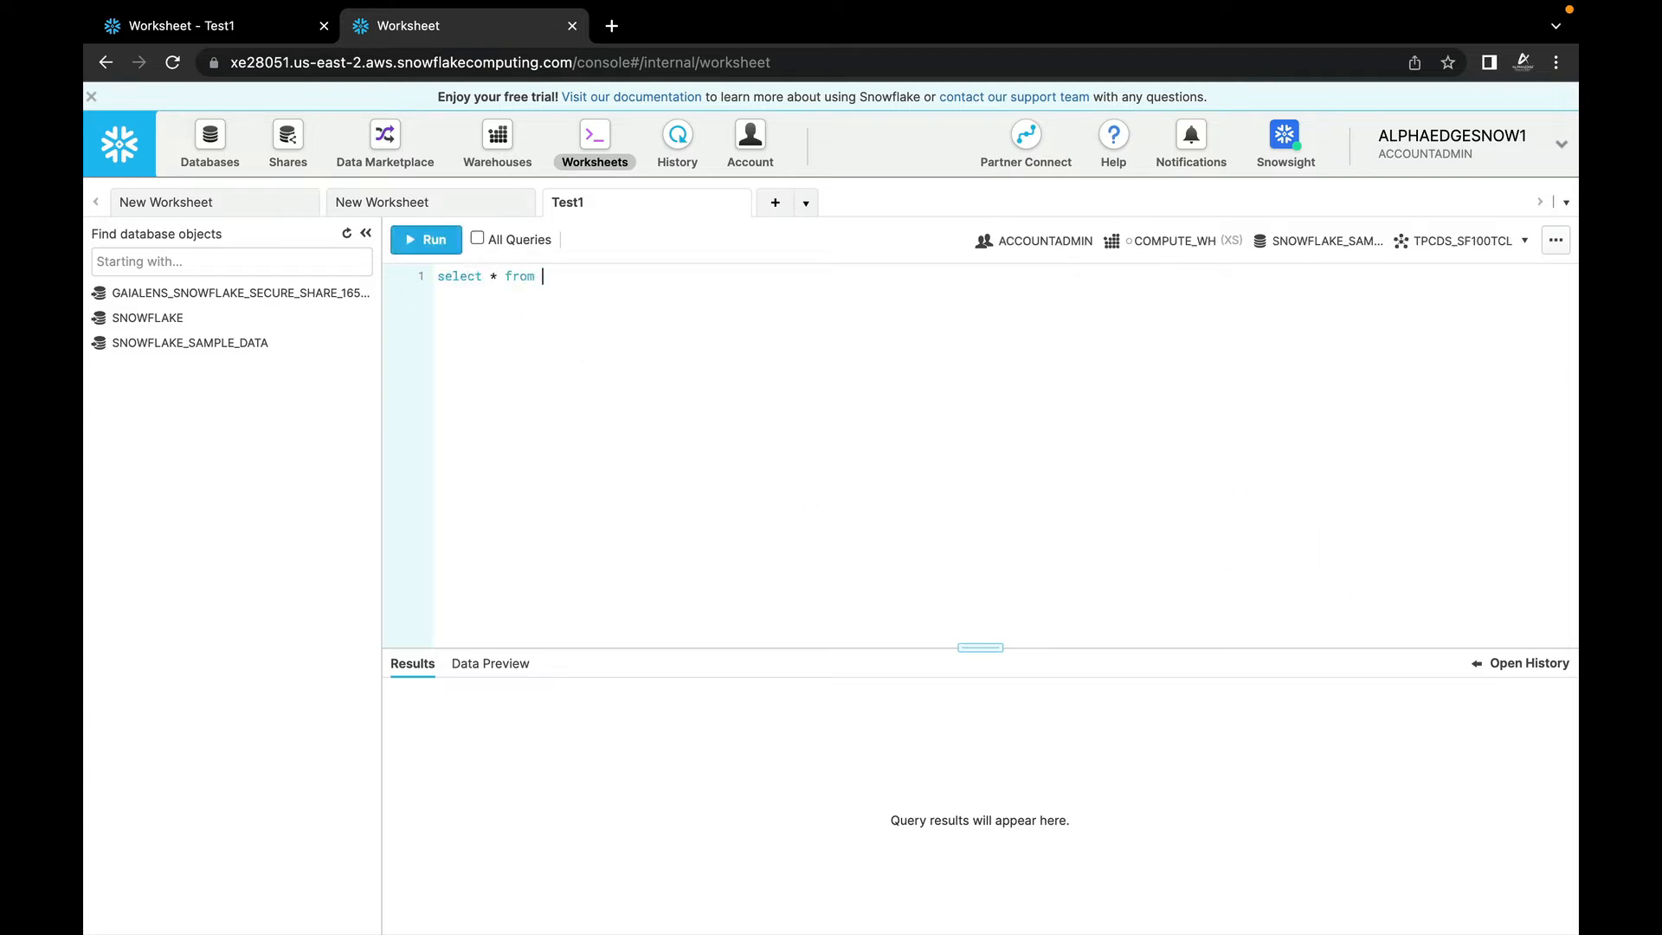
text(customer limit 100 ;)
click(432, 242)
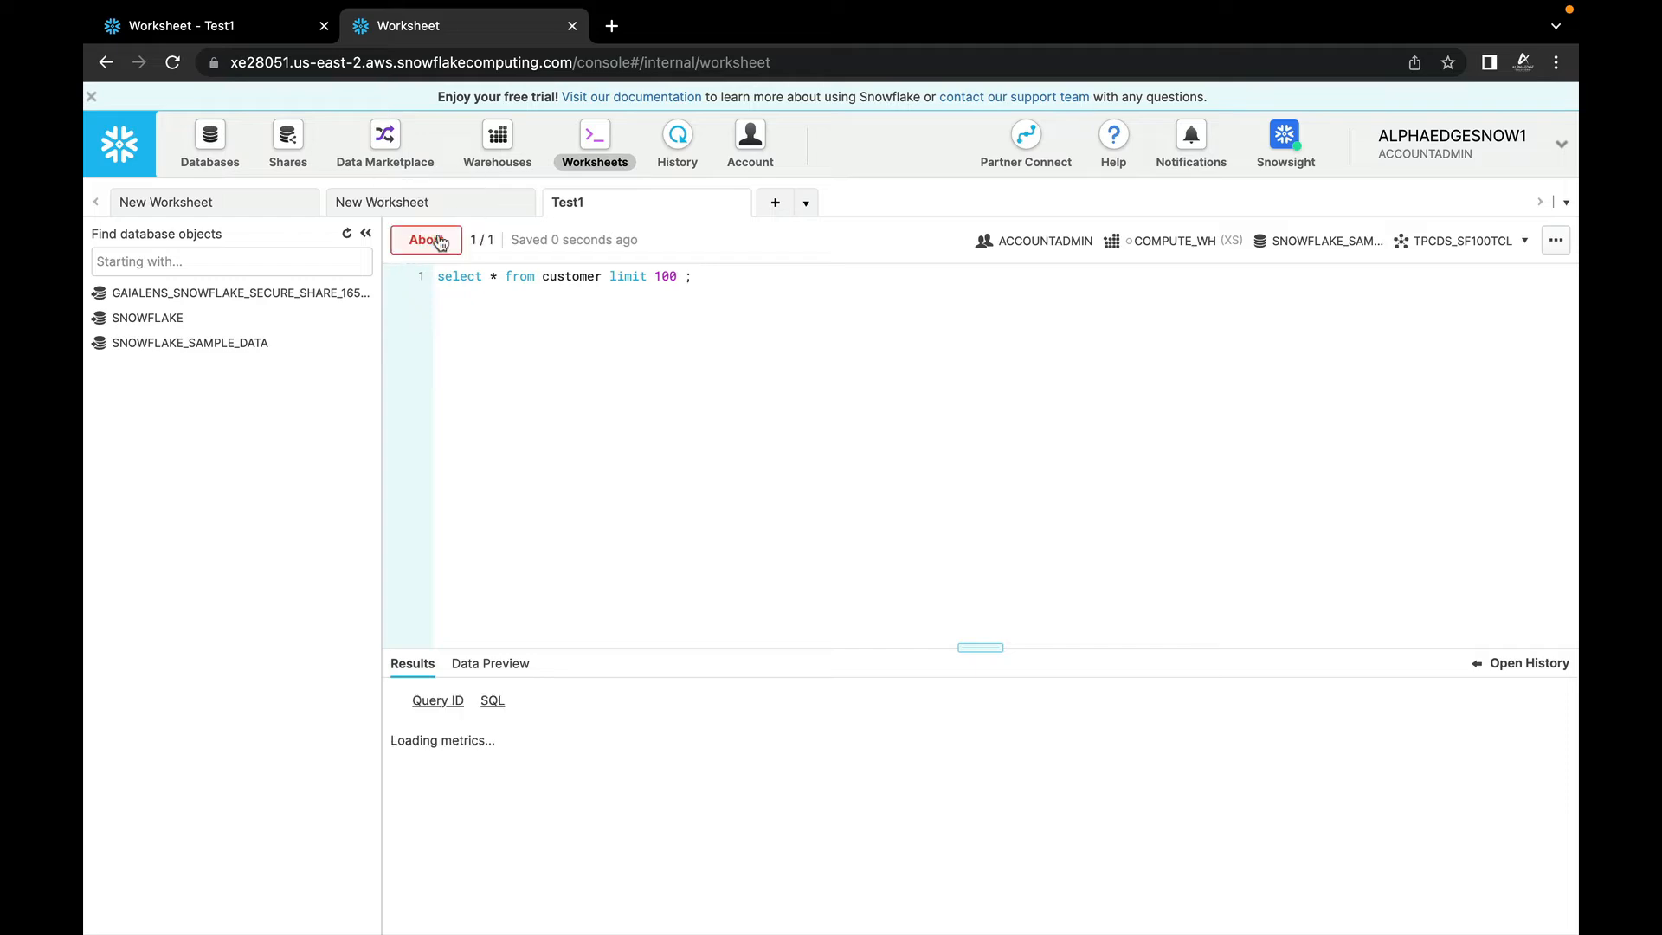
Step: Enlarge the query results area and look through the customer result columns
drag(880, 646, 892, 419)
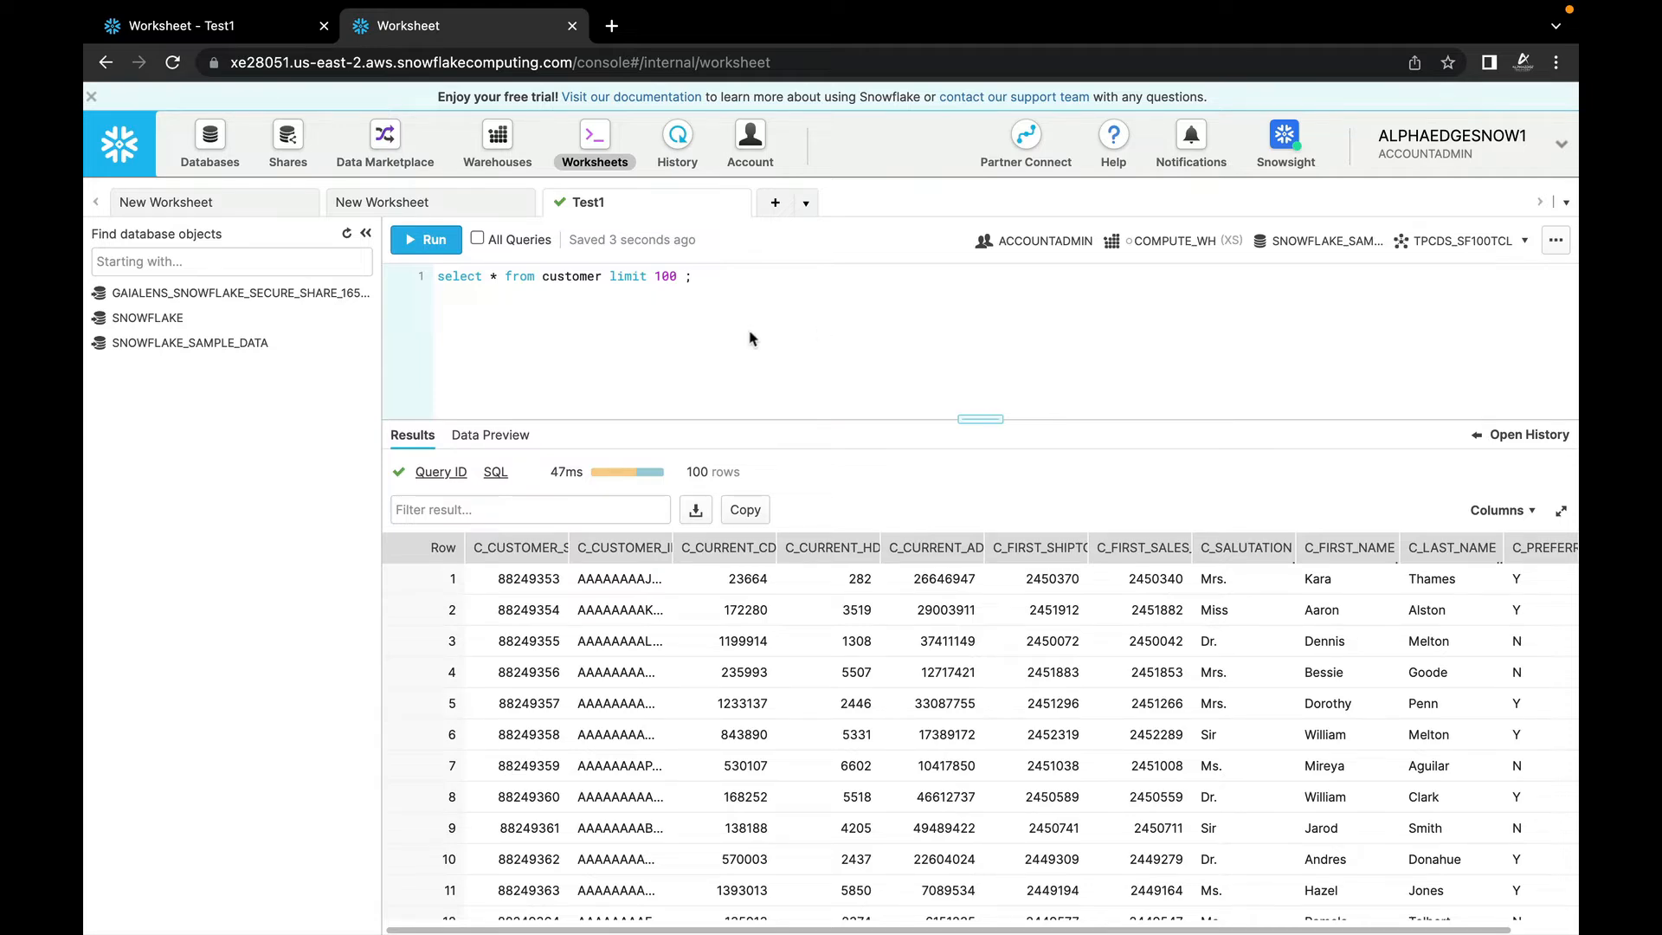
scroll(1033, 645, right, 1)
scroll(1034, 645, right, 2)
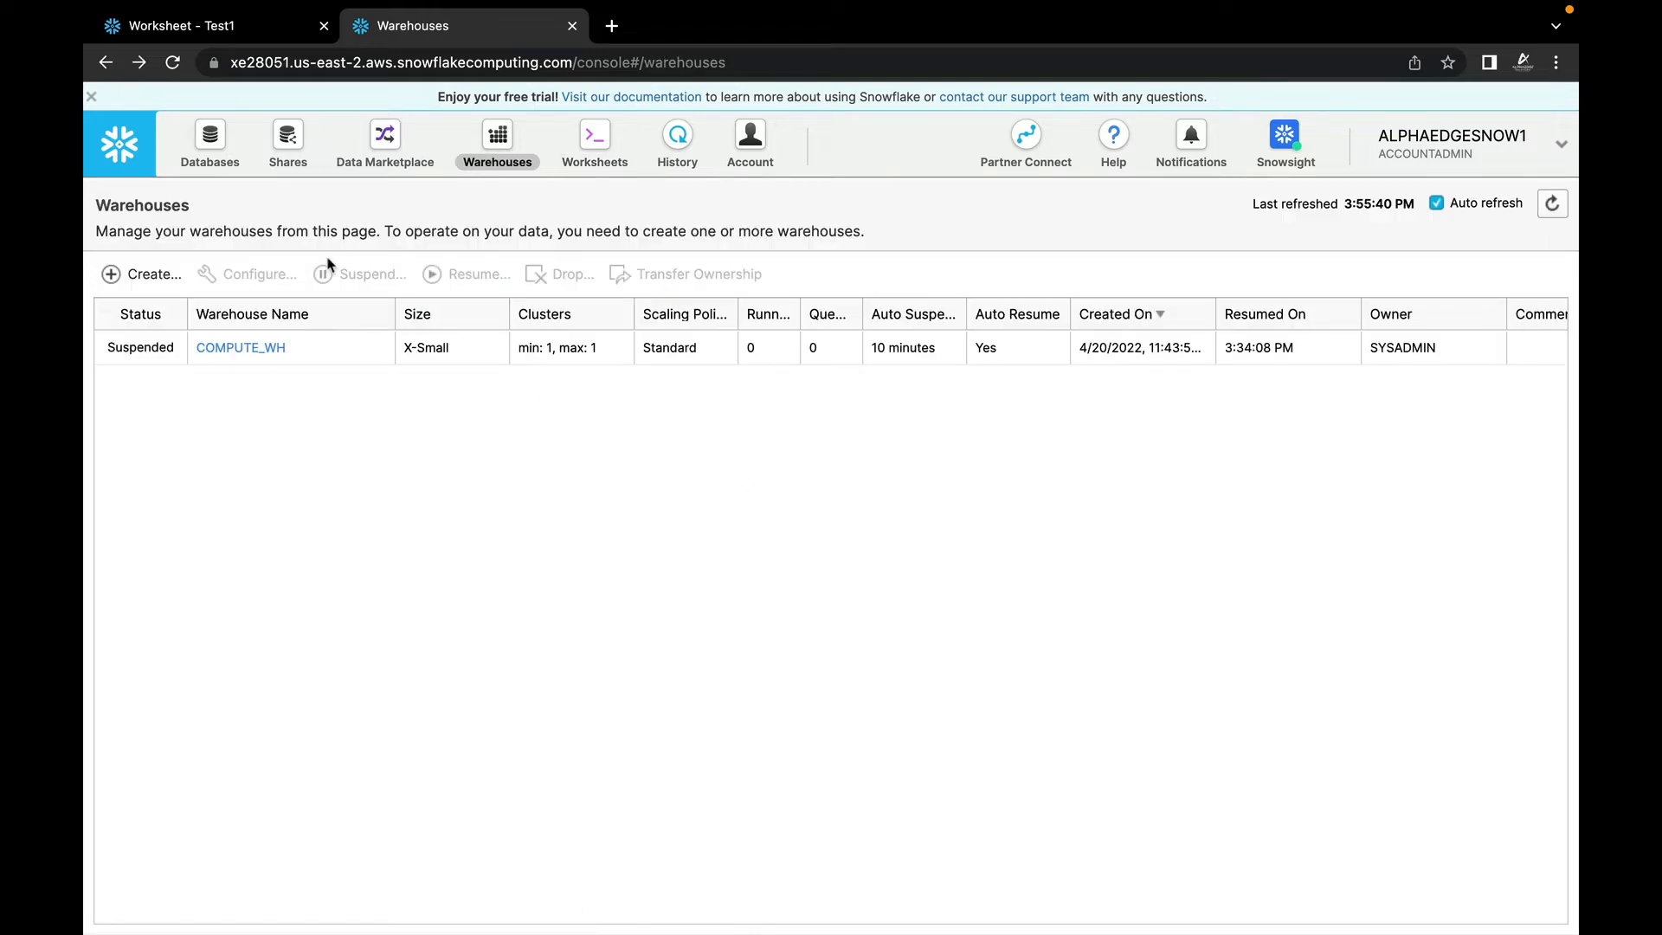
click(595, 140)
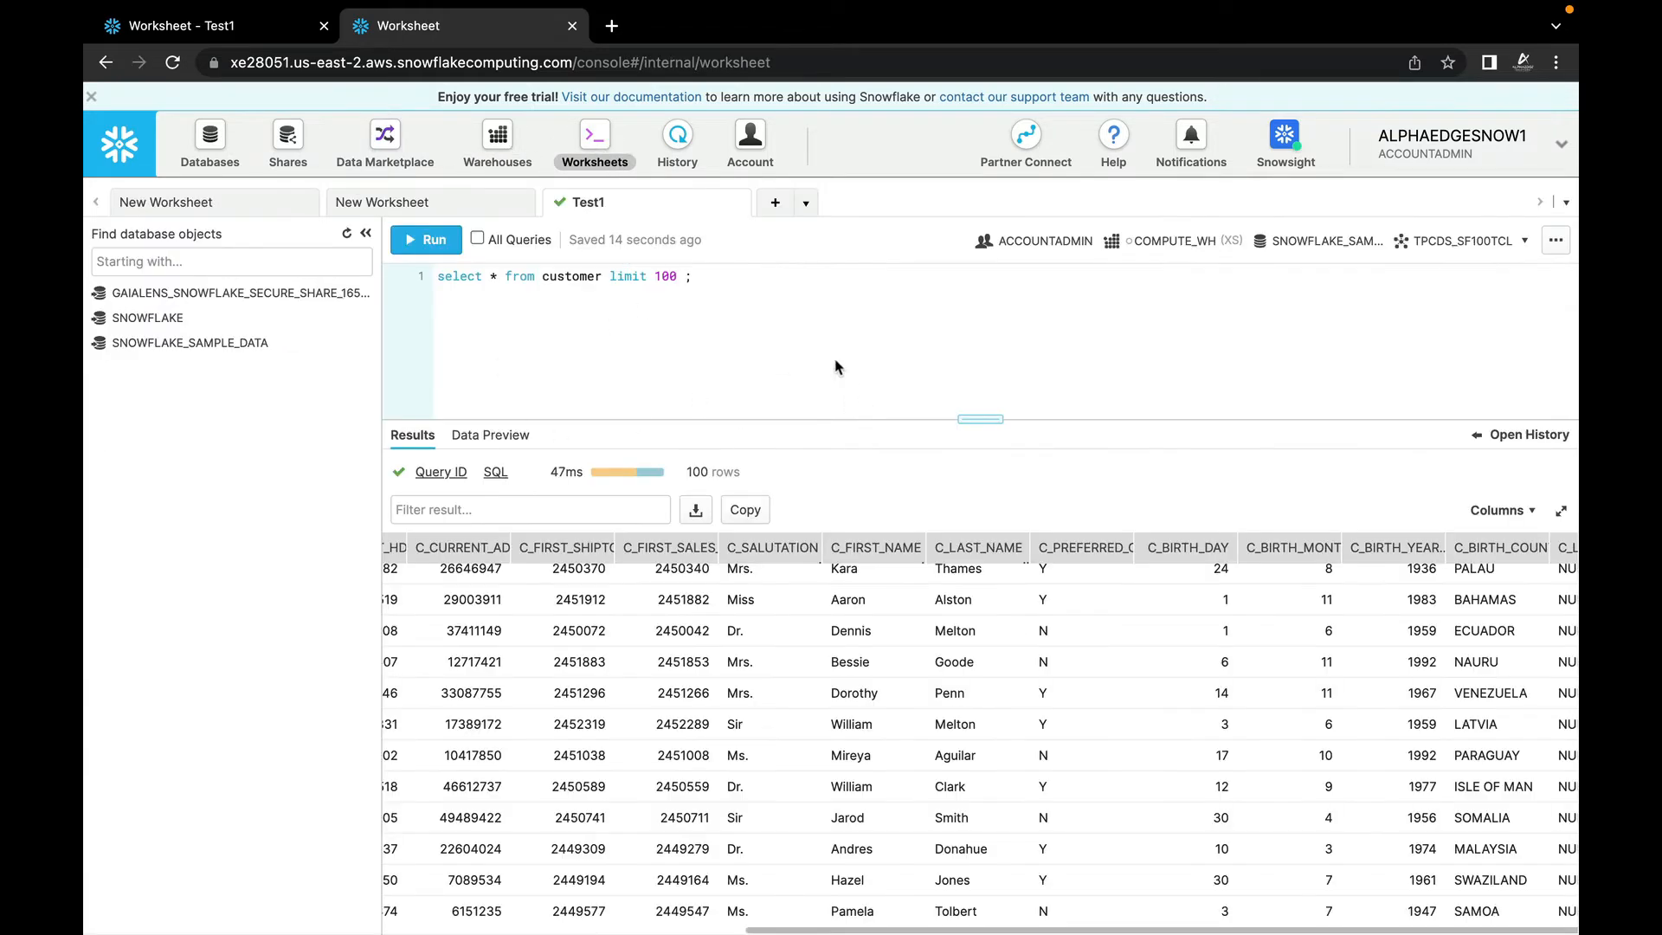
double_click(599, 203)
Step: Review the query history and browse the partner applications offered in Partner Connect
click(677, 140)
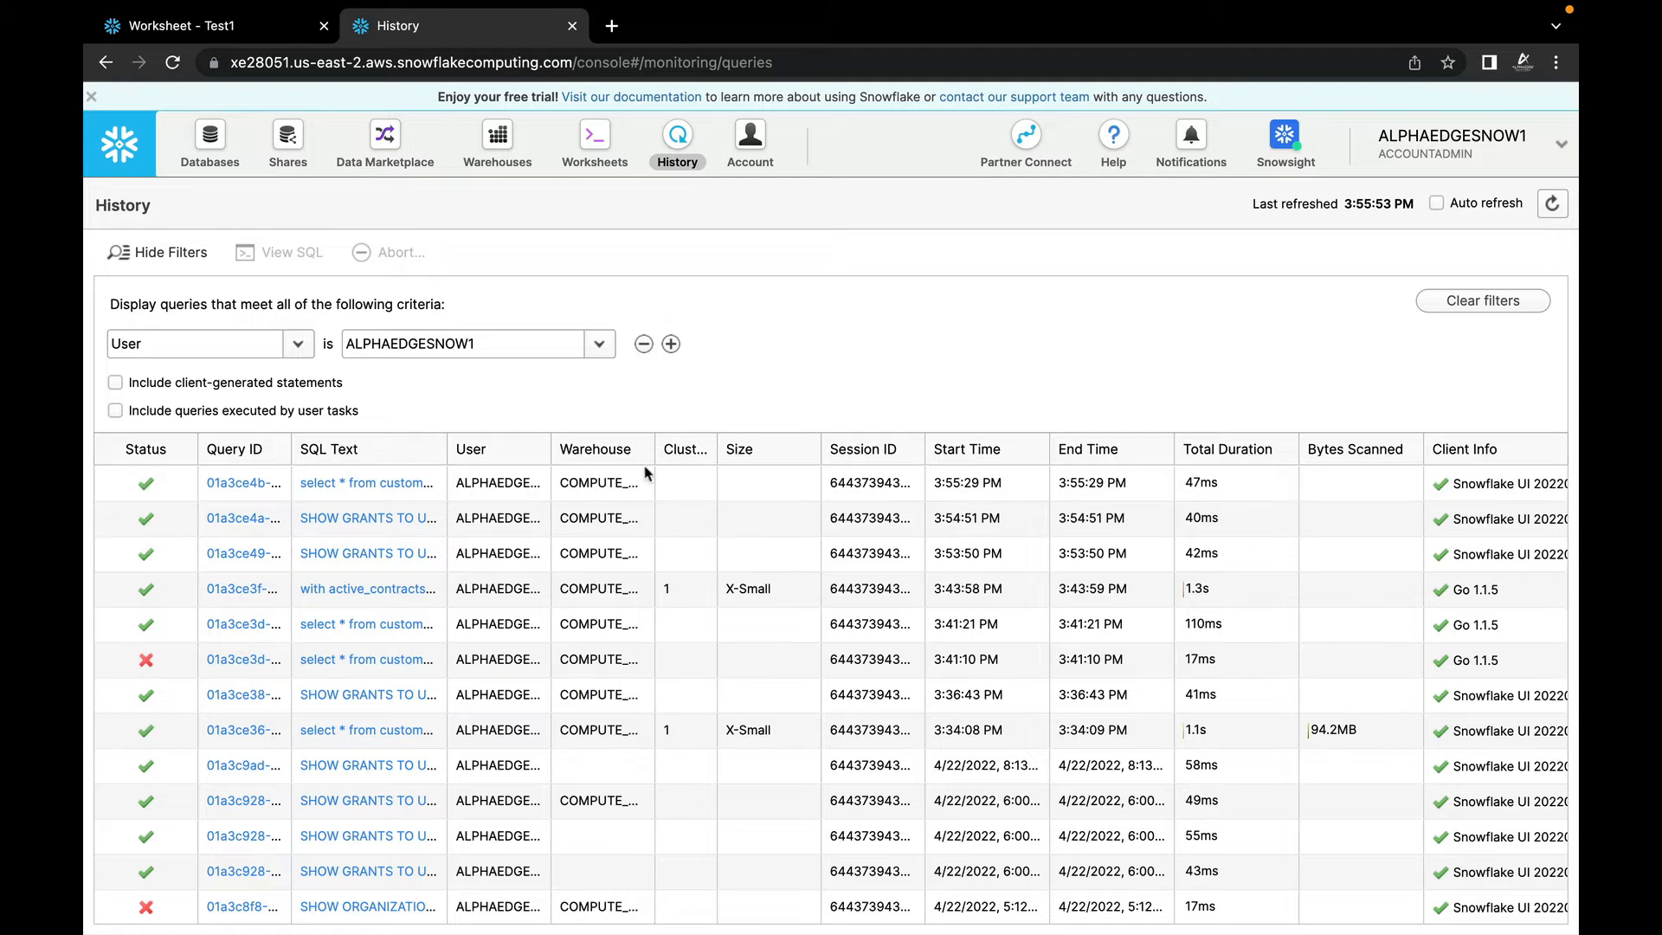
click(1046, 162)
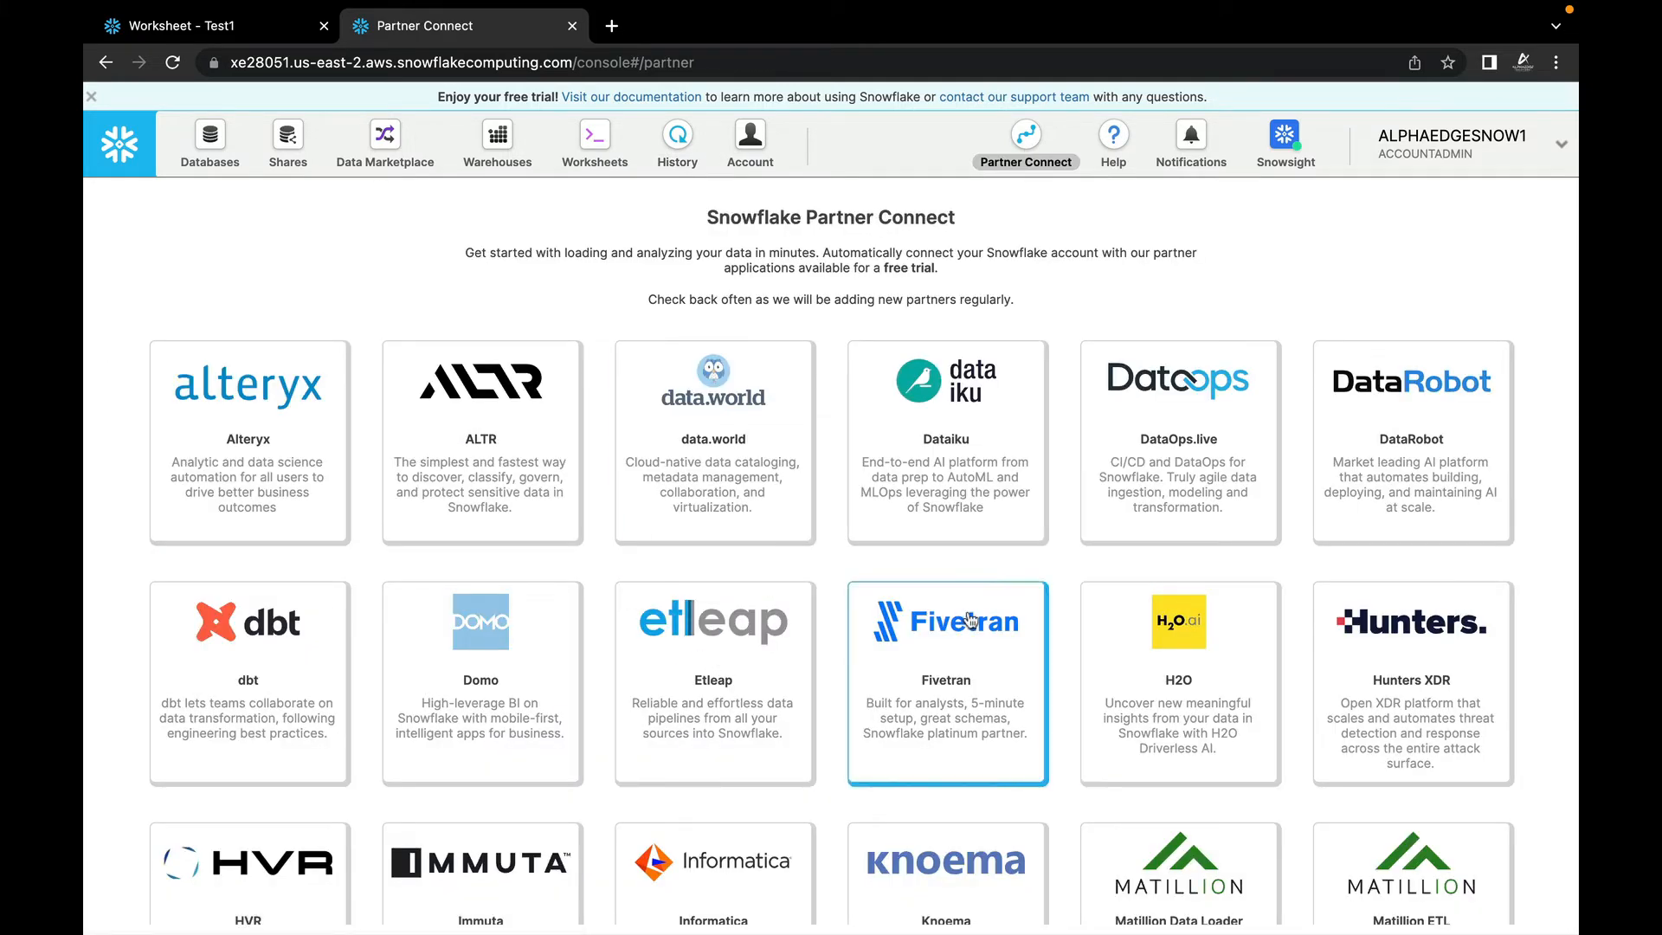
scroll(965, 649, down, 2)
scroll(966, 649, up, 1)
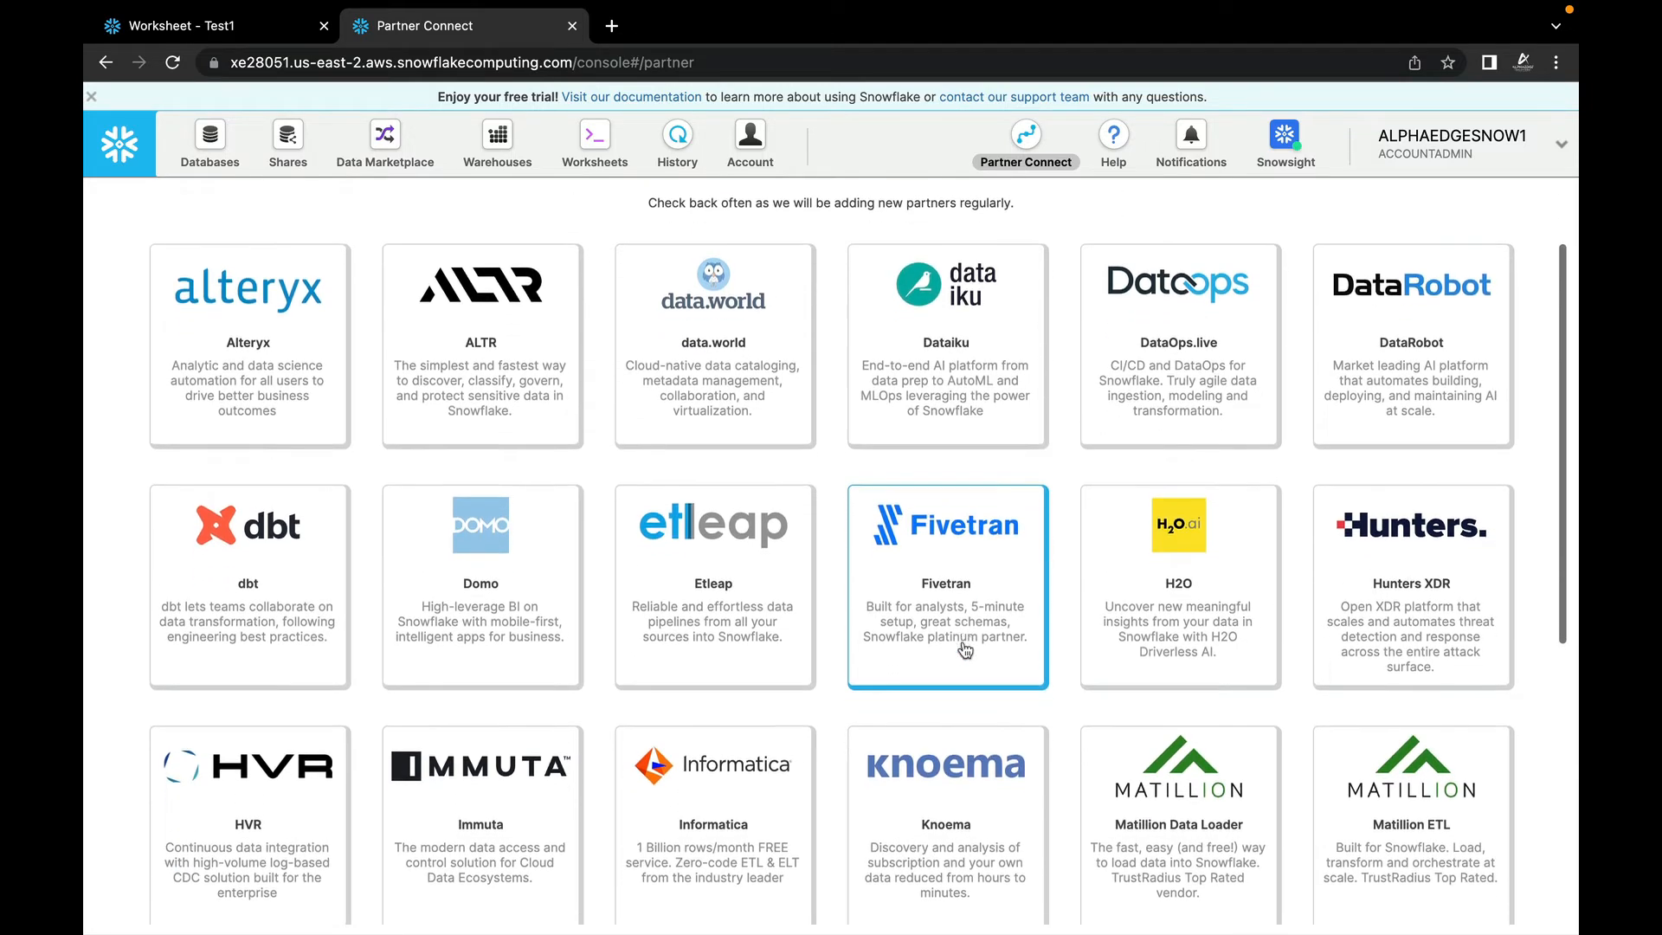
scroll(952, 640, down, 4)
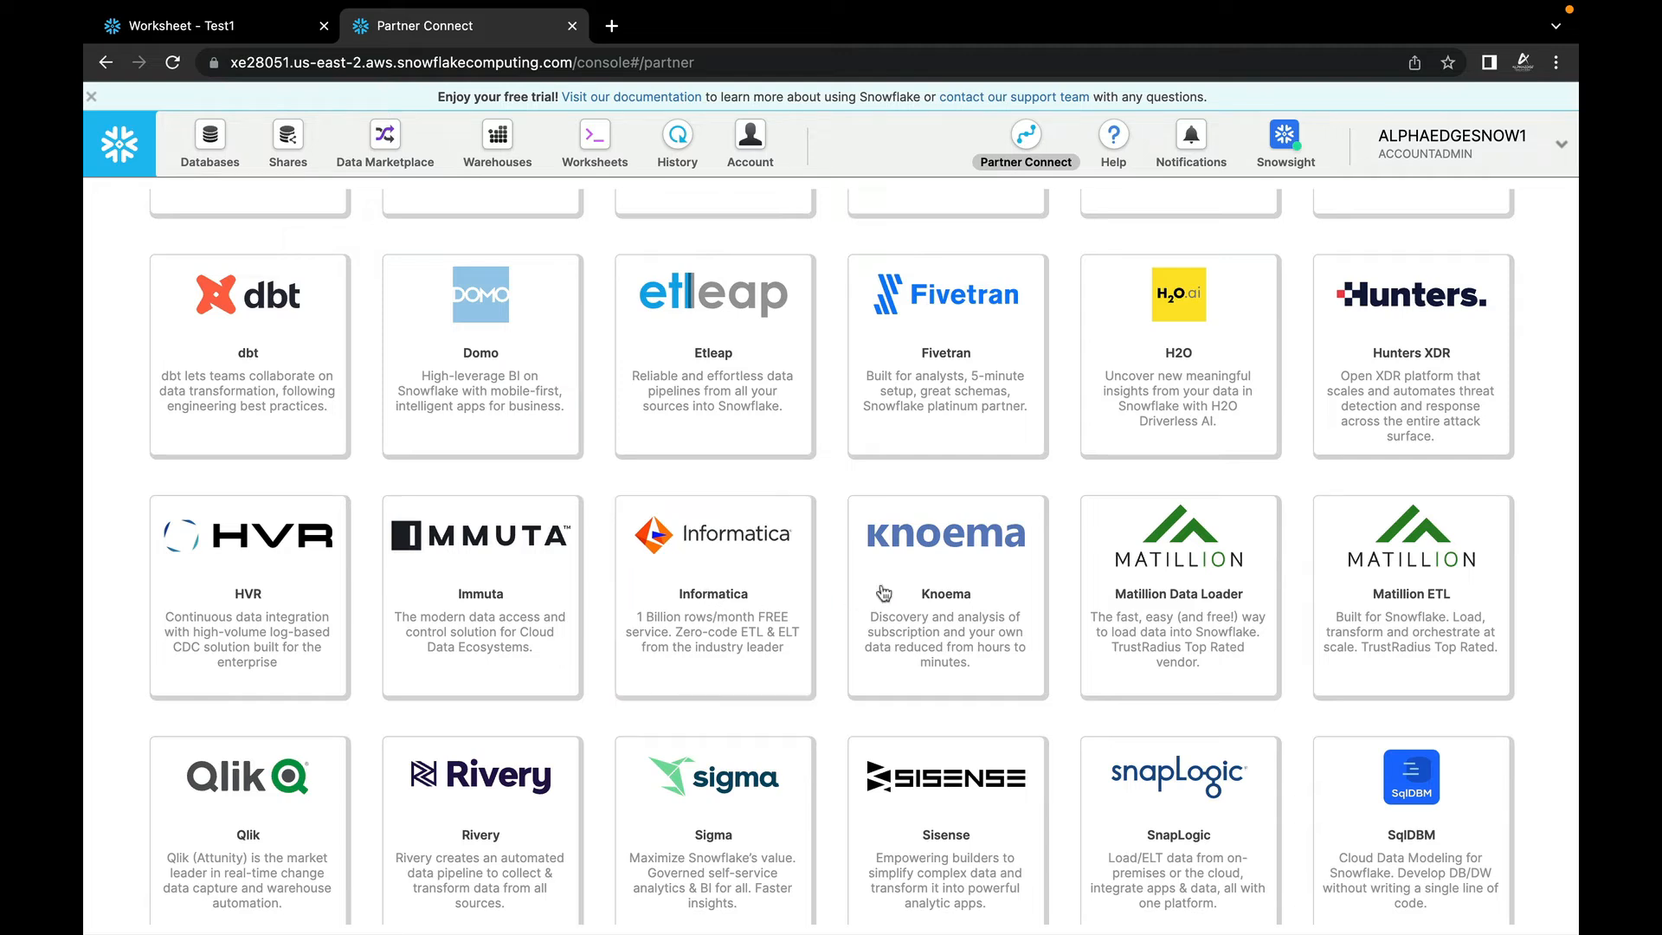
scroll(879, 516, up, 1)
scroll(878, 516, up, 5)
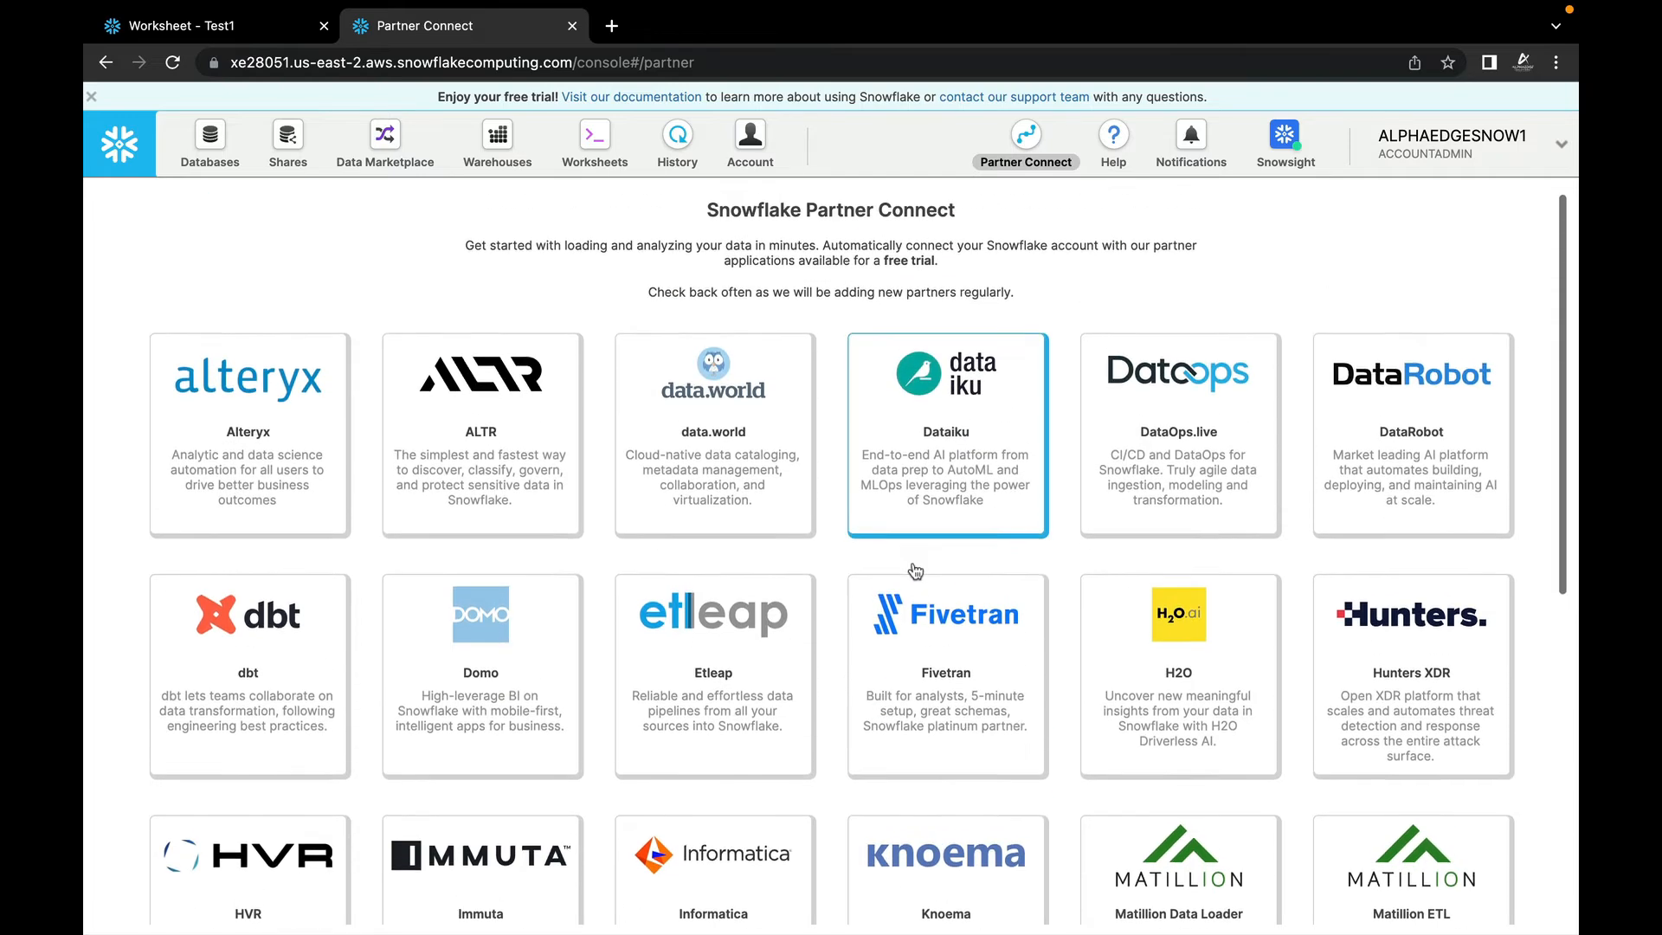
Step: Review the help options and the notifications, and return to the Test1 worksheet
click(1115, 140)
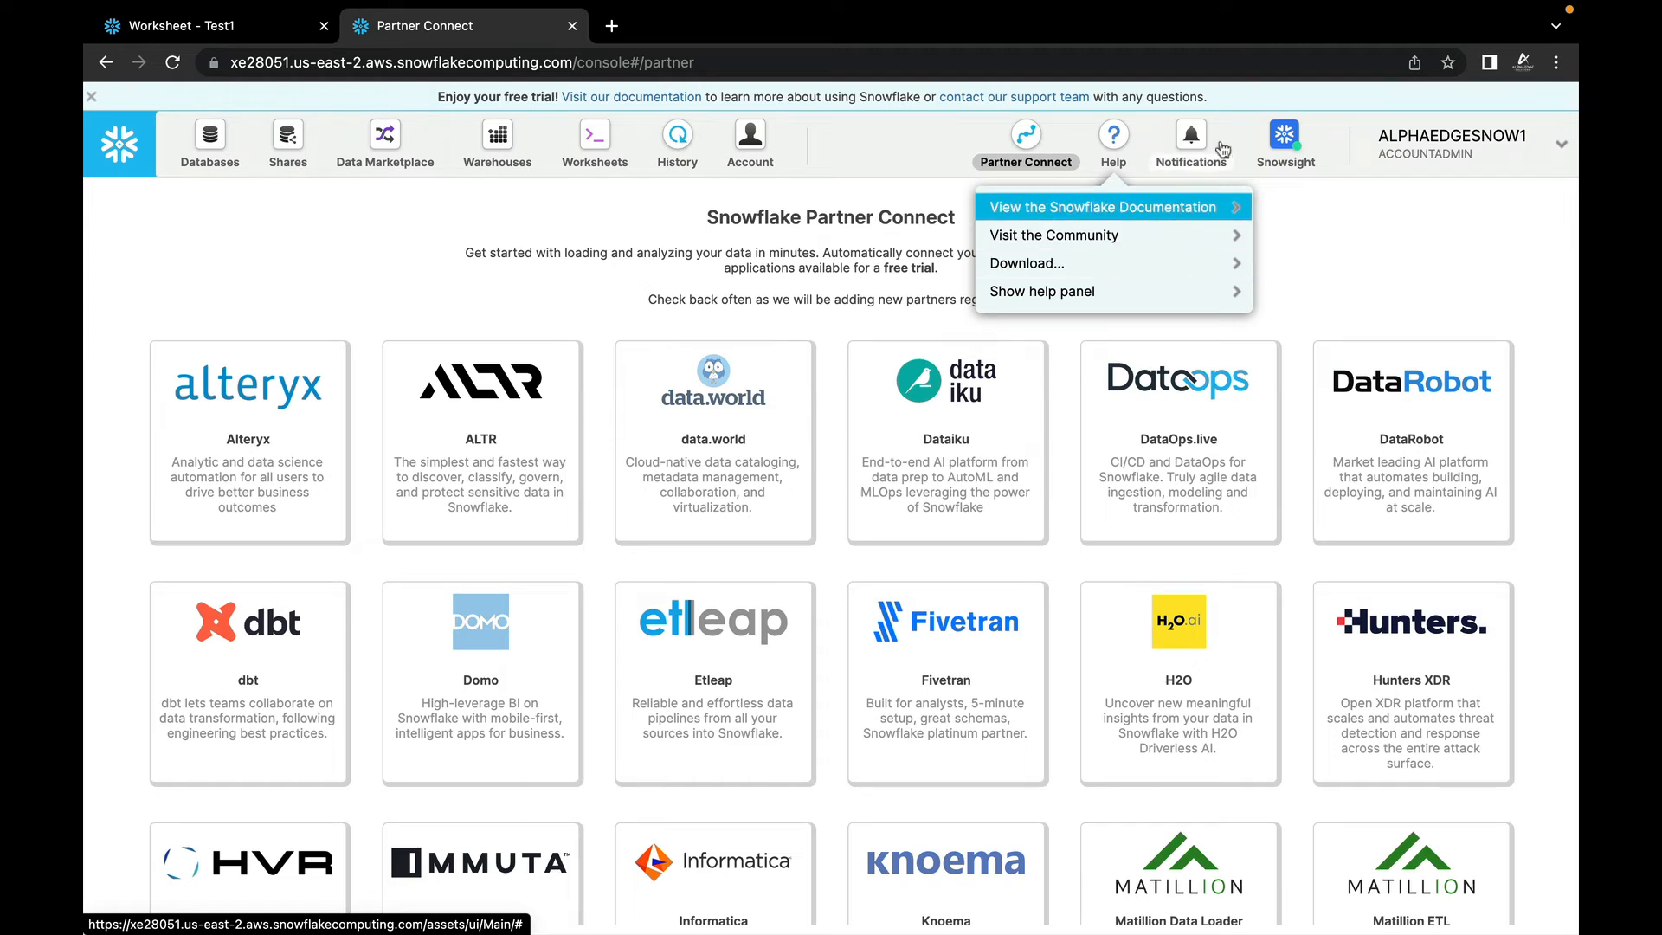
click(1193, 143)
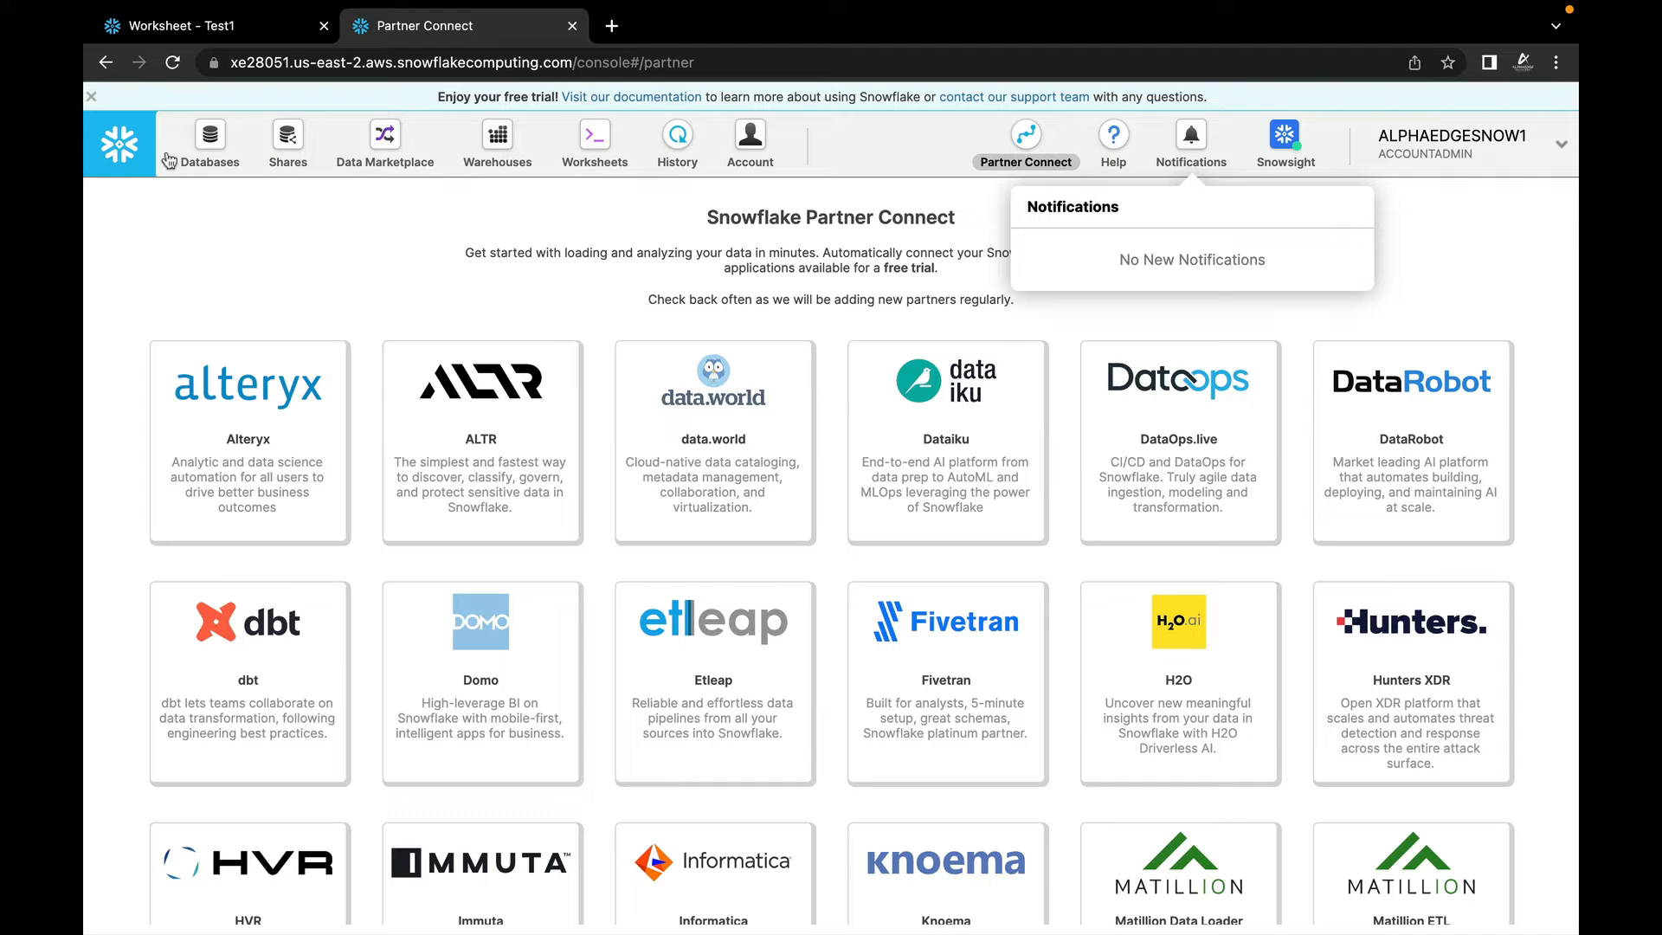
click(597, 156)
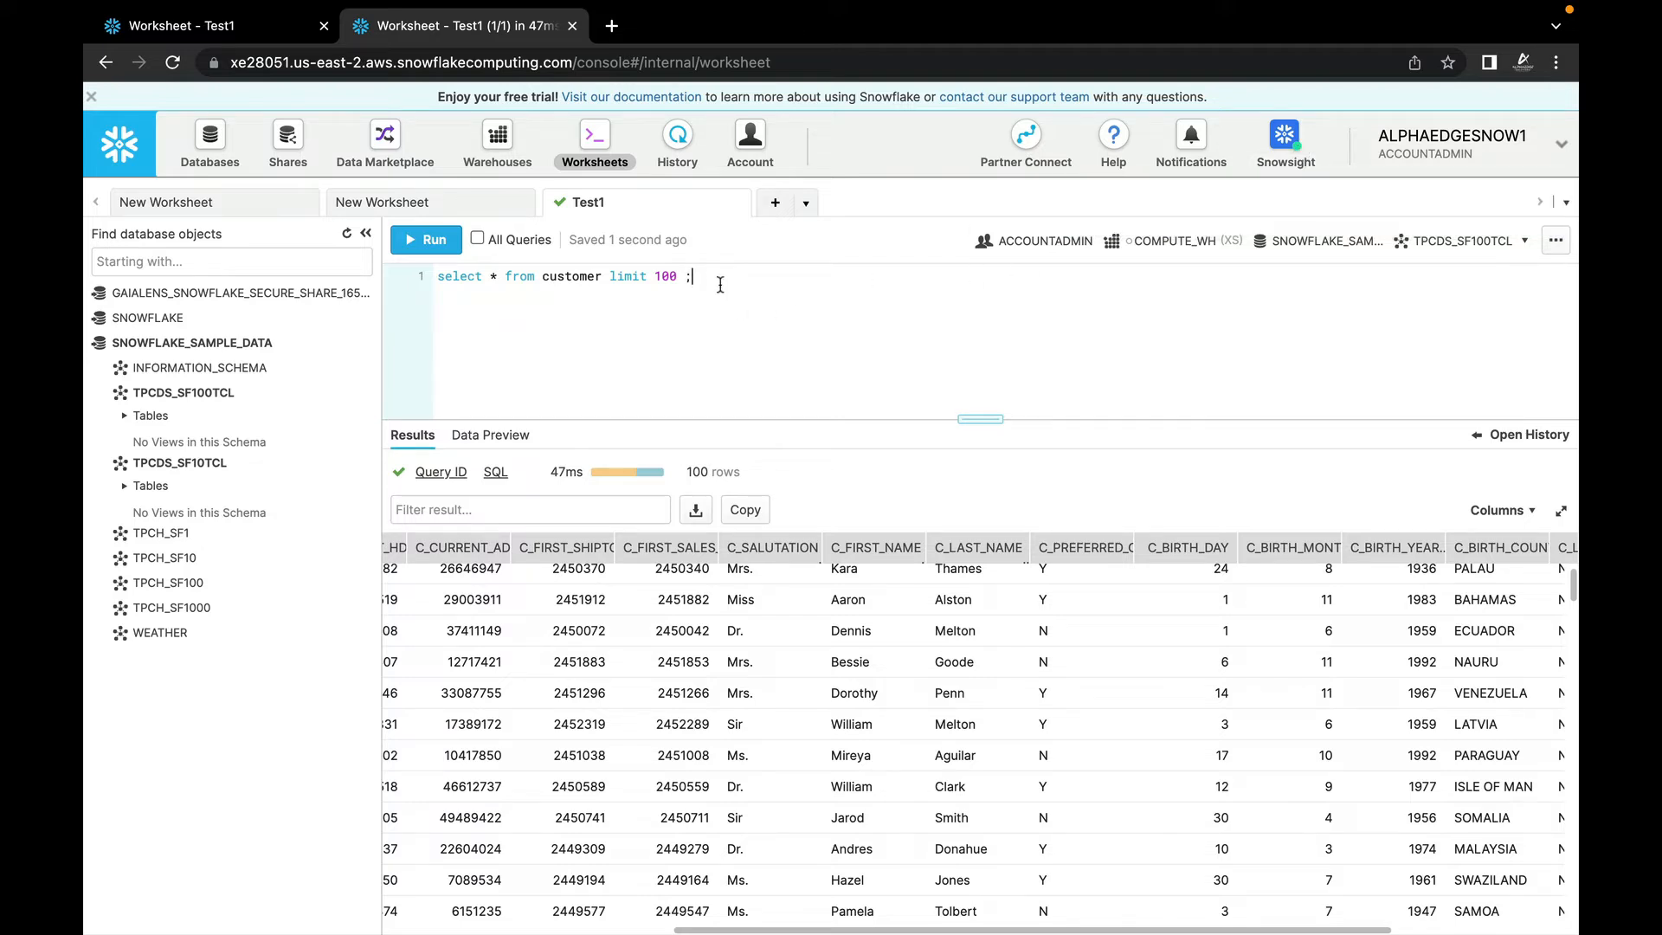
Step: Switch to Snowsight and create a worksheet using database SNOWFLAKE_SAMPLE_DATA, schema TPCDS_SF100TCL and warehouse COMPUTE_WH
click(1286, 137)
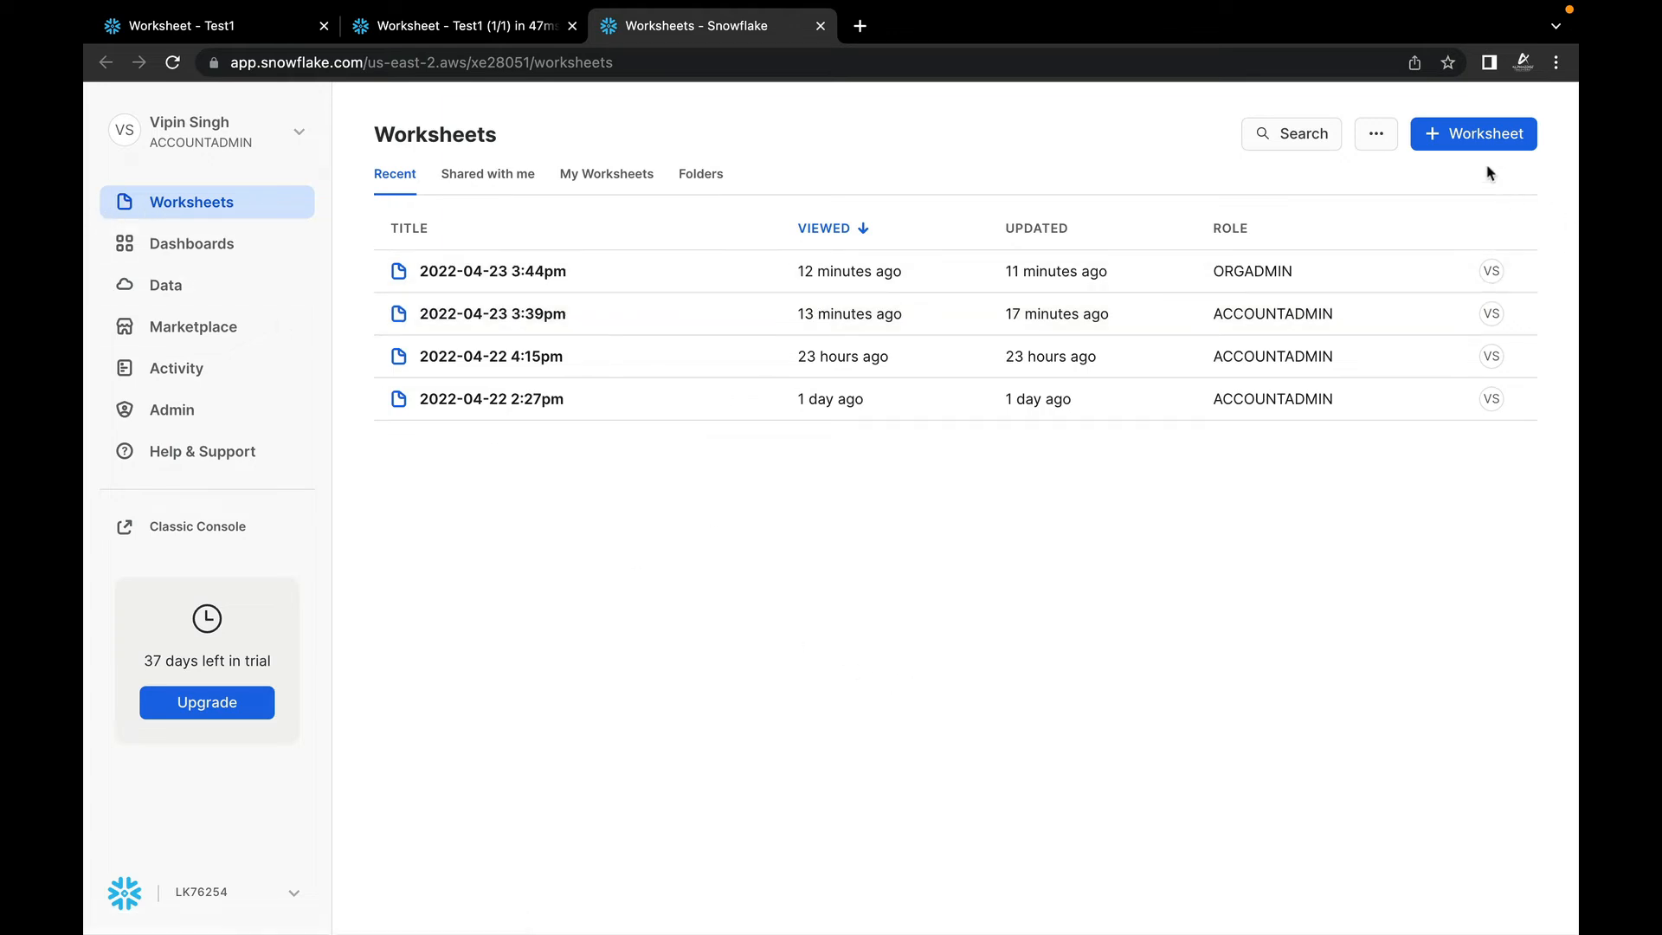
click(1481, 133)
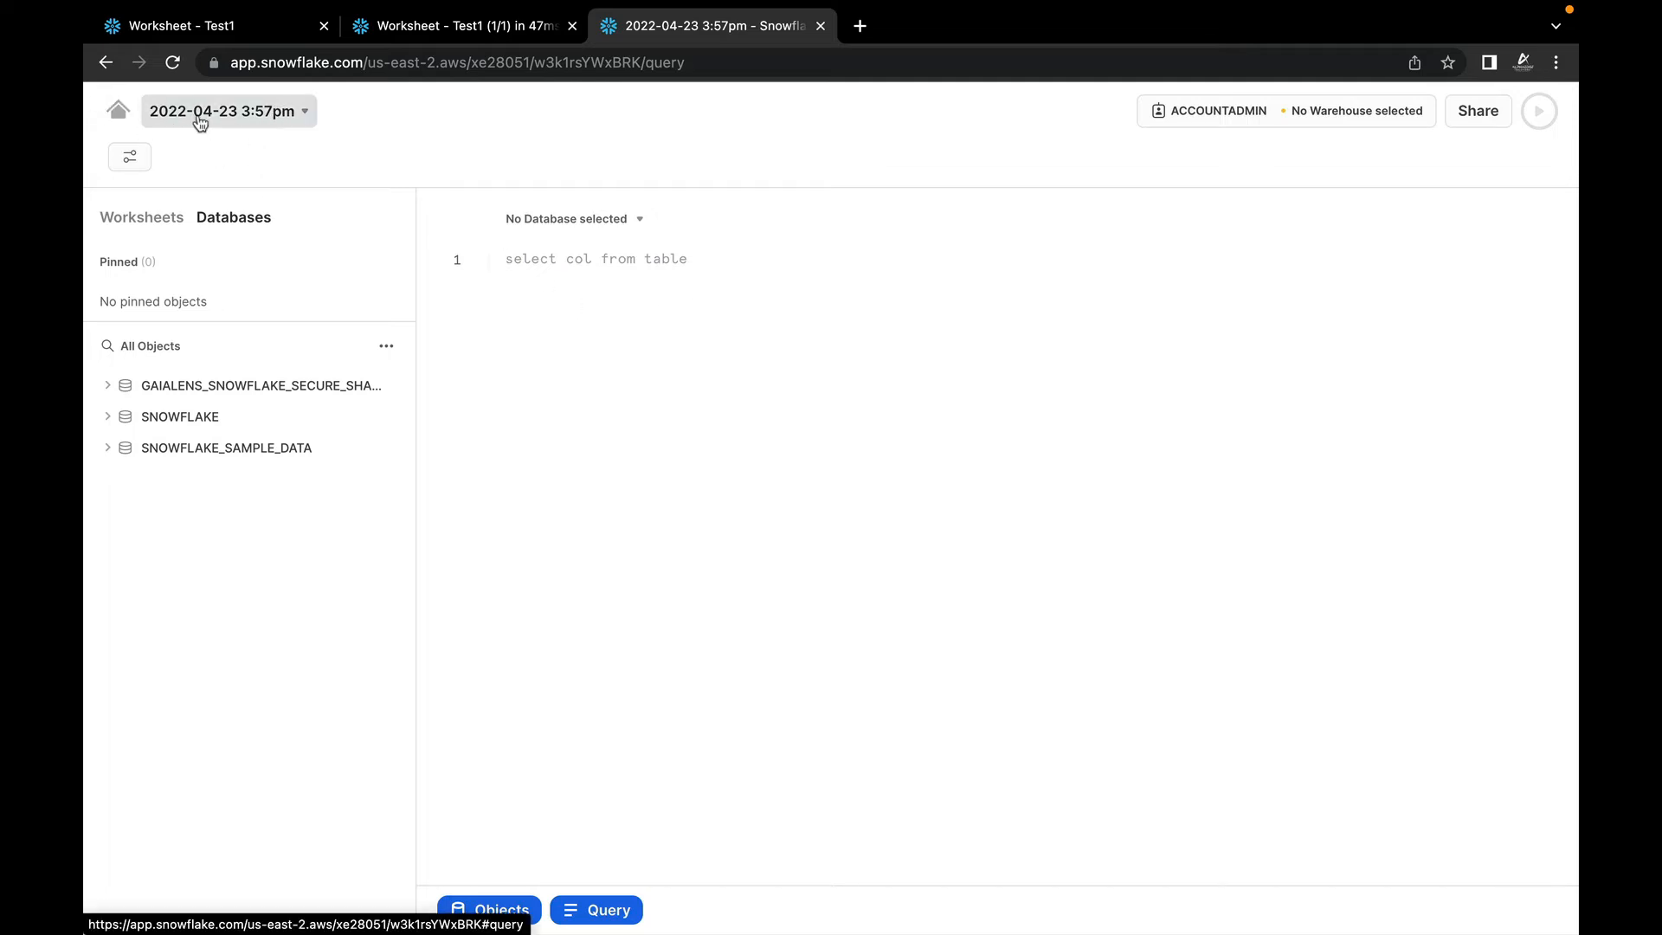
click(596, 222)
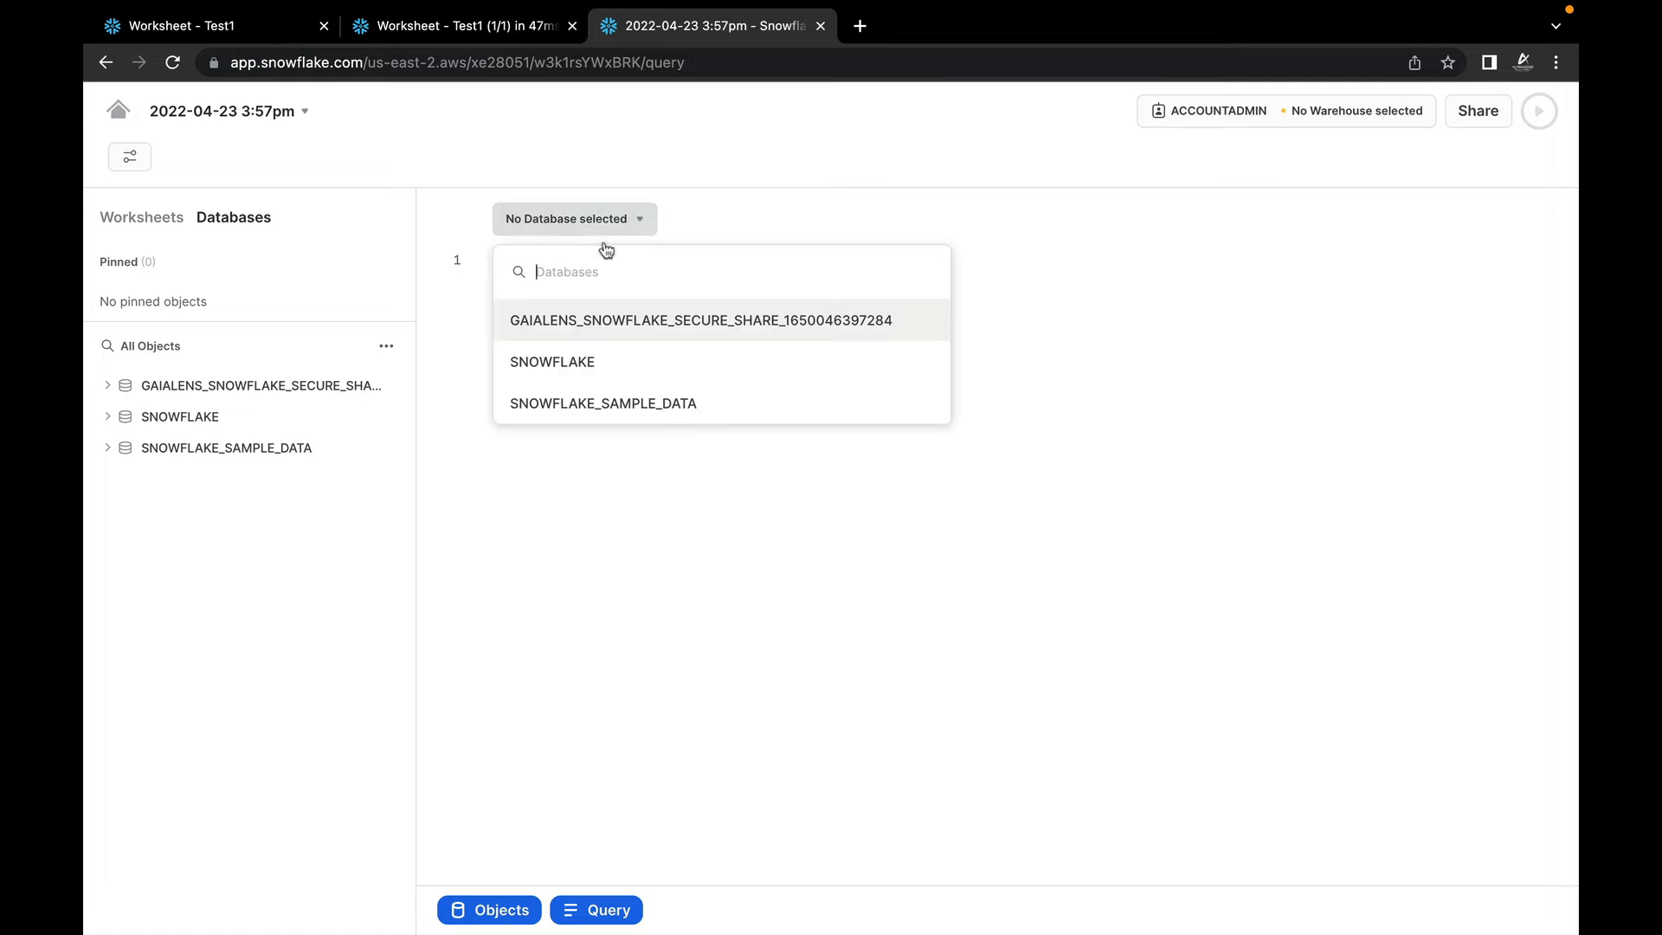
click(626, 407)
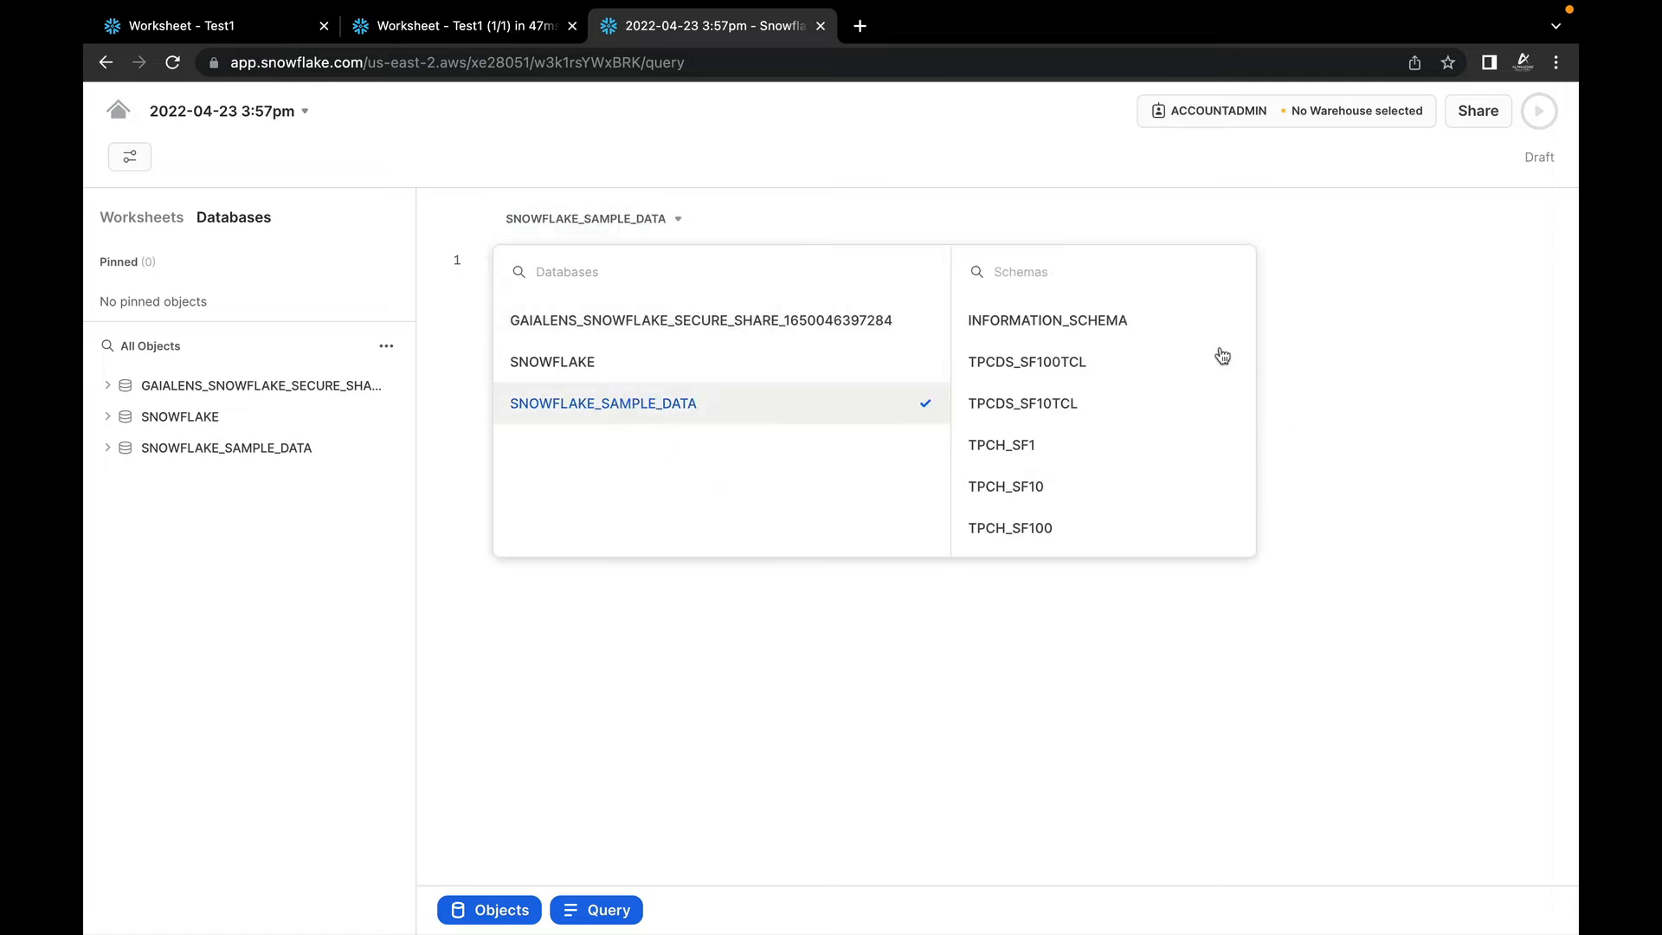
click(1054, 367)
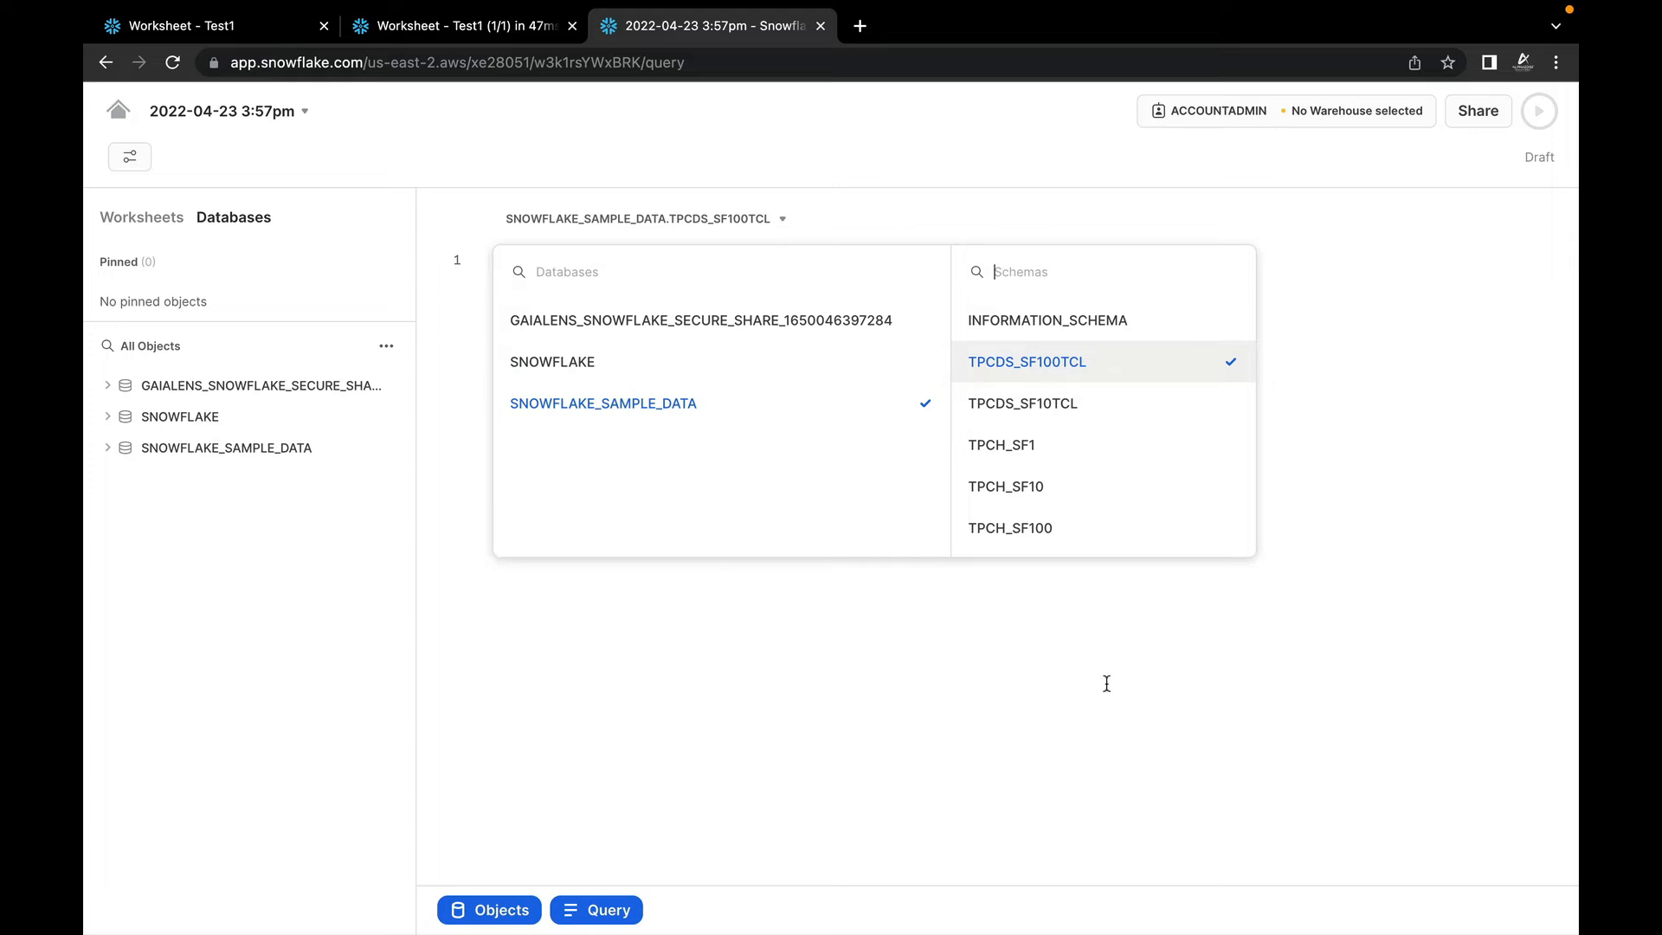
click(1066, 654)
click(1234, 117)
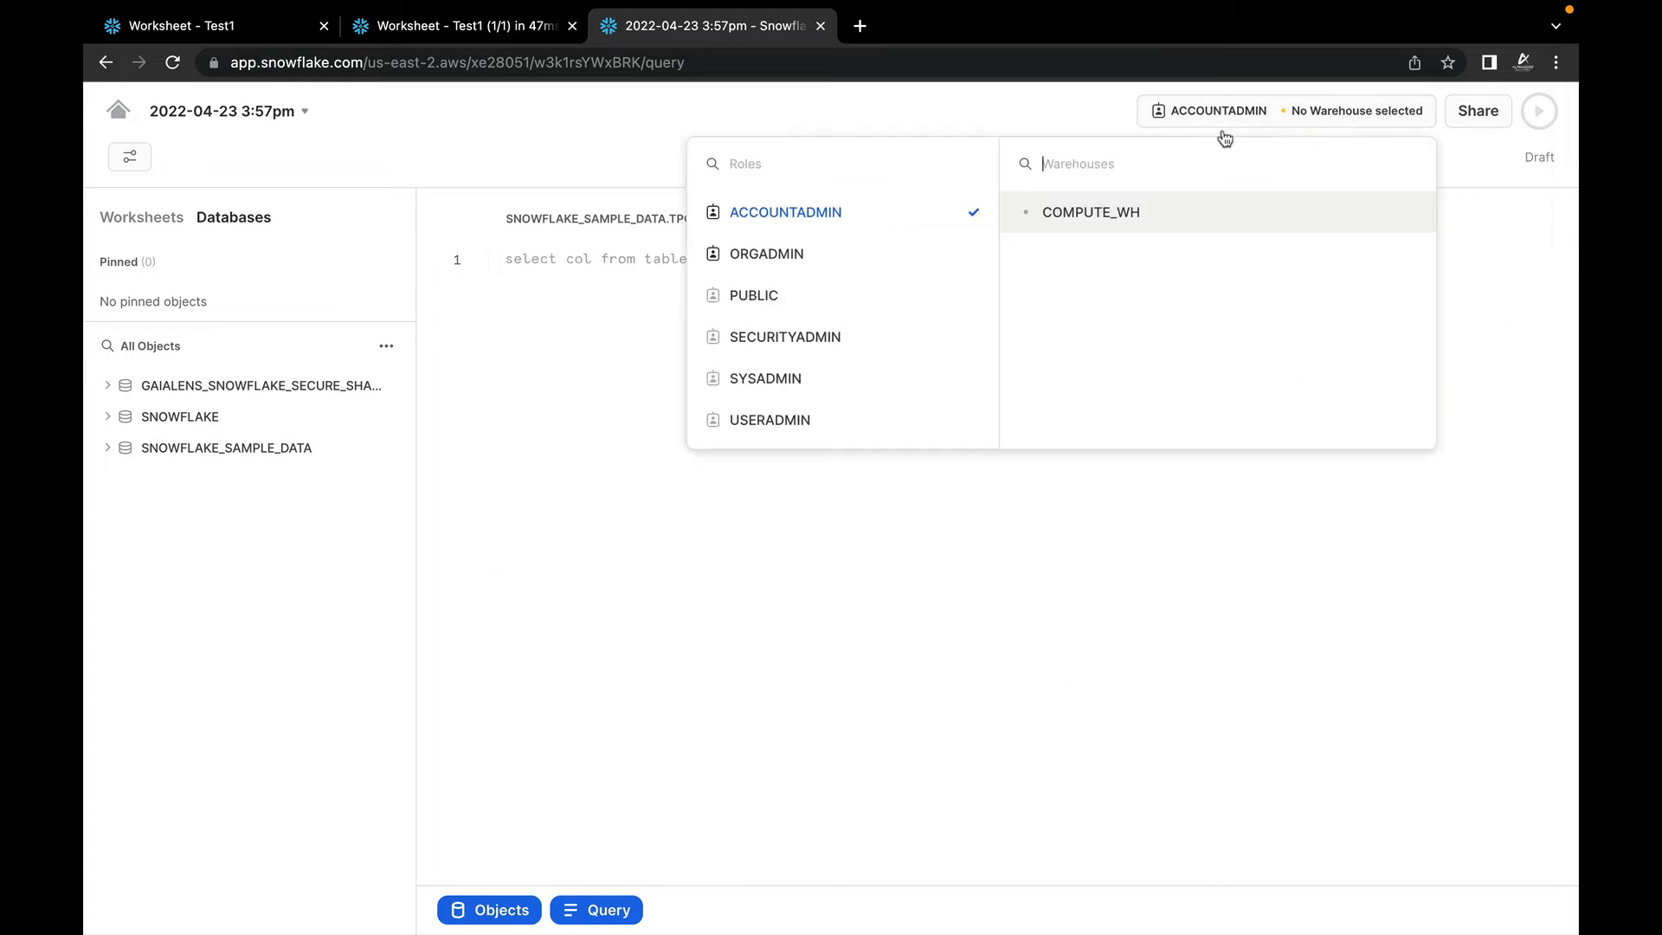
click(1093, 218)
Step: Write and run the query "select * from customer limit 100 ;" in the new Snowsight worksheet
click(538, 275)
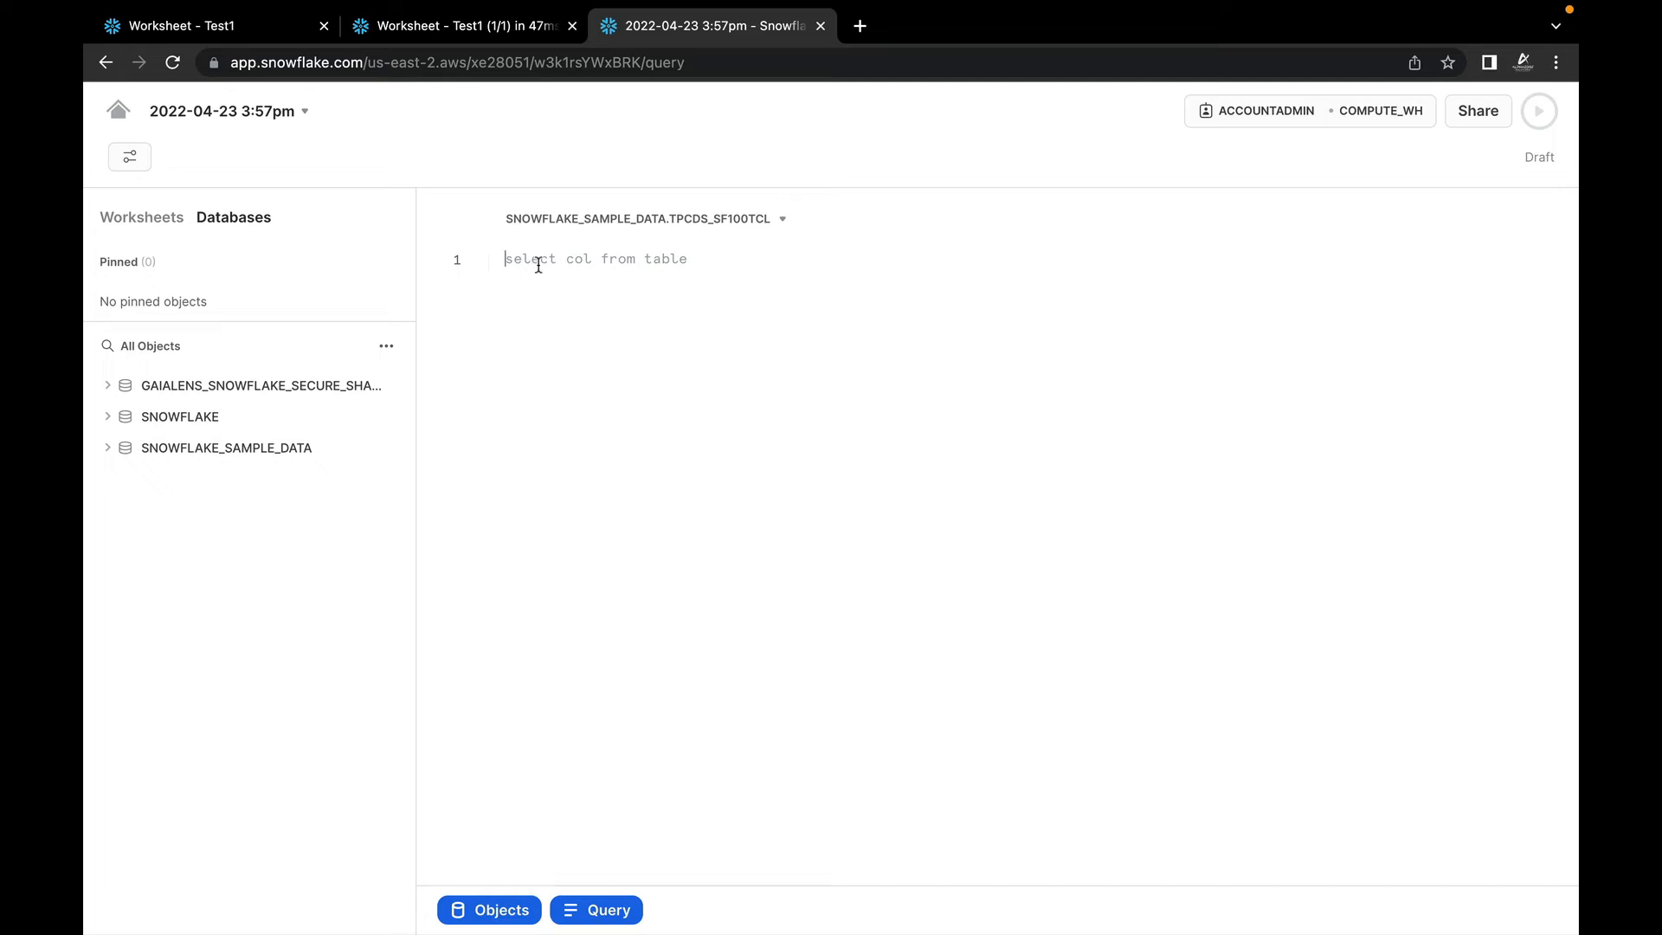
text(se)
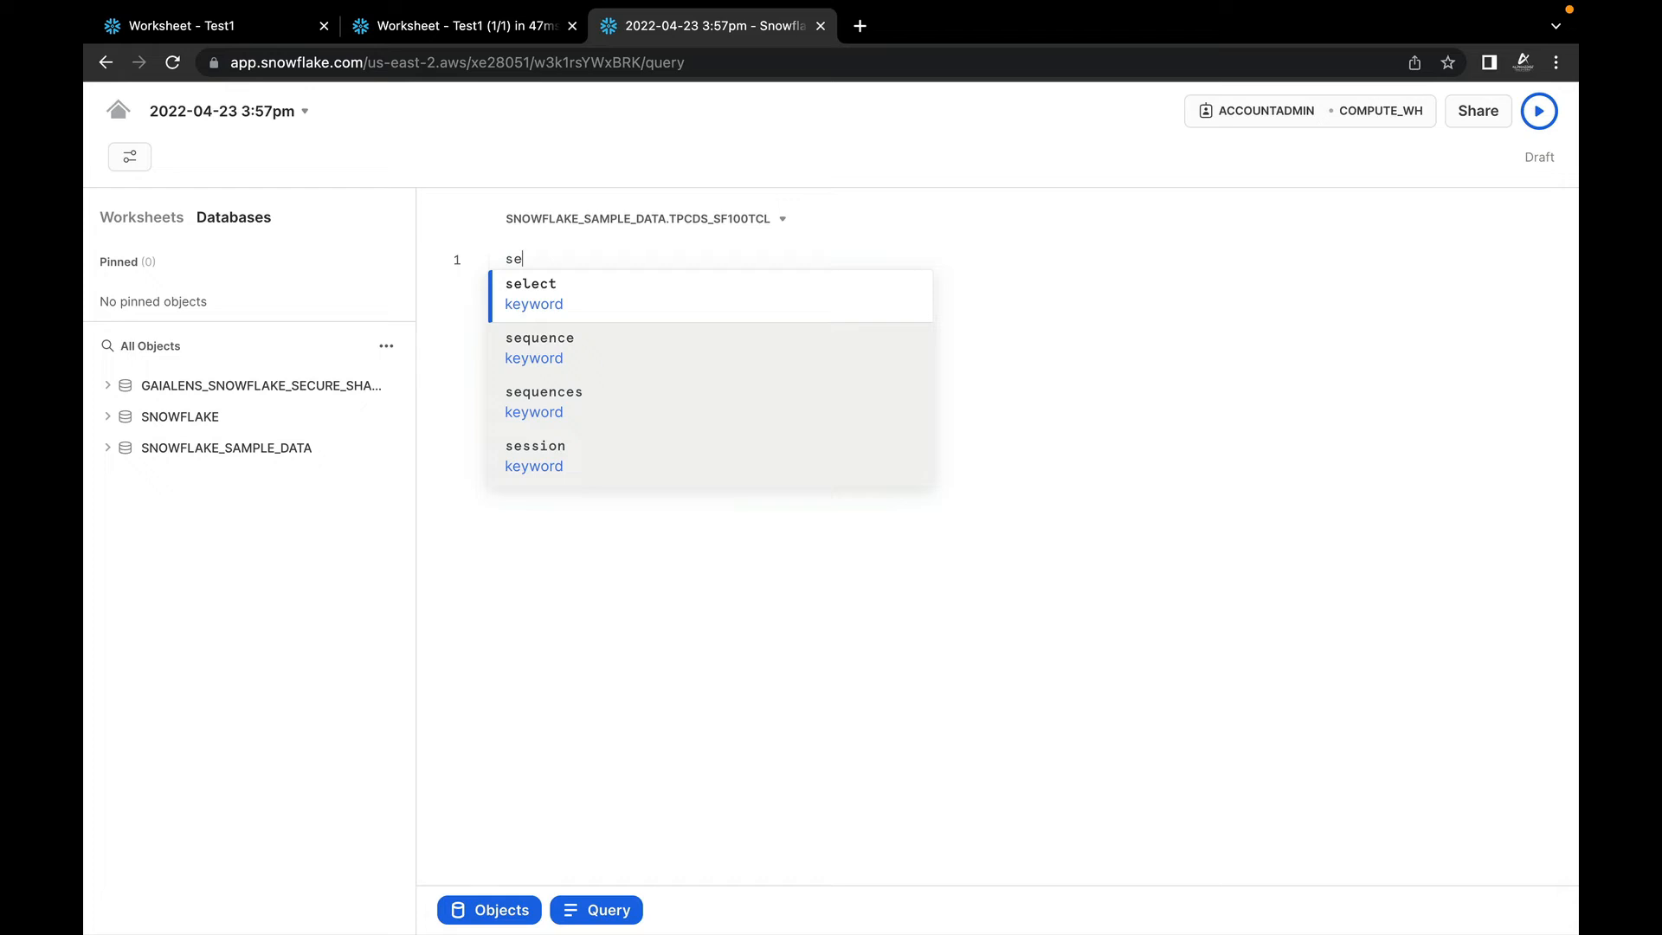
text(lect)
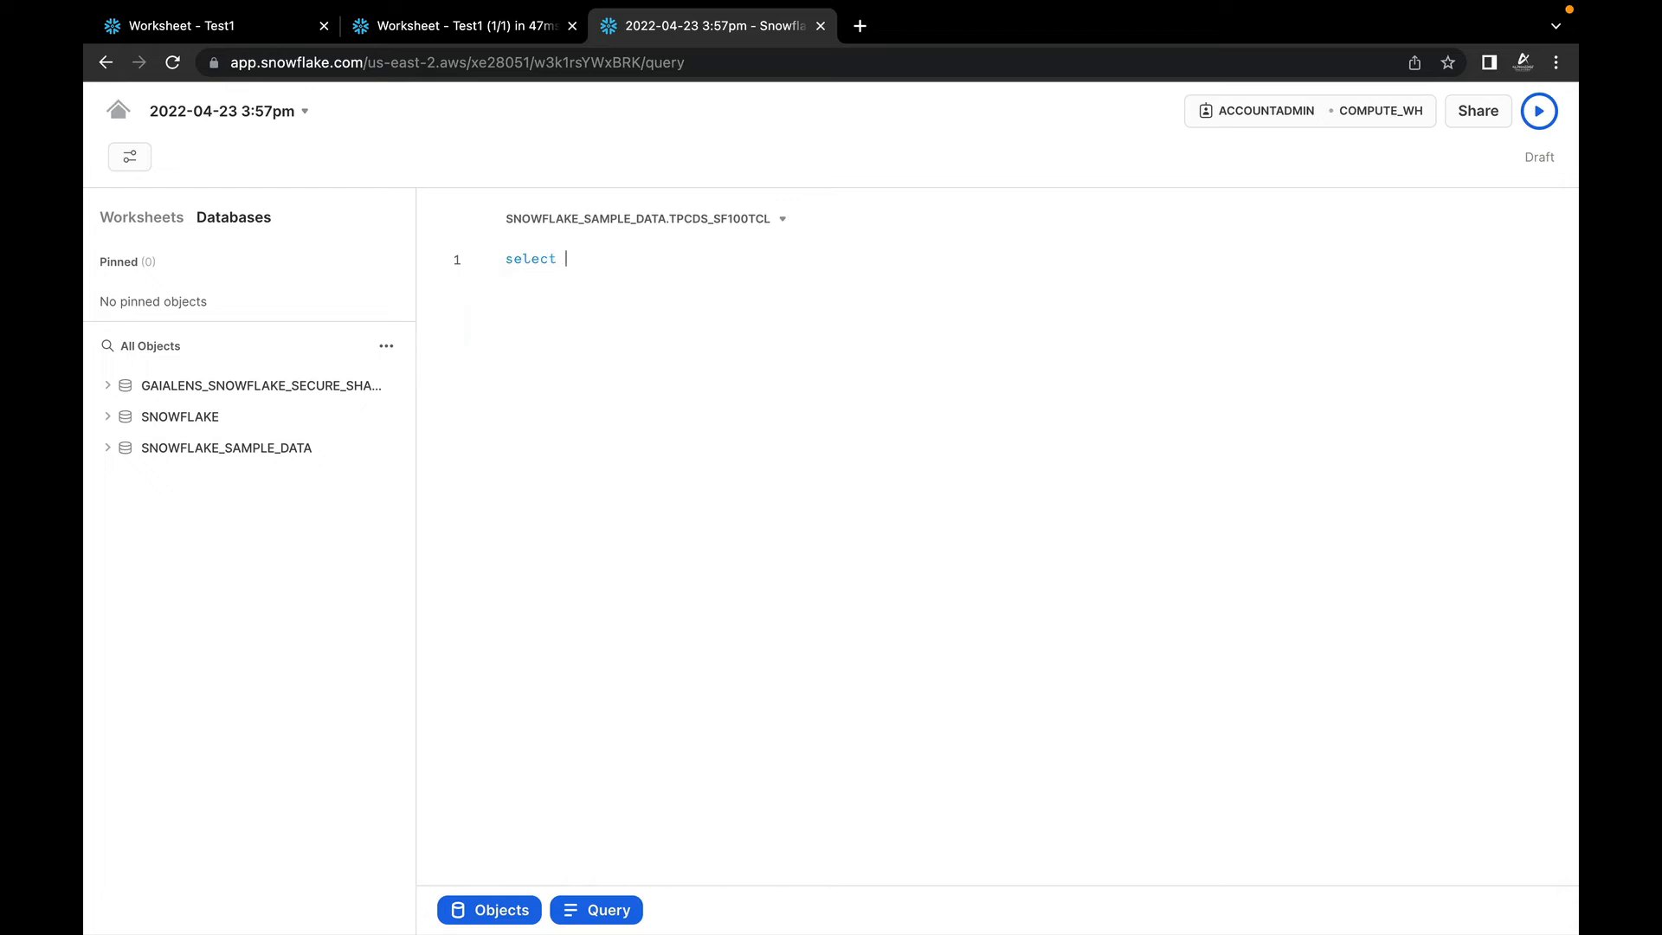
text( * from customer limit 100 ;)
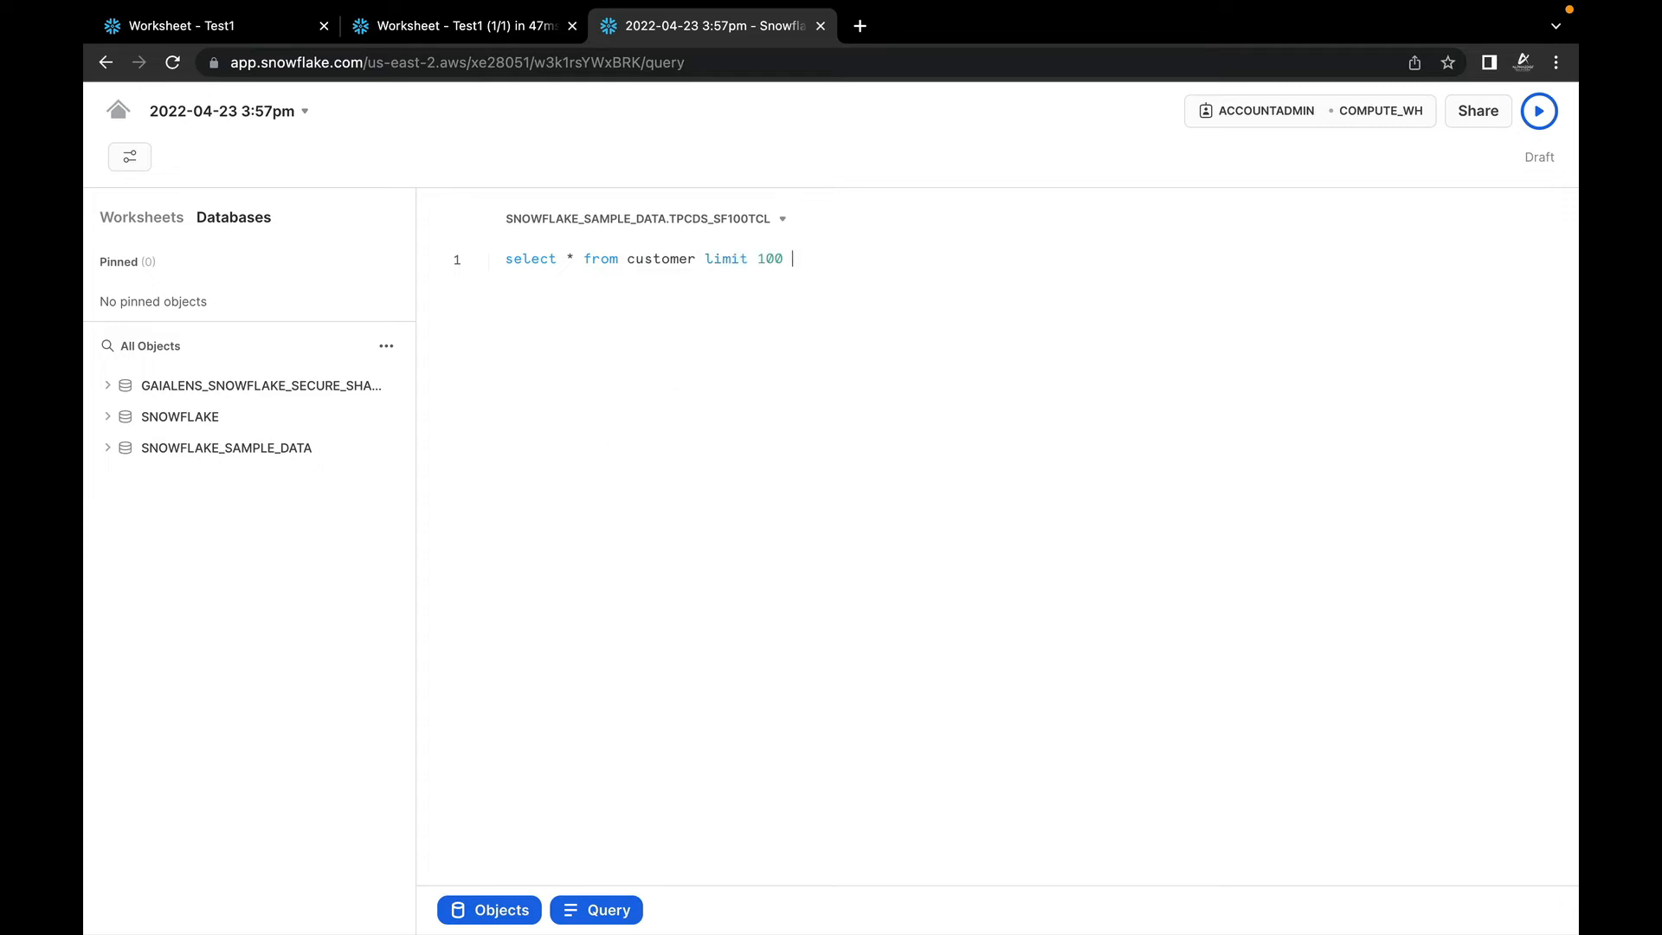
click(1539, 111)
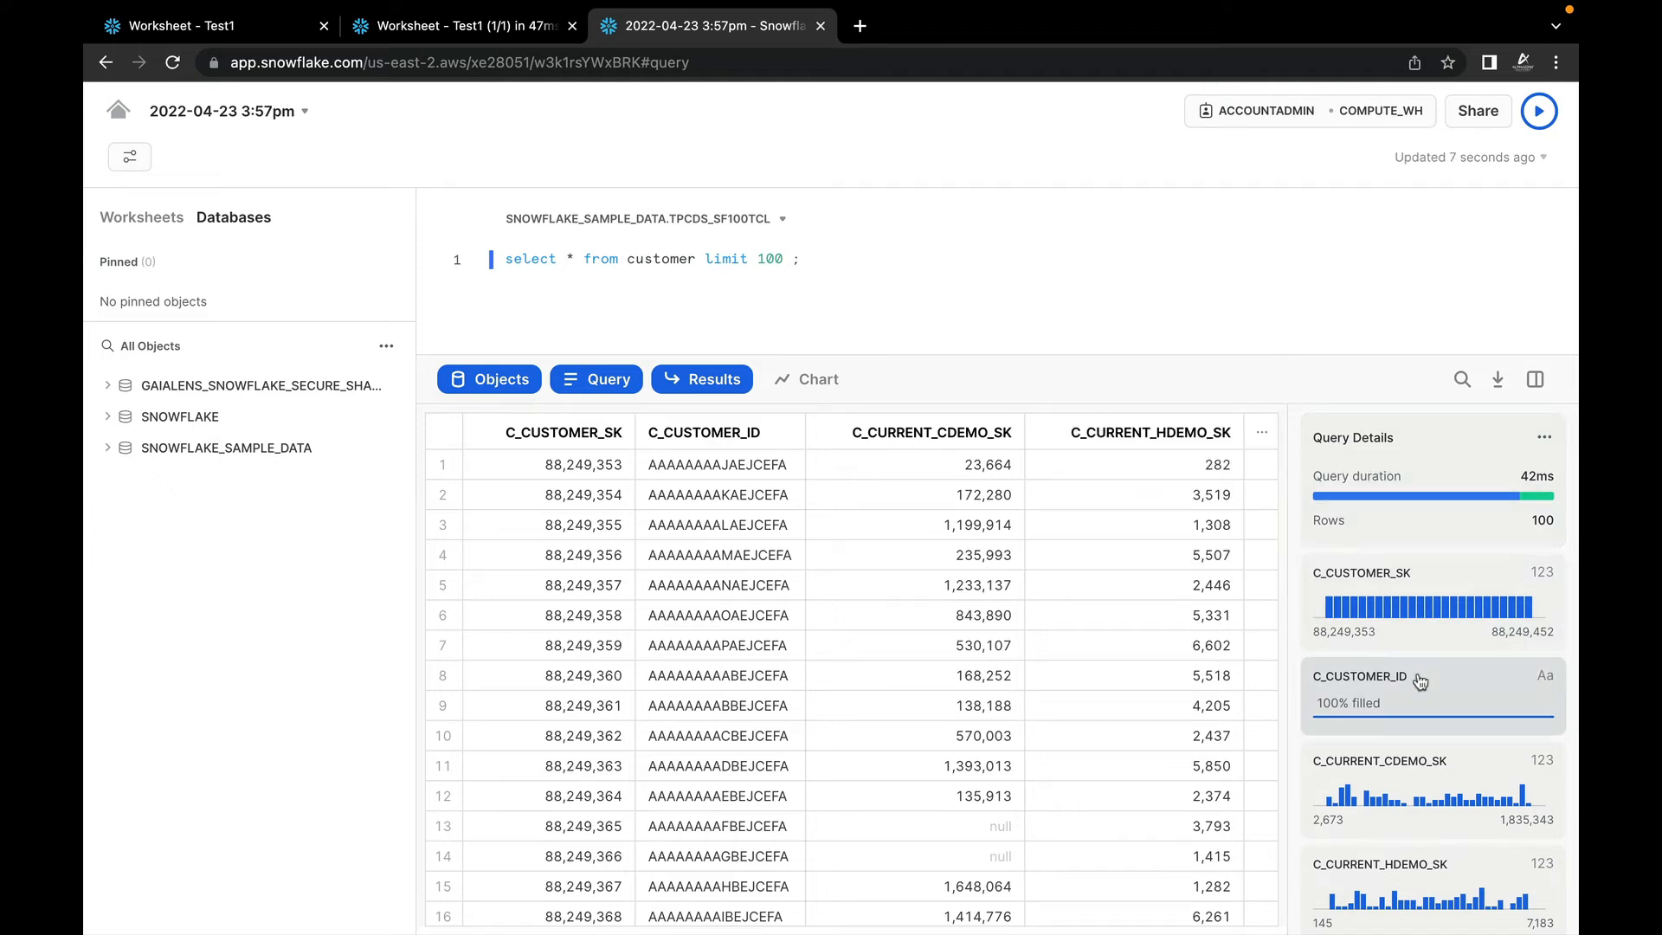
Step: Examine the query duration and the column statistics, including C_CURRENT_CDEMO_SK, and view the results as a chart
mouse_move(1330, 500)
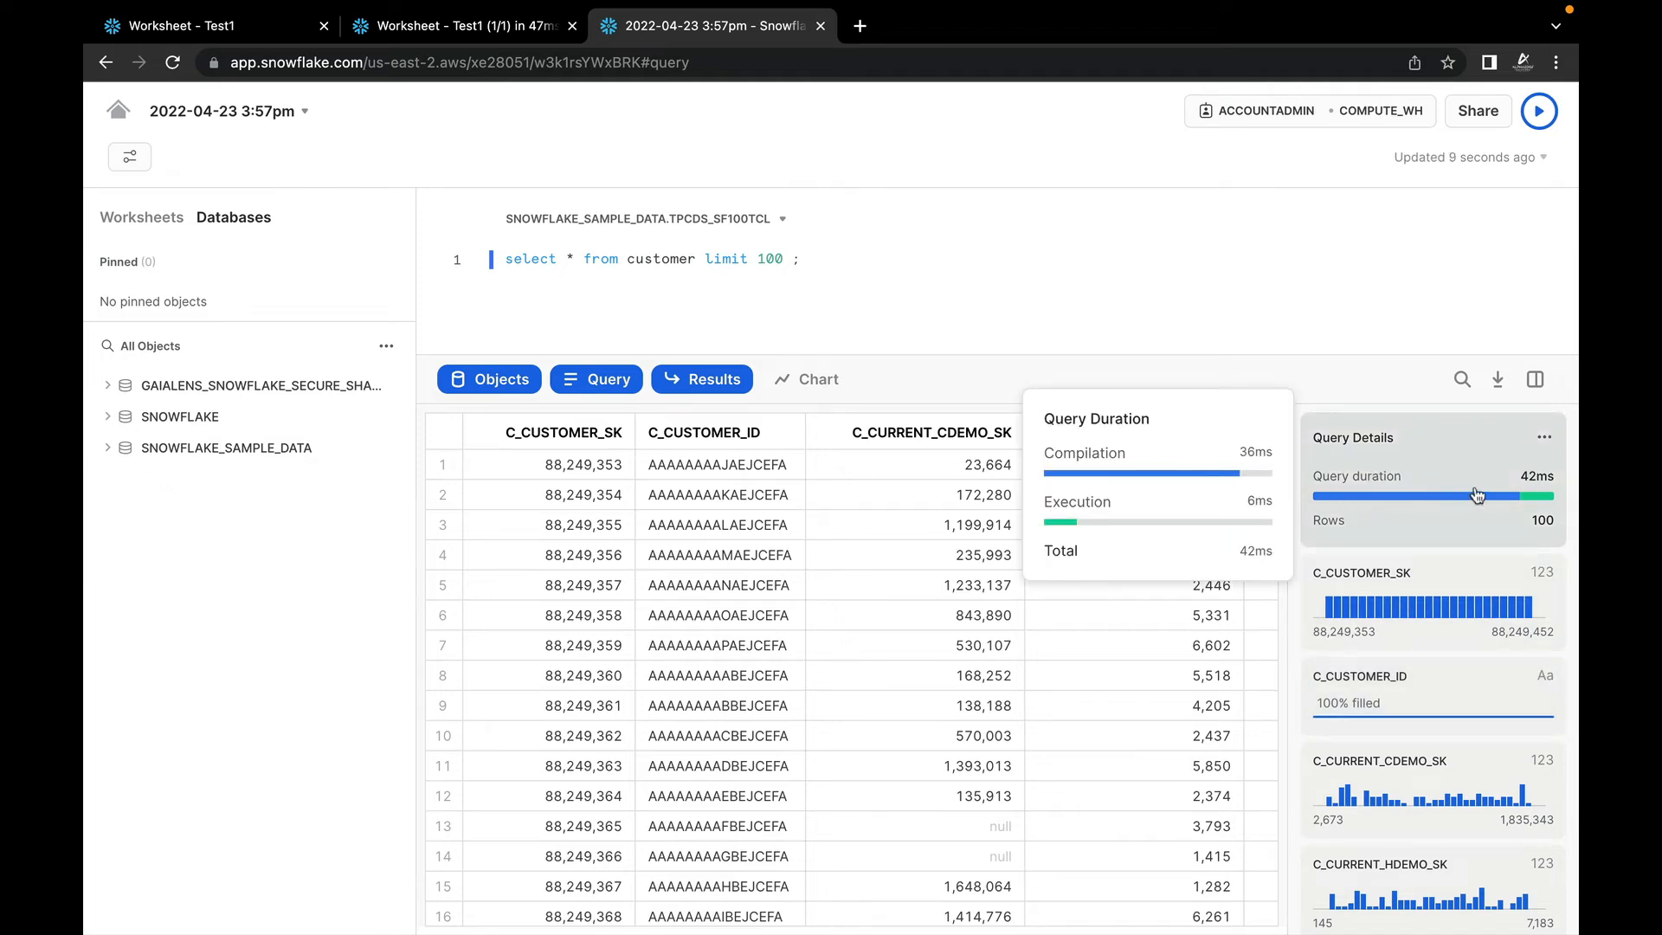
scroll(1463, 623, down, 1)
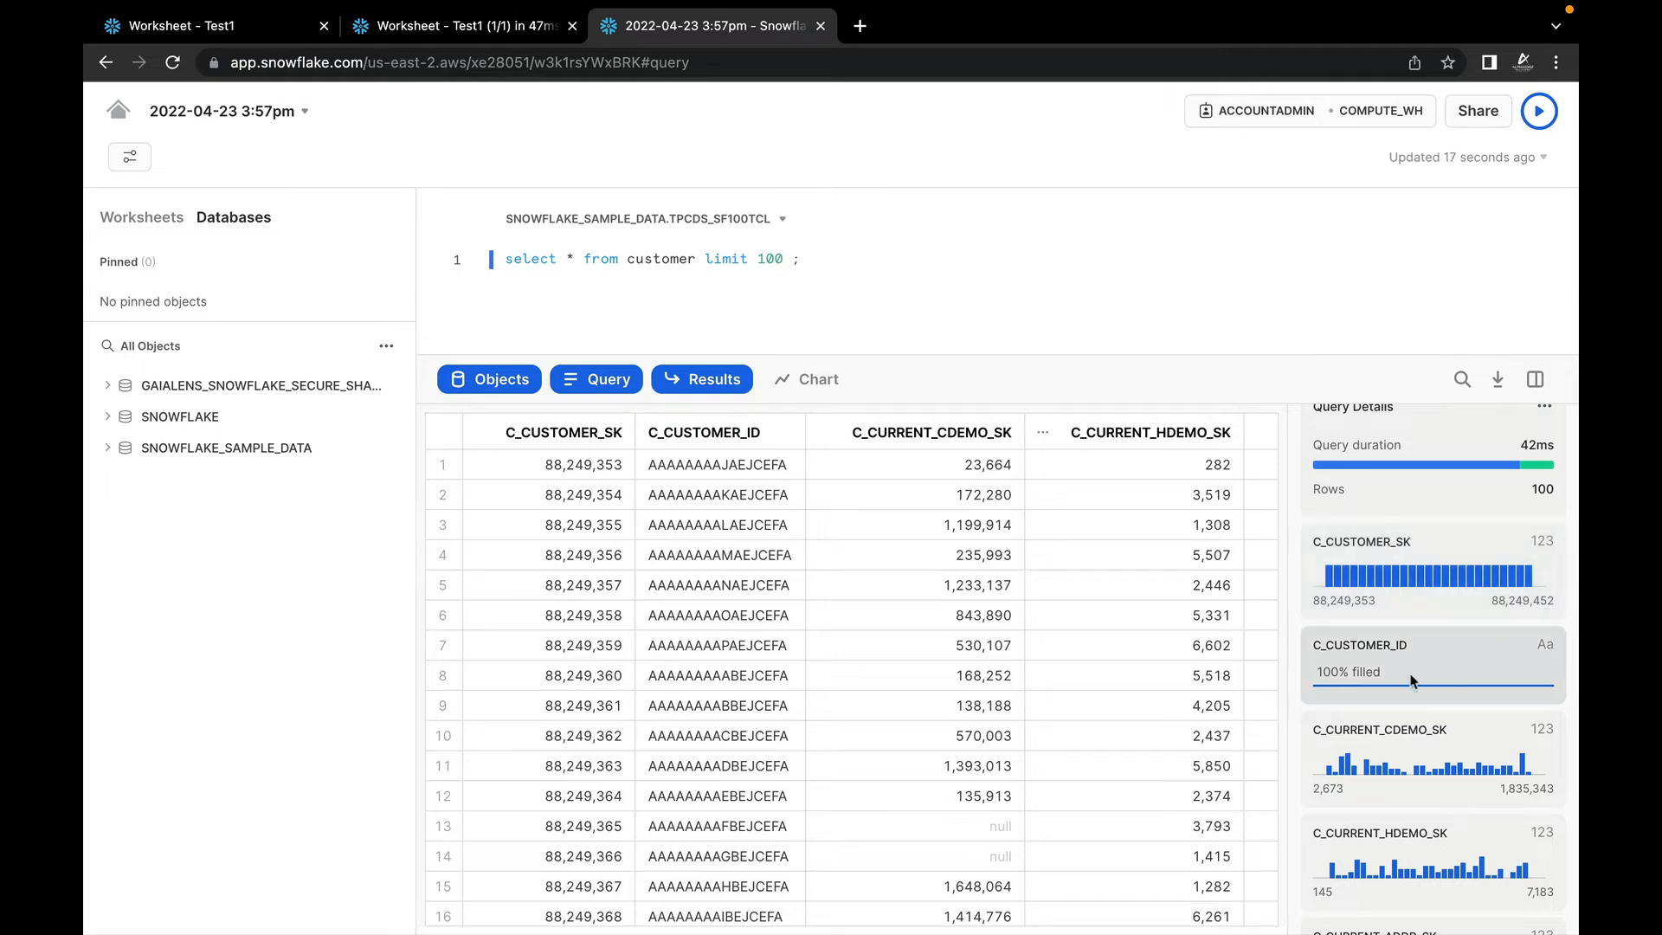
scroll(1493, 702, down, 3)
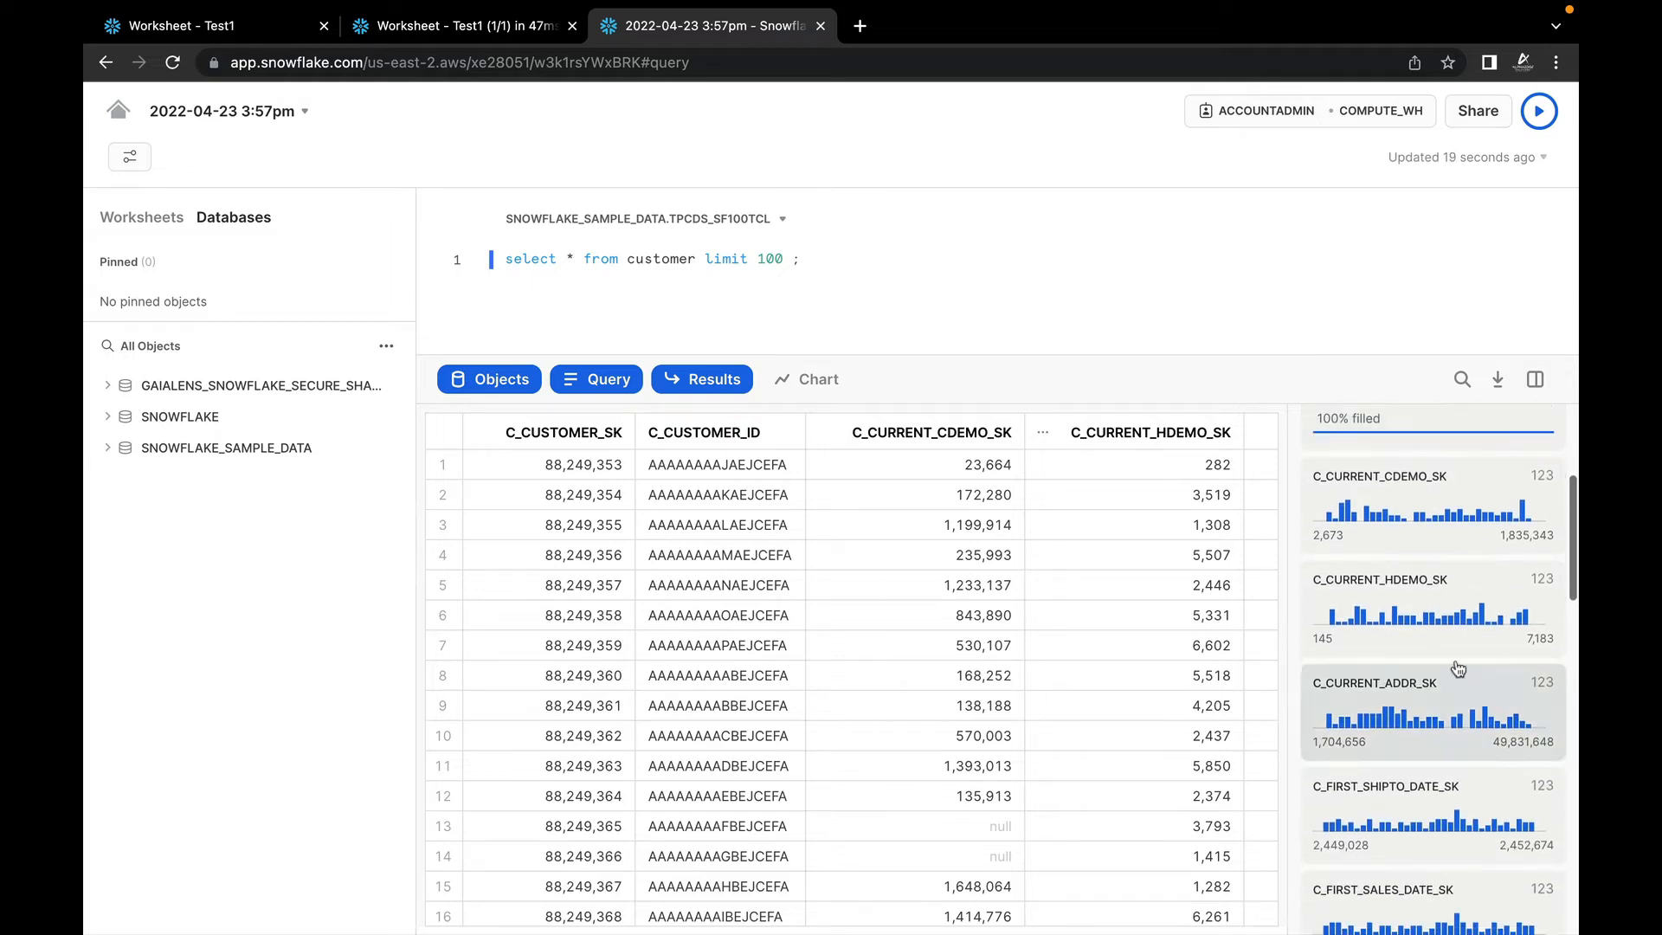
click(1392, 505)
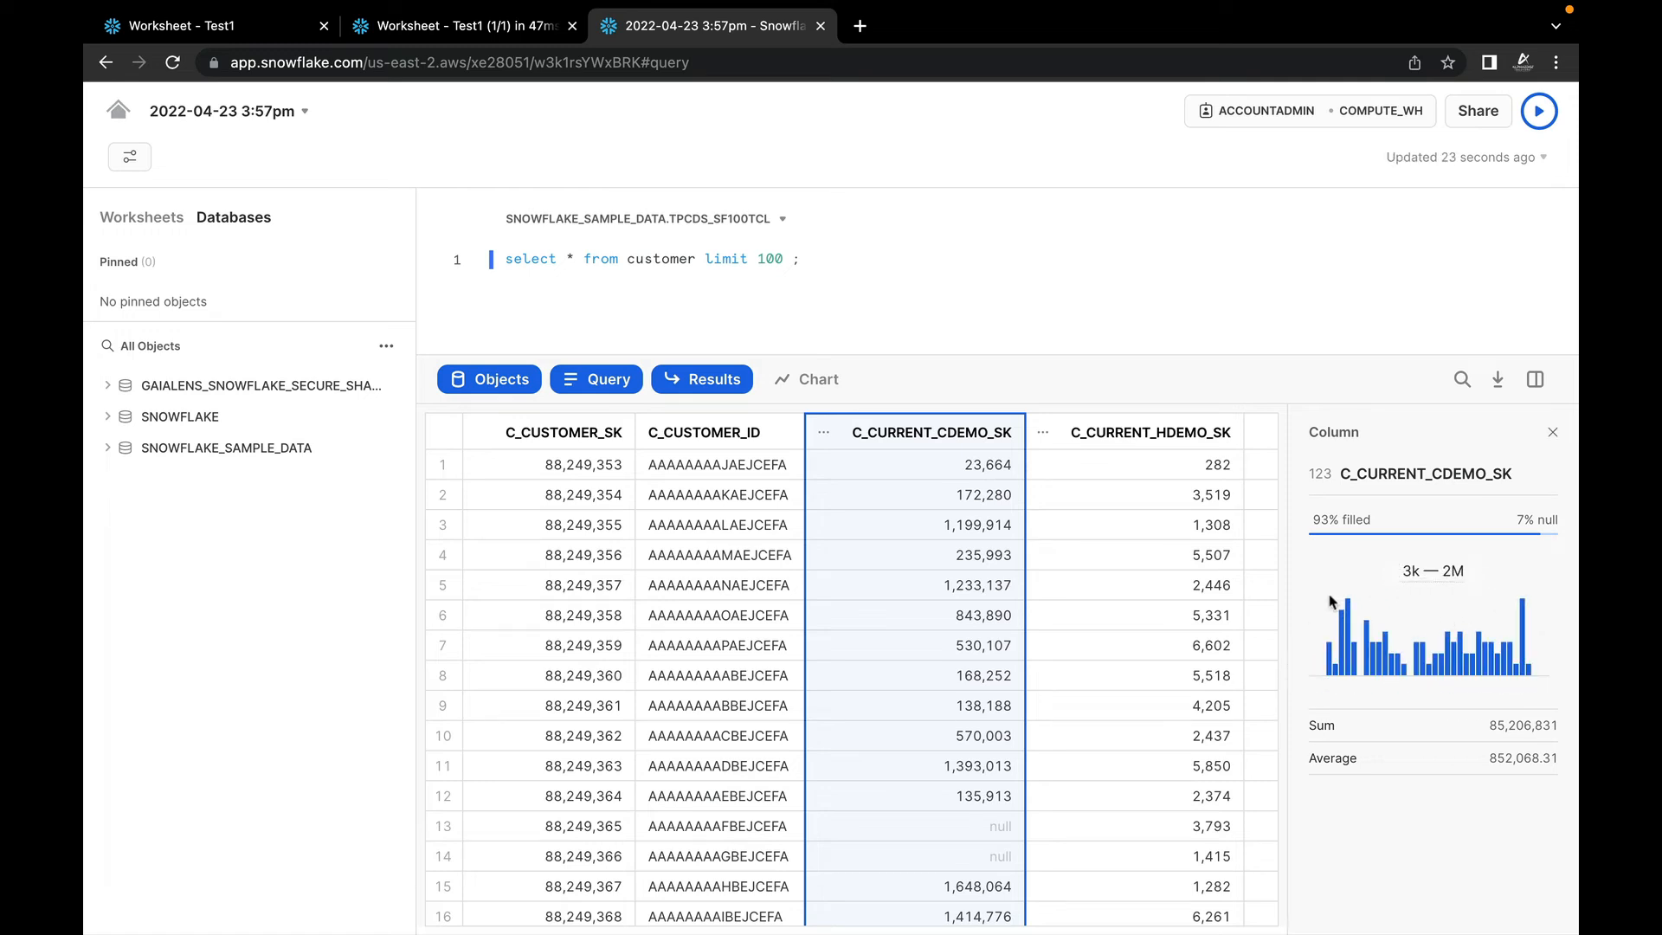
click(1557, 440)
scroll(1459, 699, down, 5)
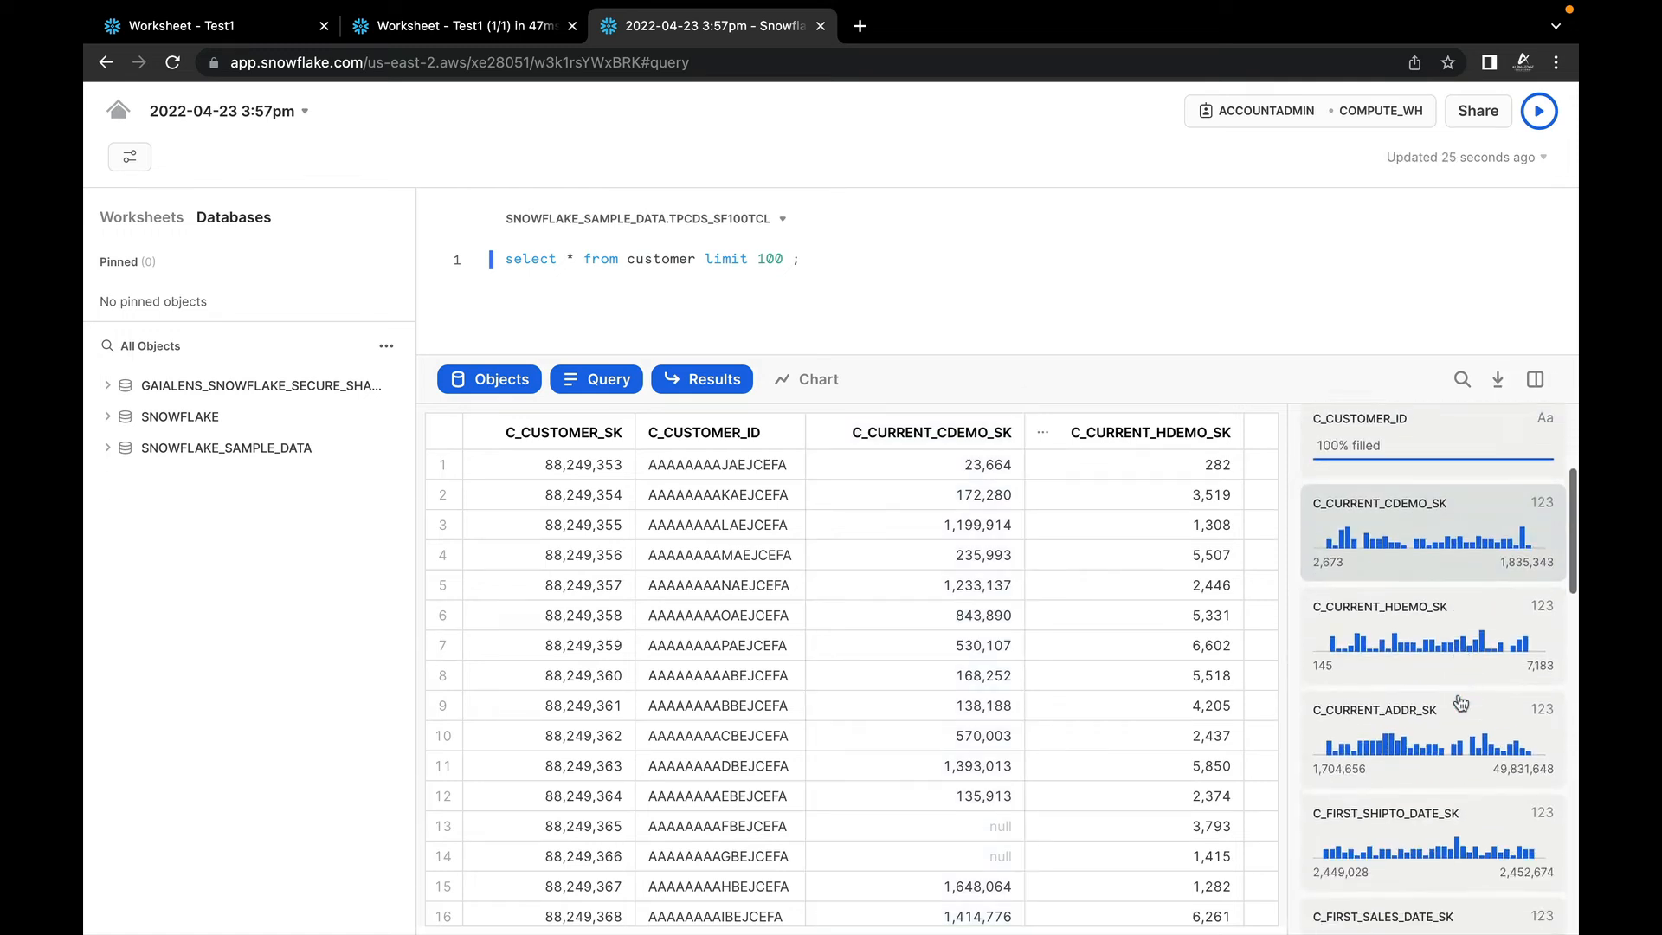
scroll(1461, 702, down, 10)
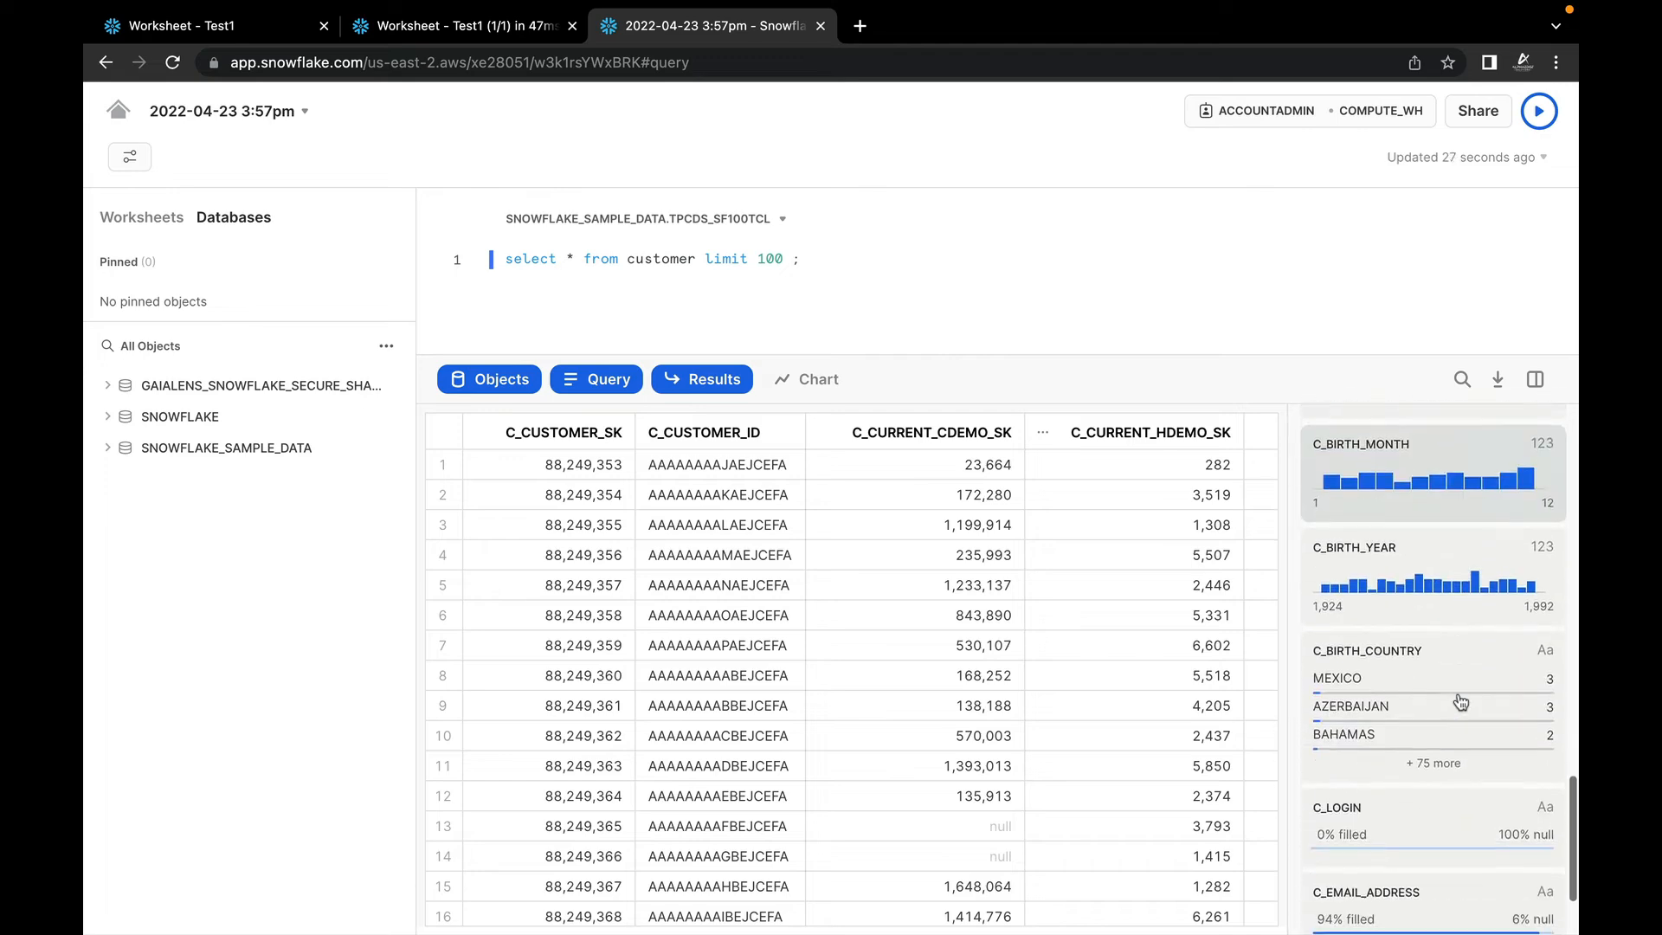
scroll(1461, 701, up, 15)
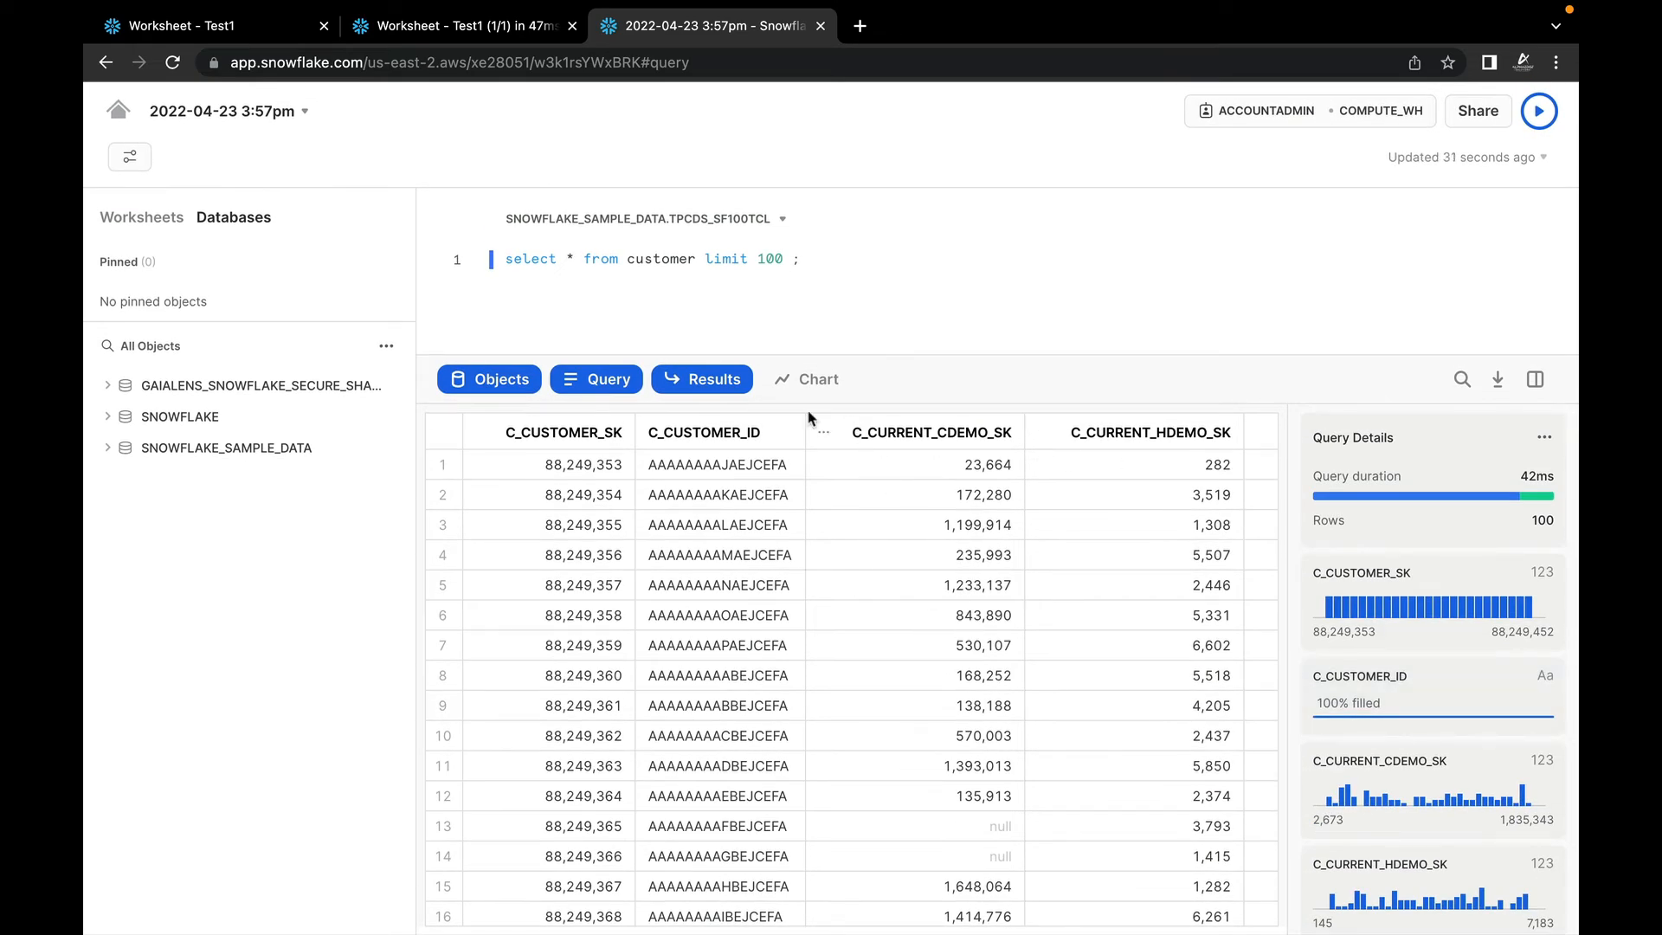
click(809, 379)
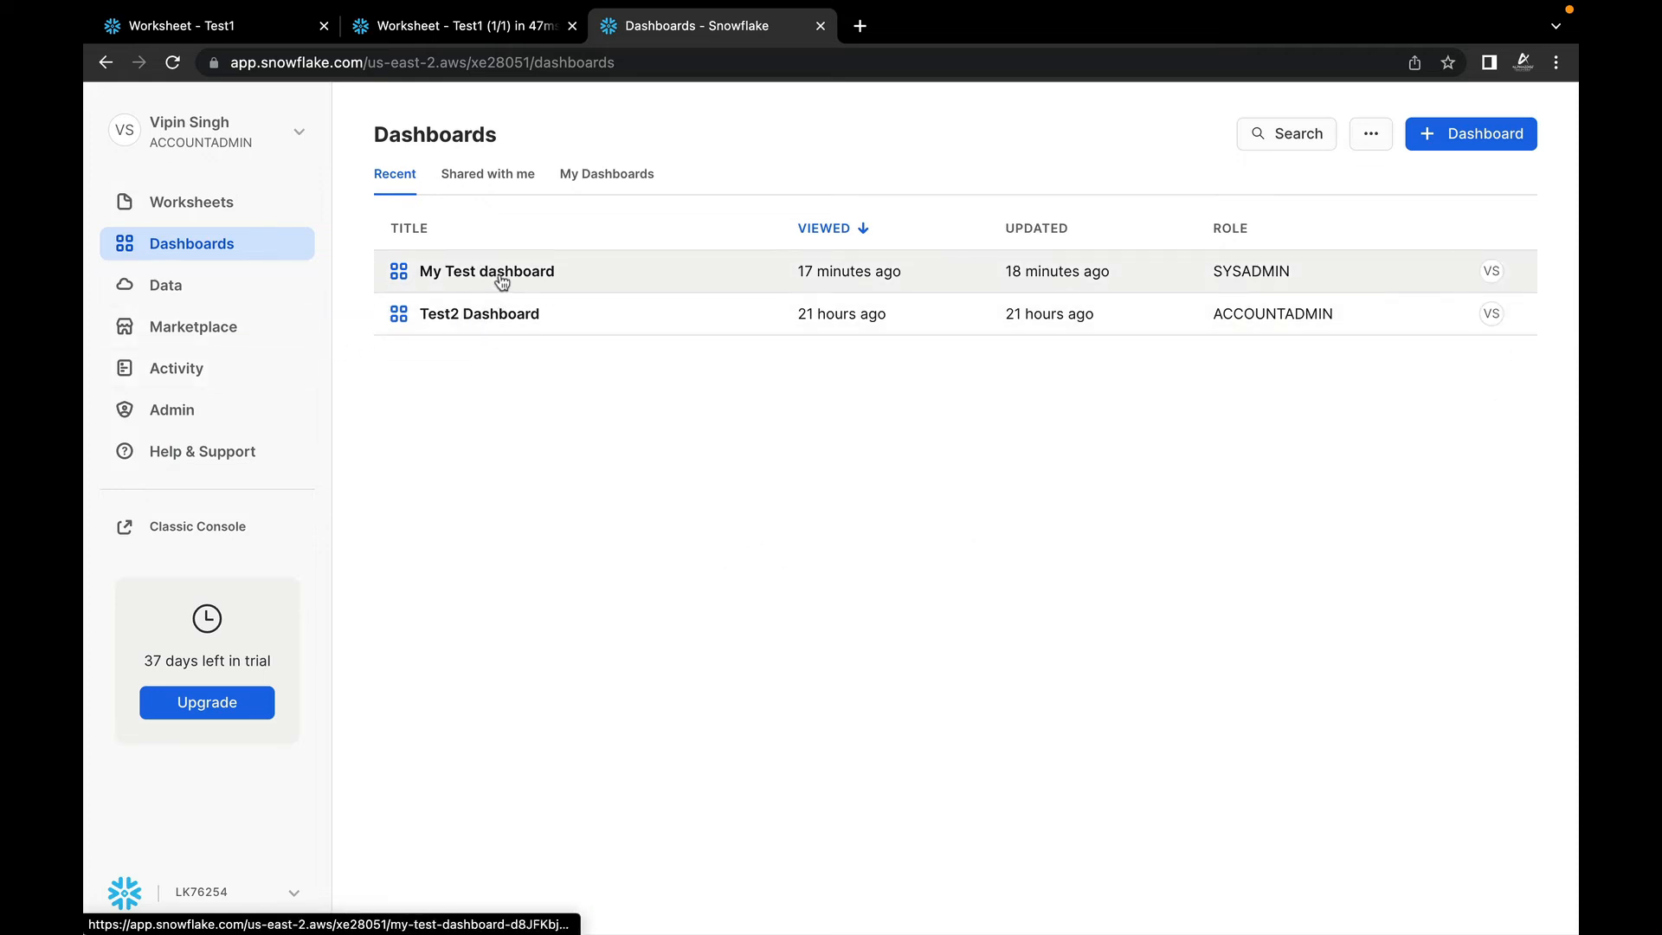
Step: Create a new dashboard named "Third dashboard"
click(1462, 135)
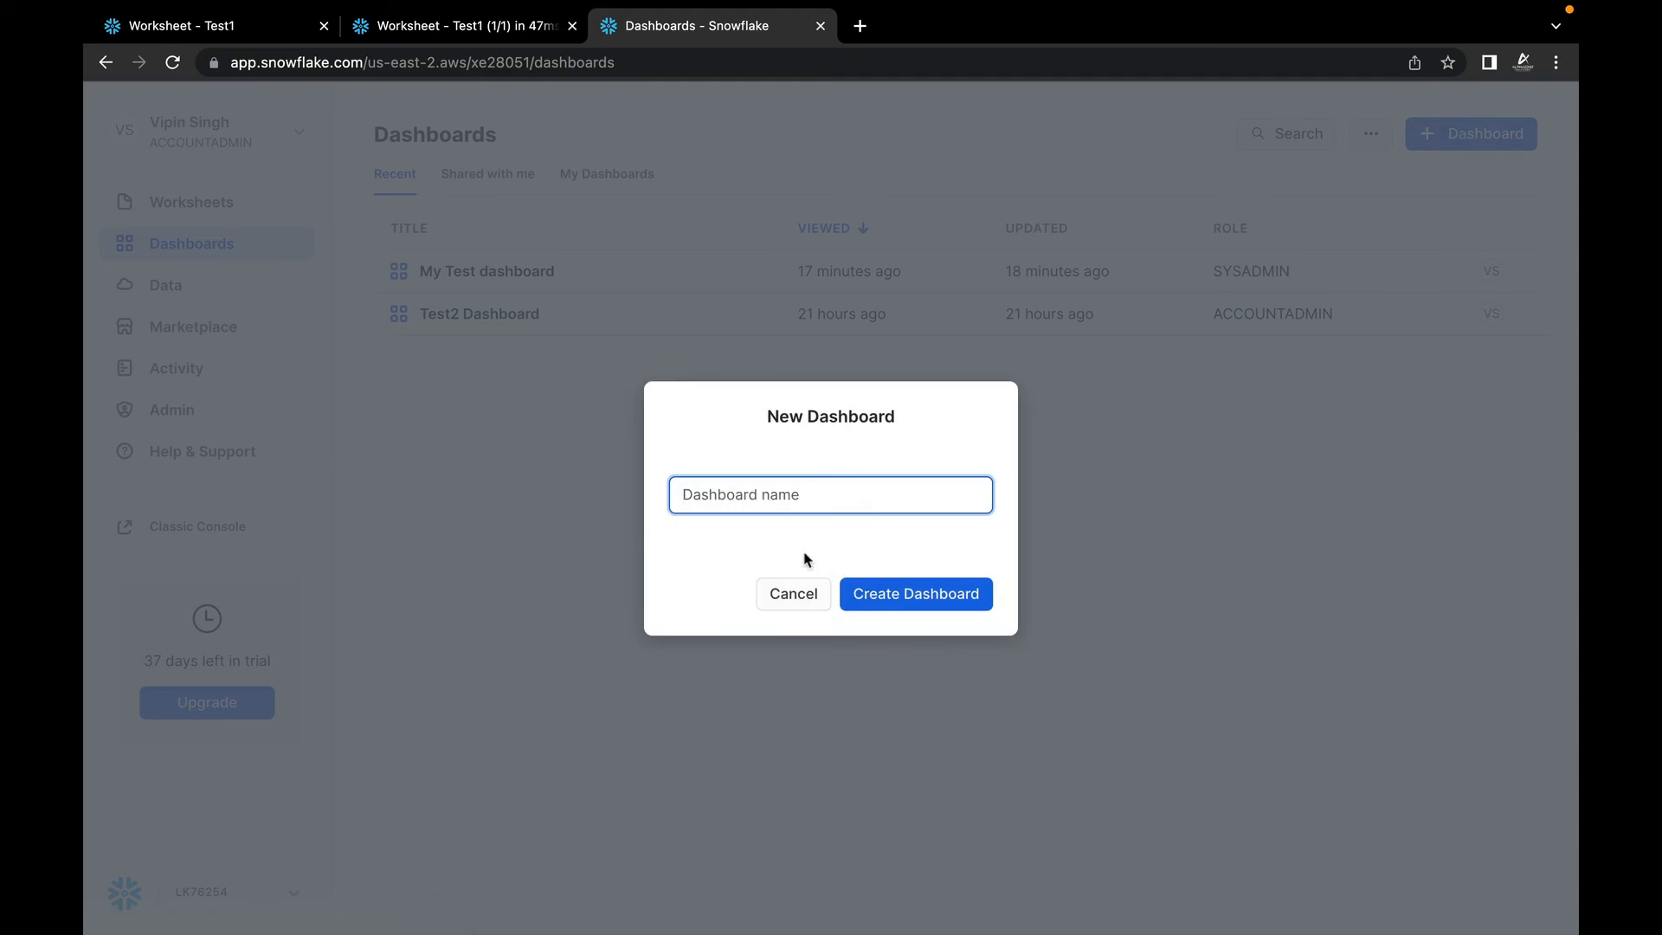
text(Third dashboard)
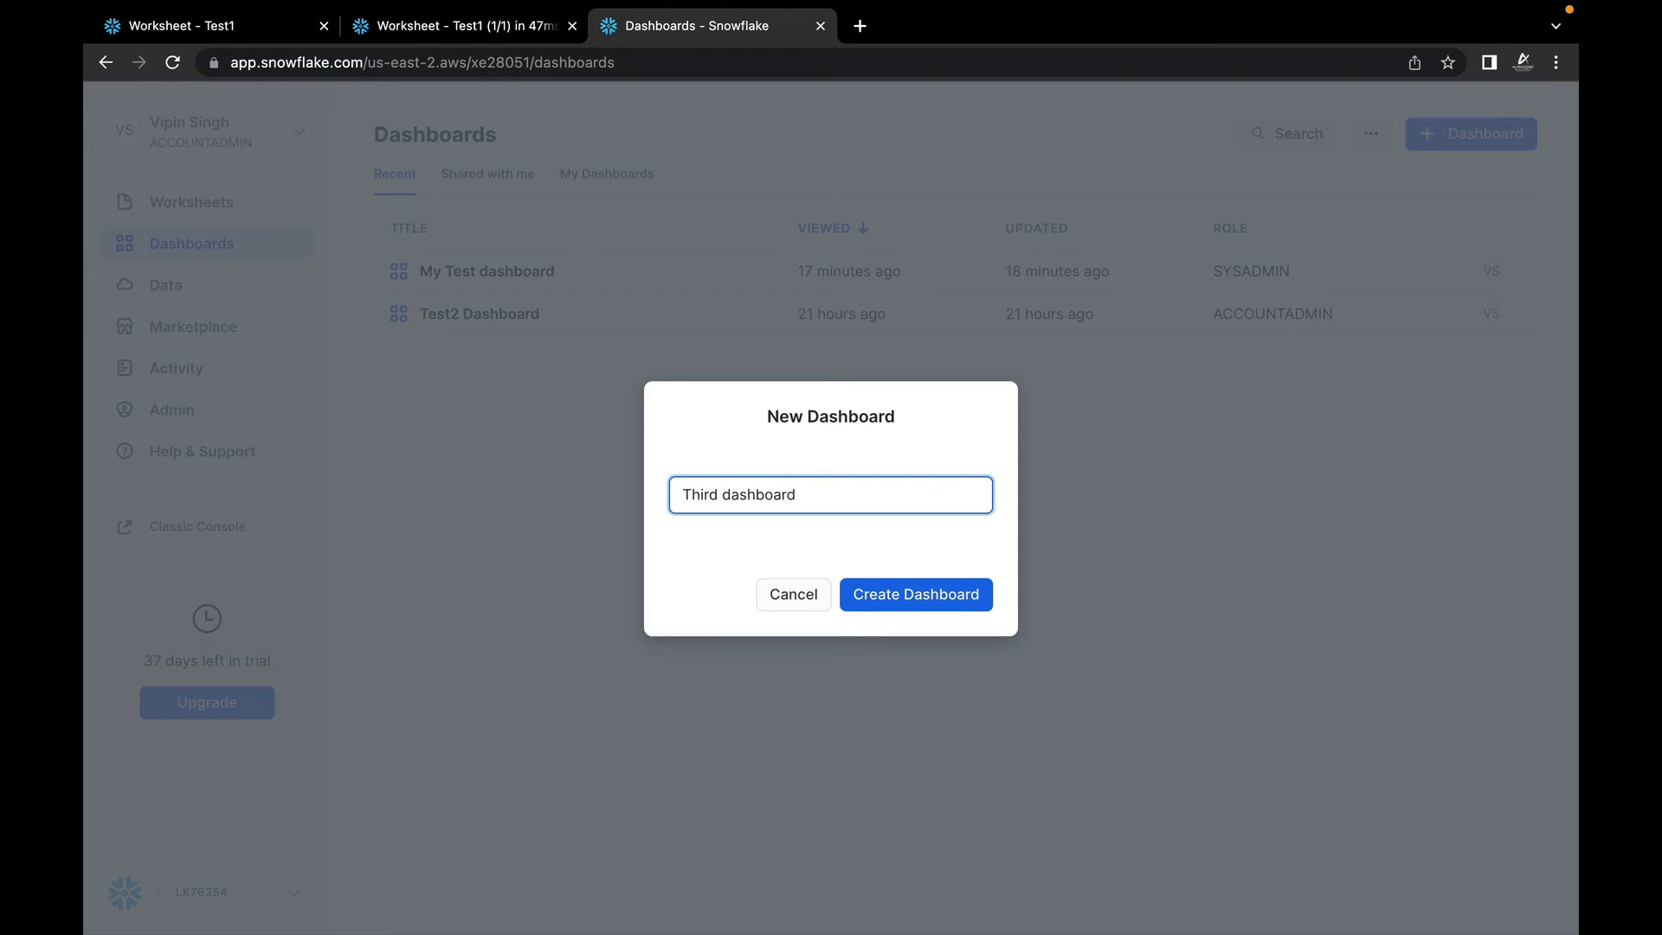
click(920, 594)
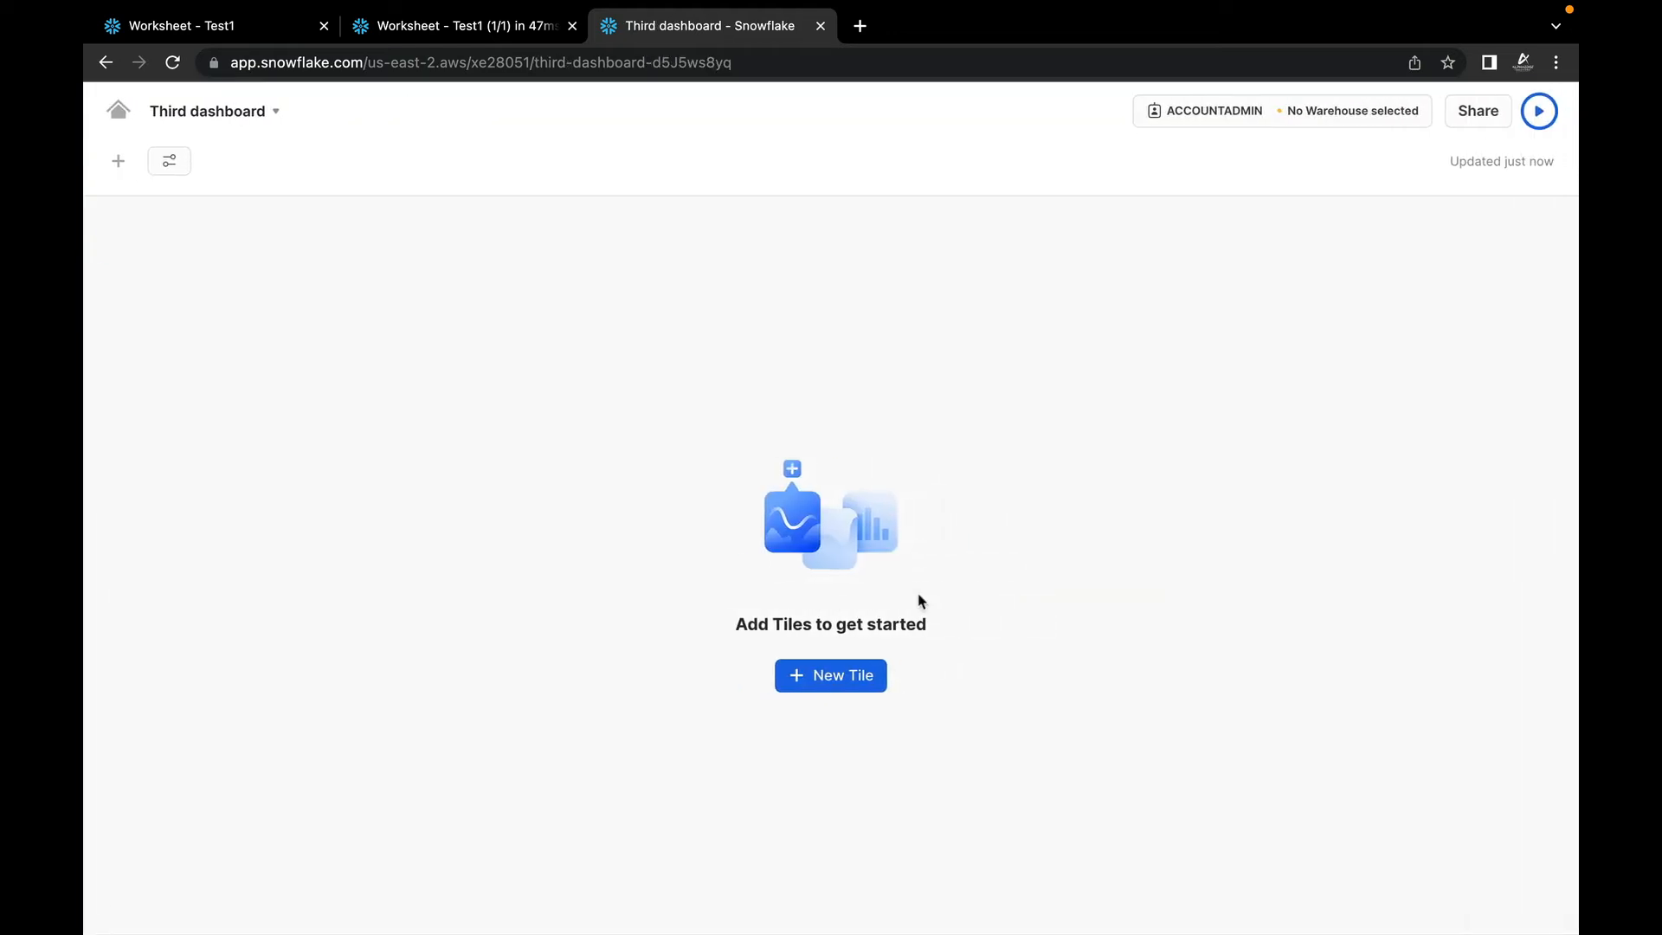
Step: Add a tile to Third dashboard from the query "select * from customer limit 1000" and show its results as a chart
click(836, 687)
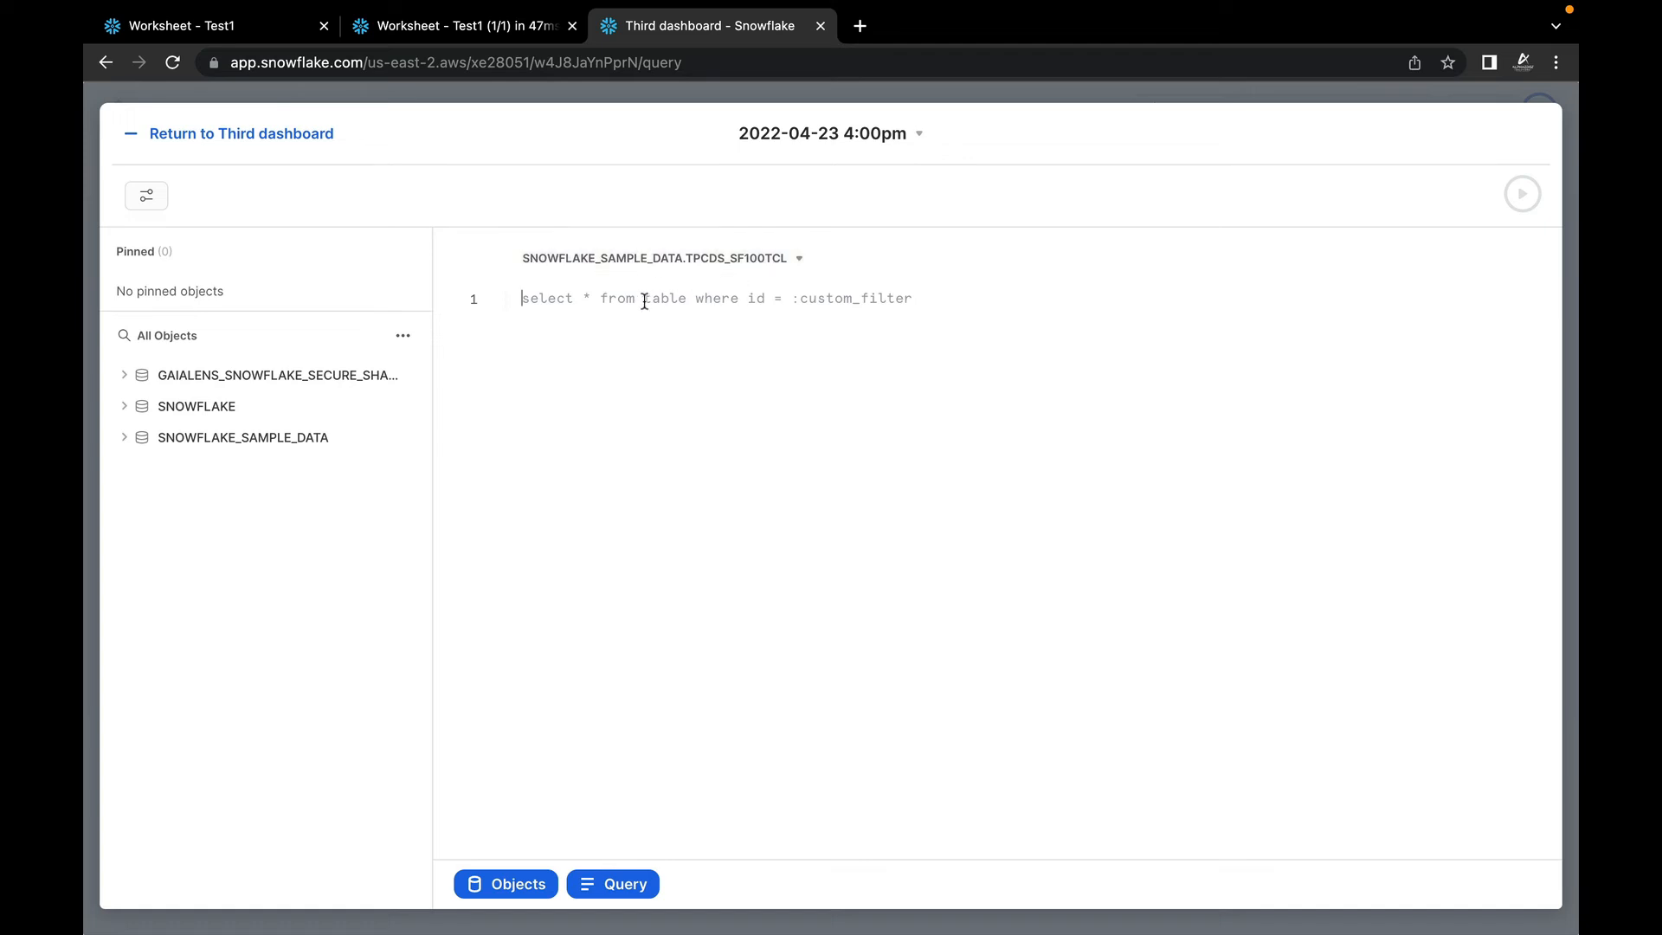
text(select )
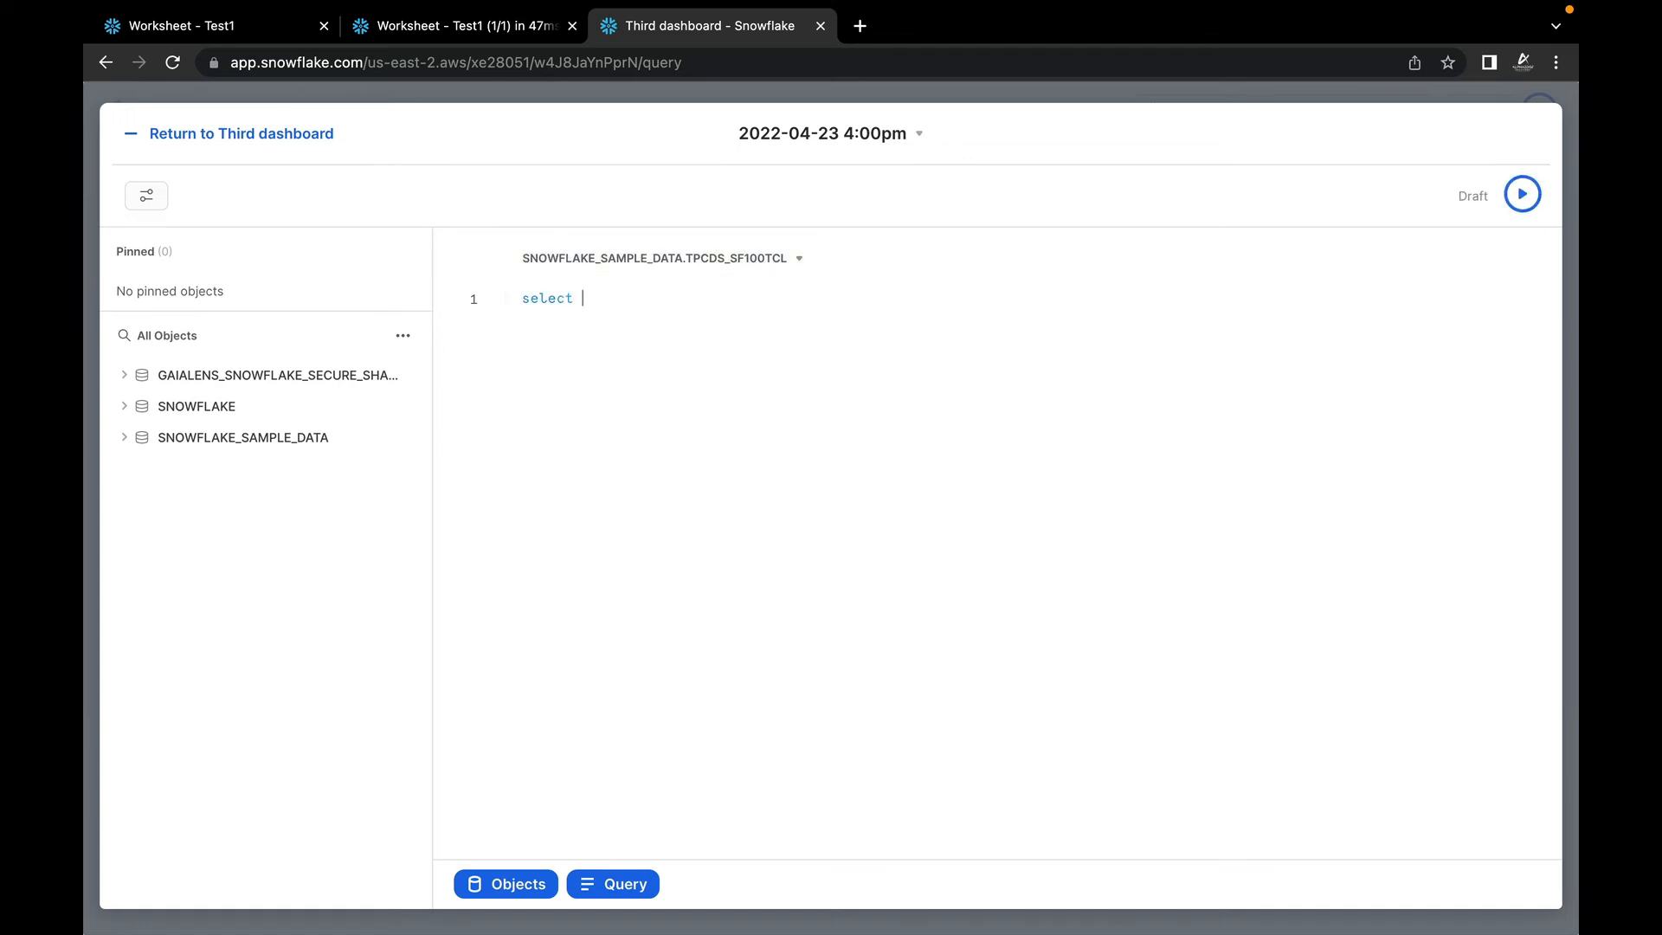
text(* from cus)
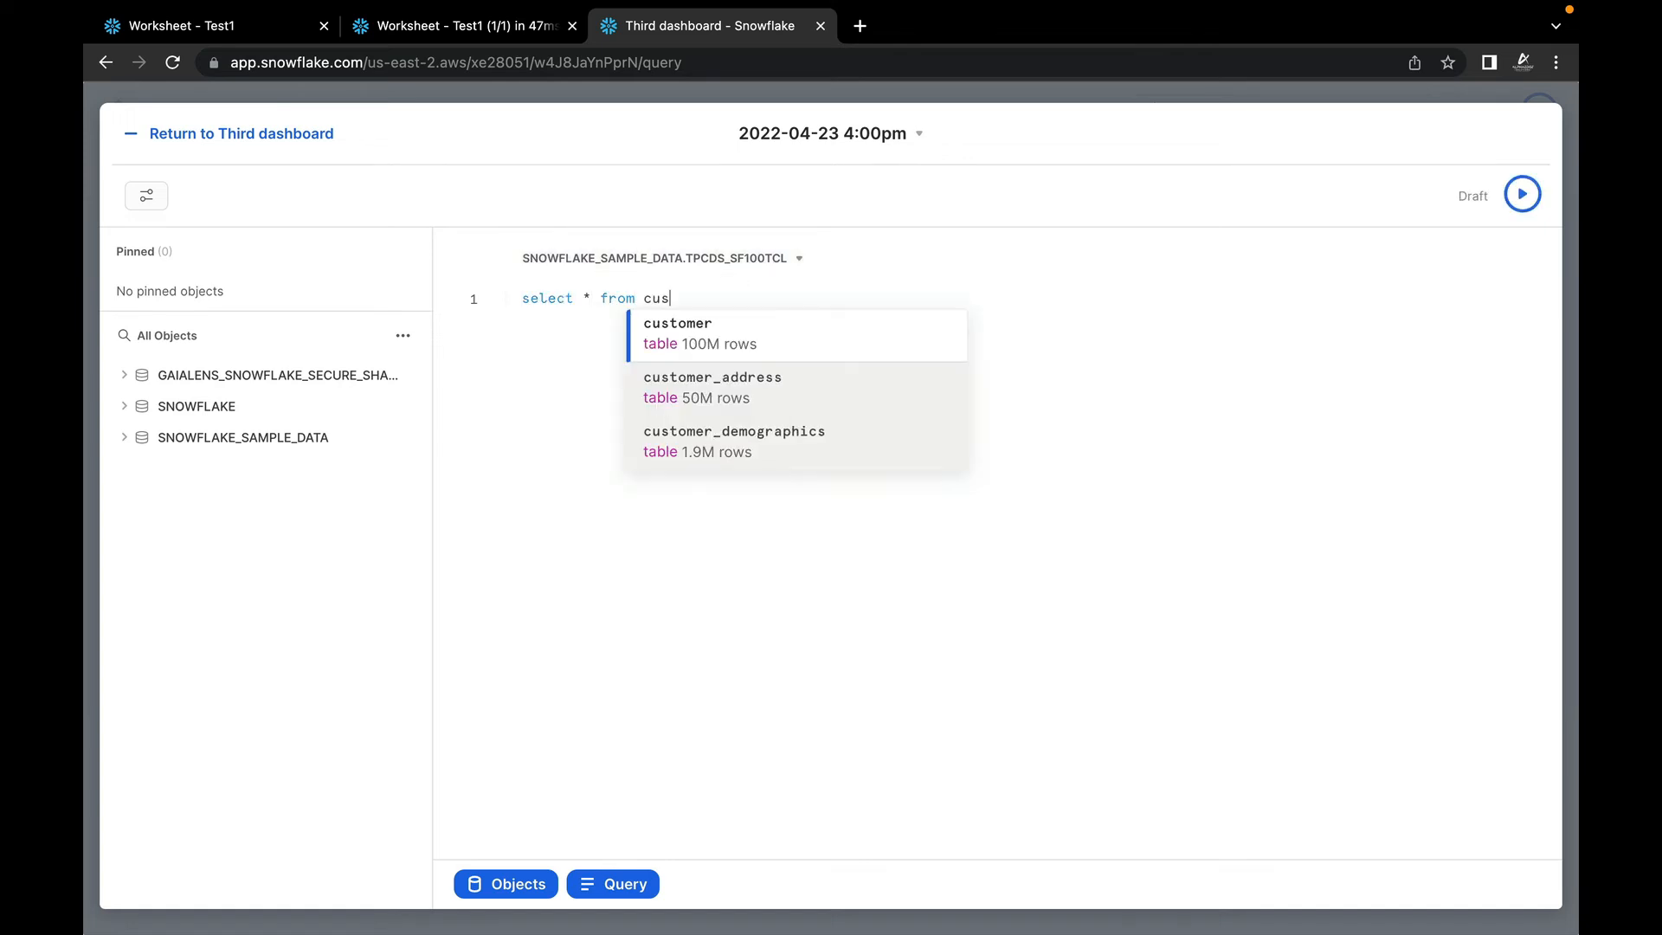
text(tomer limit 1000)
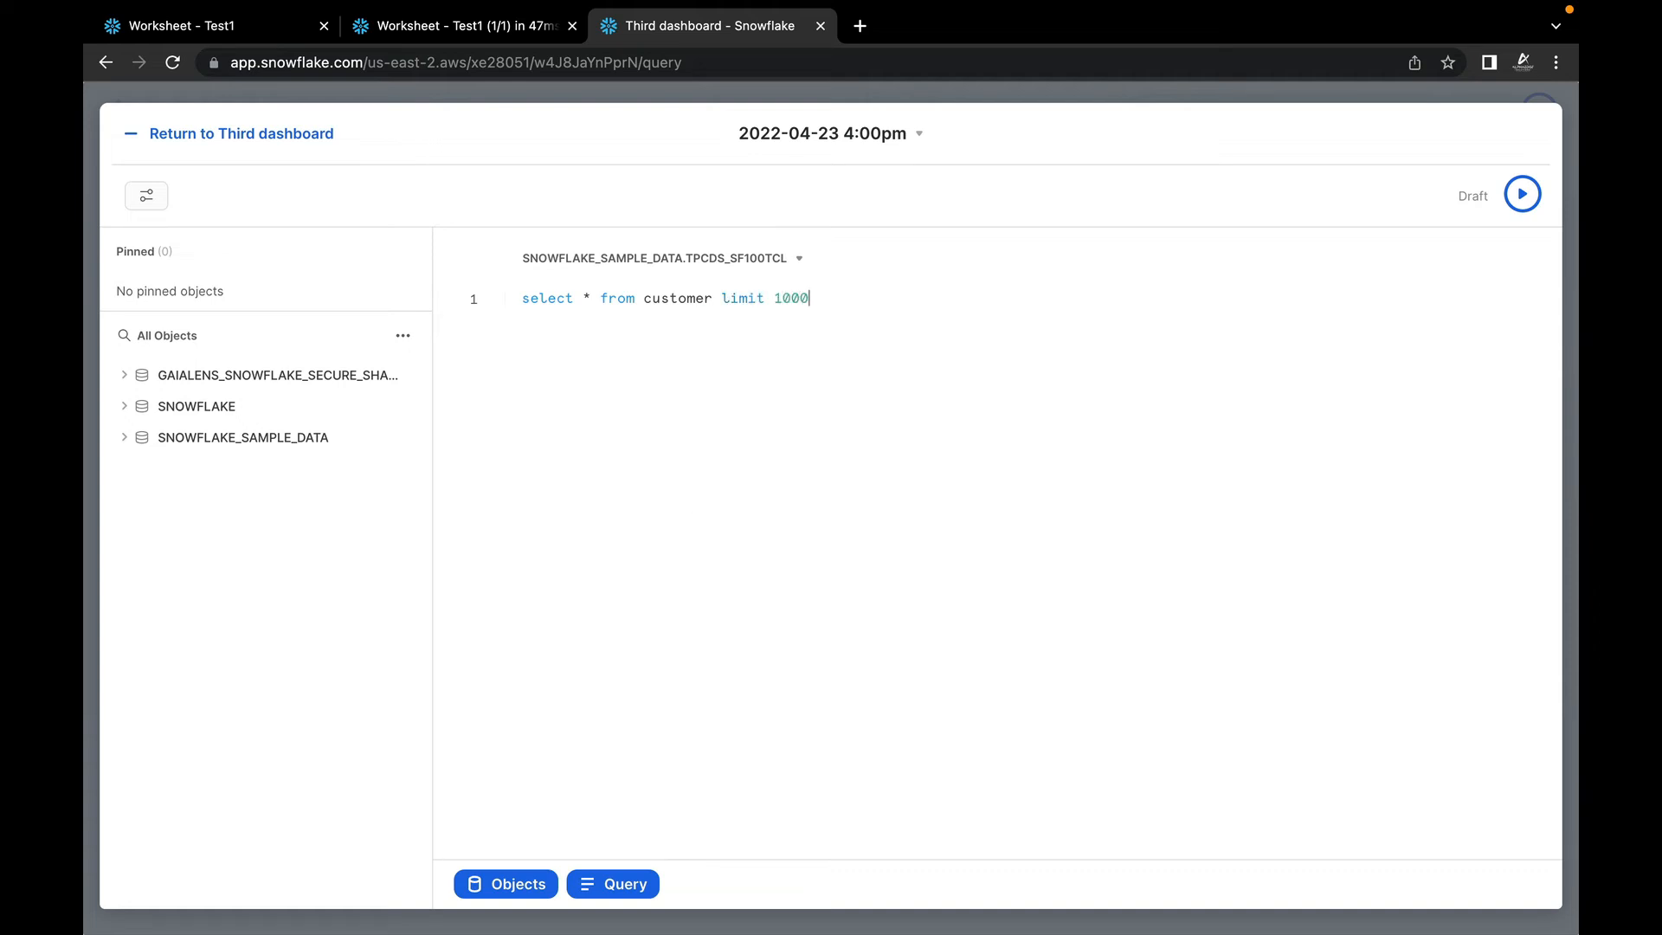
click(1523, 194)
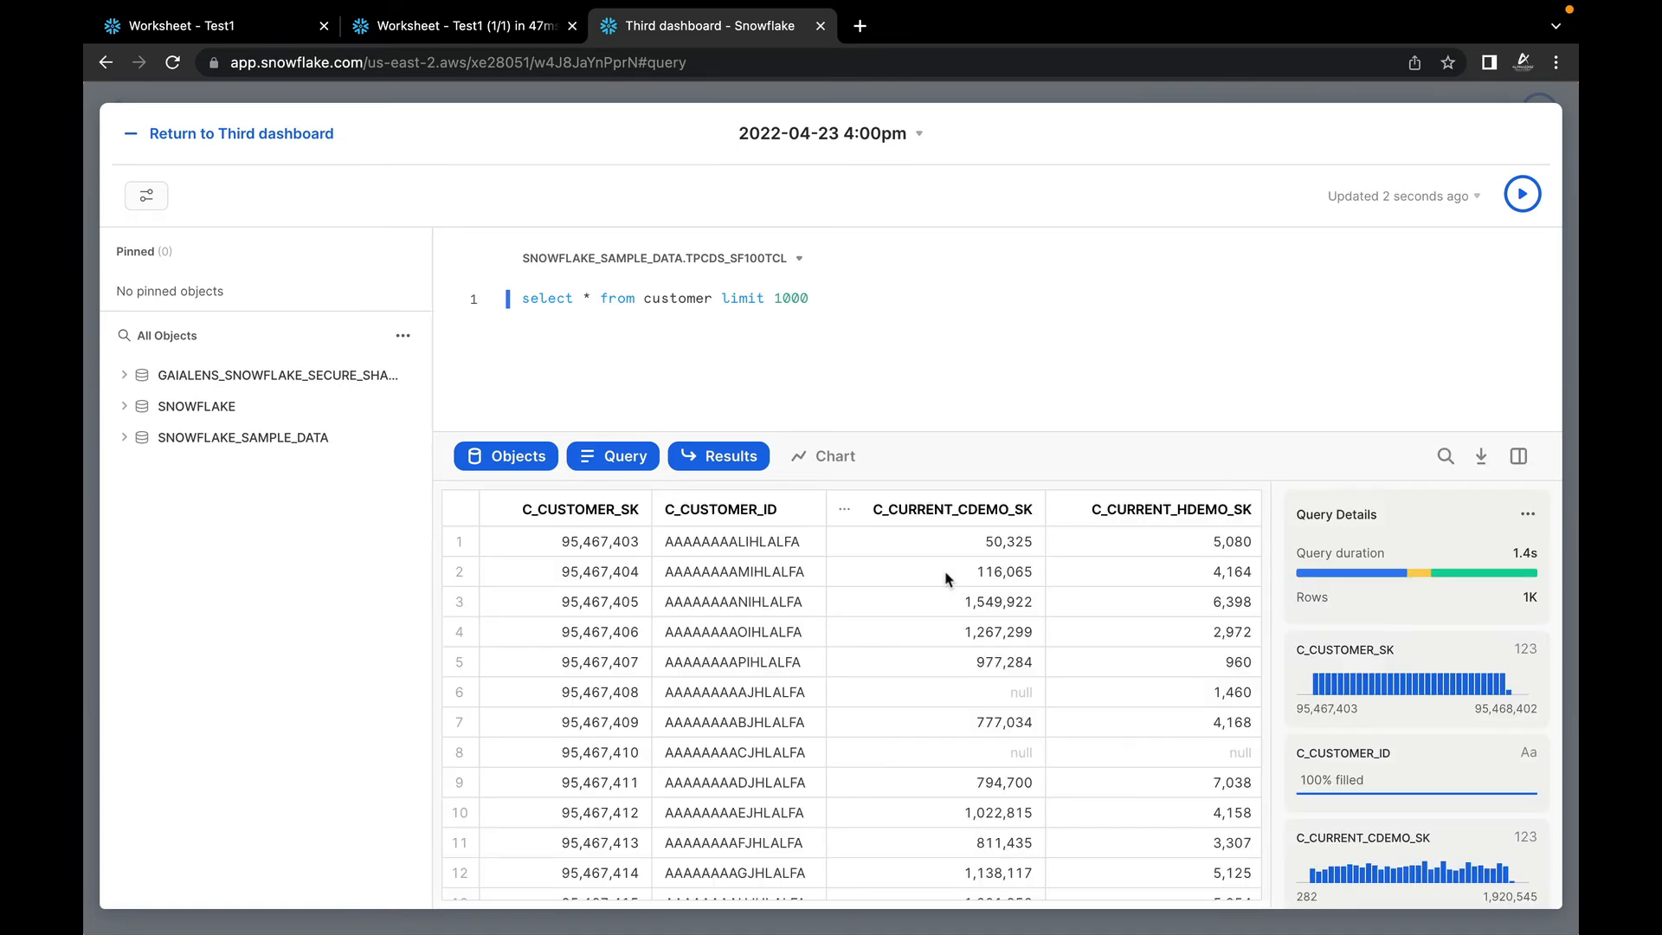
click(841, 470)
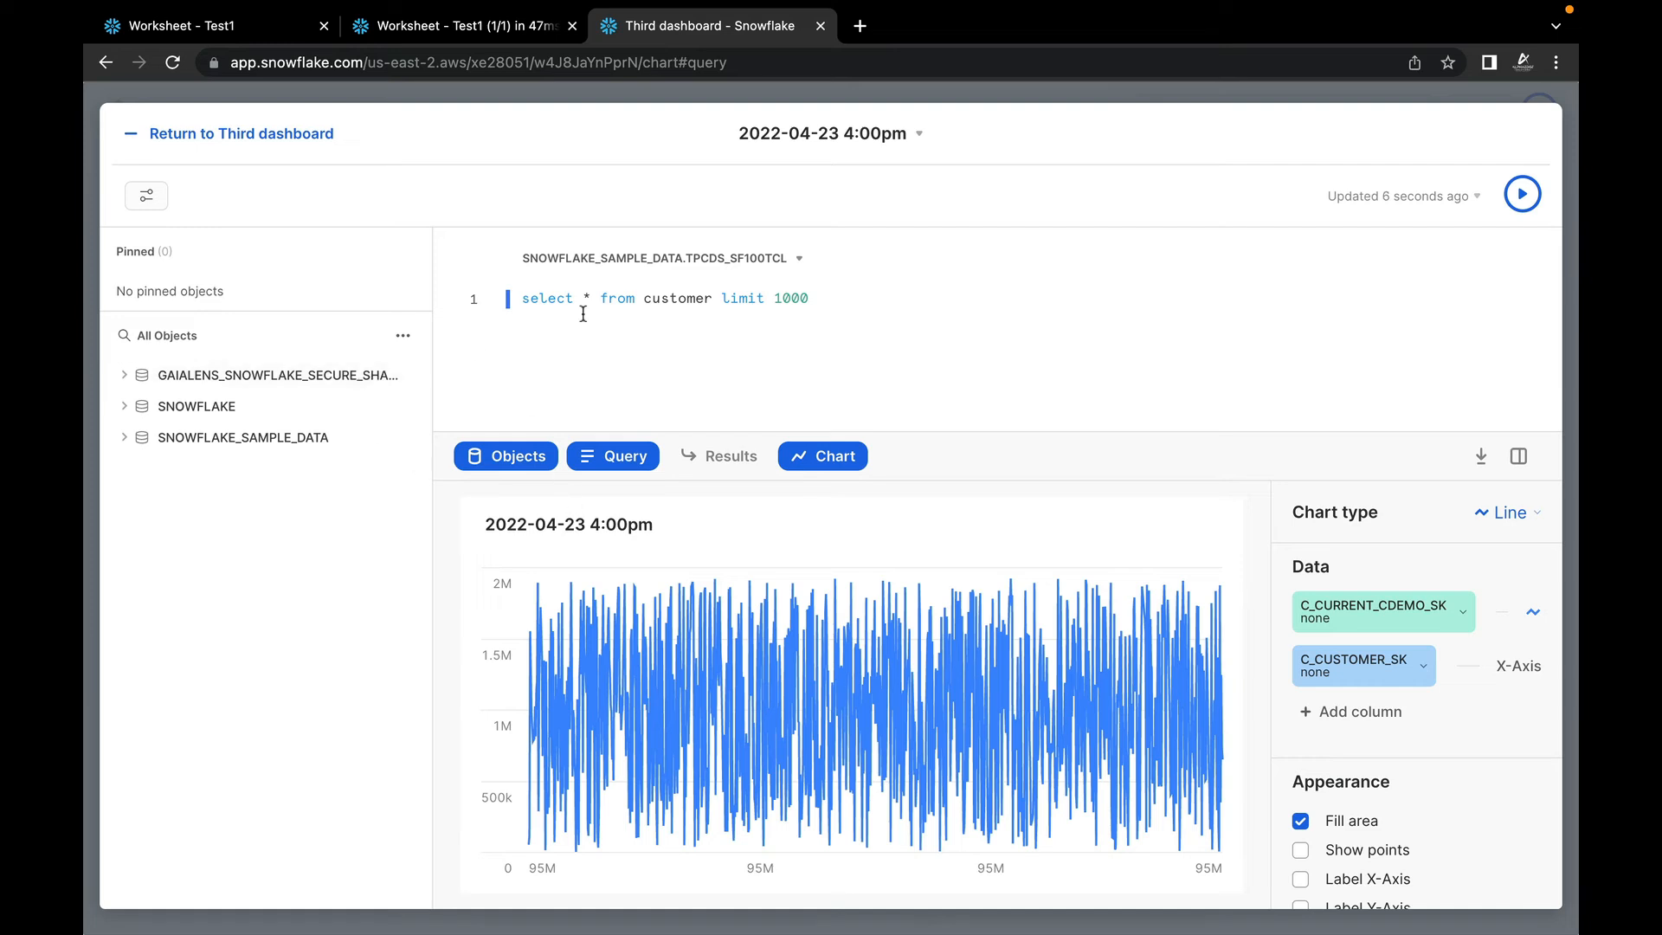
click(236, 136)
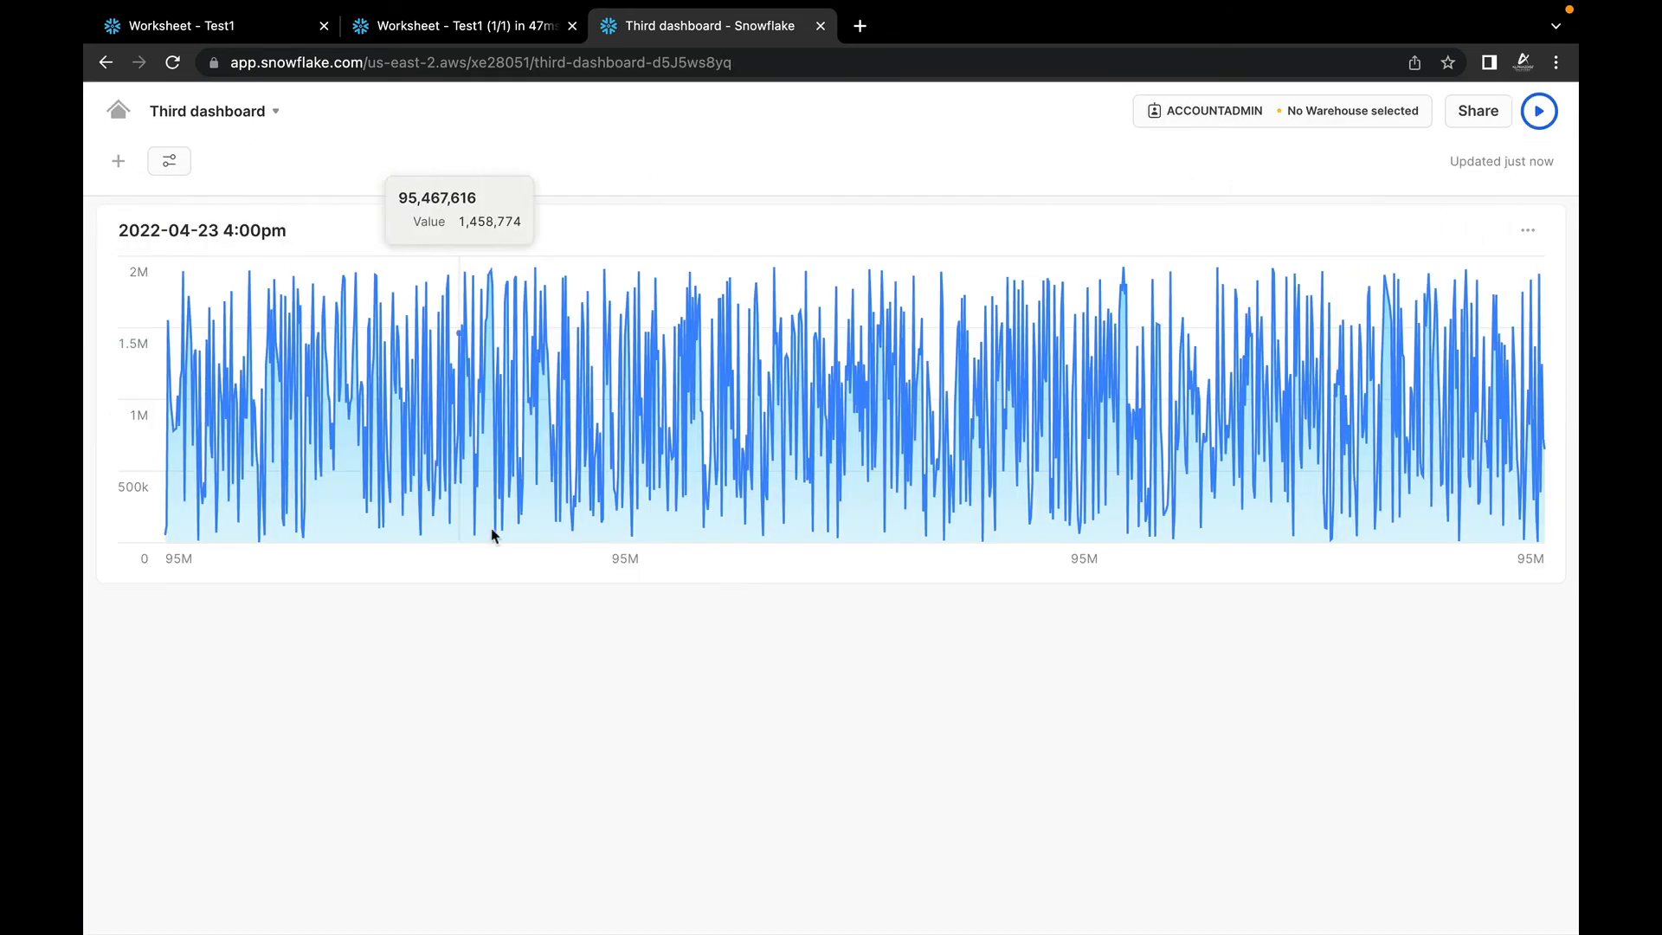
Step: View the chart of the 2022-04-23 4:00pm tile in detail and return to Third dashboard
click(1528, 231)
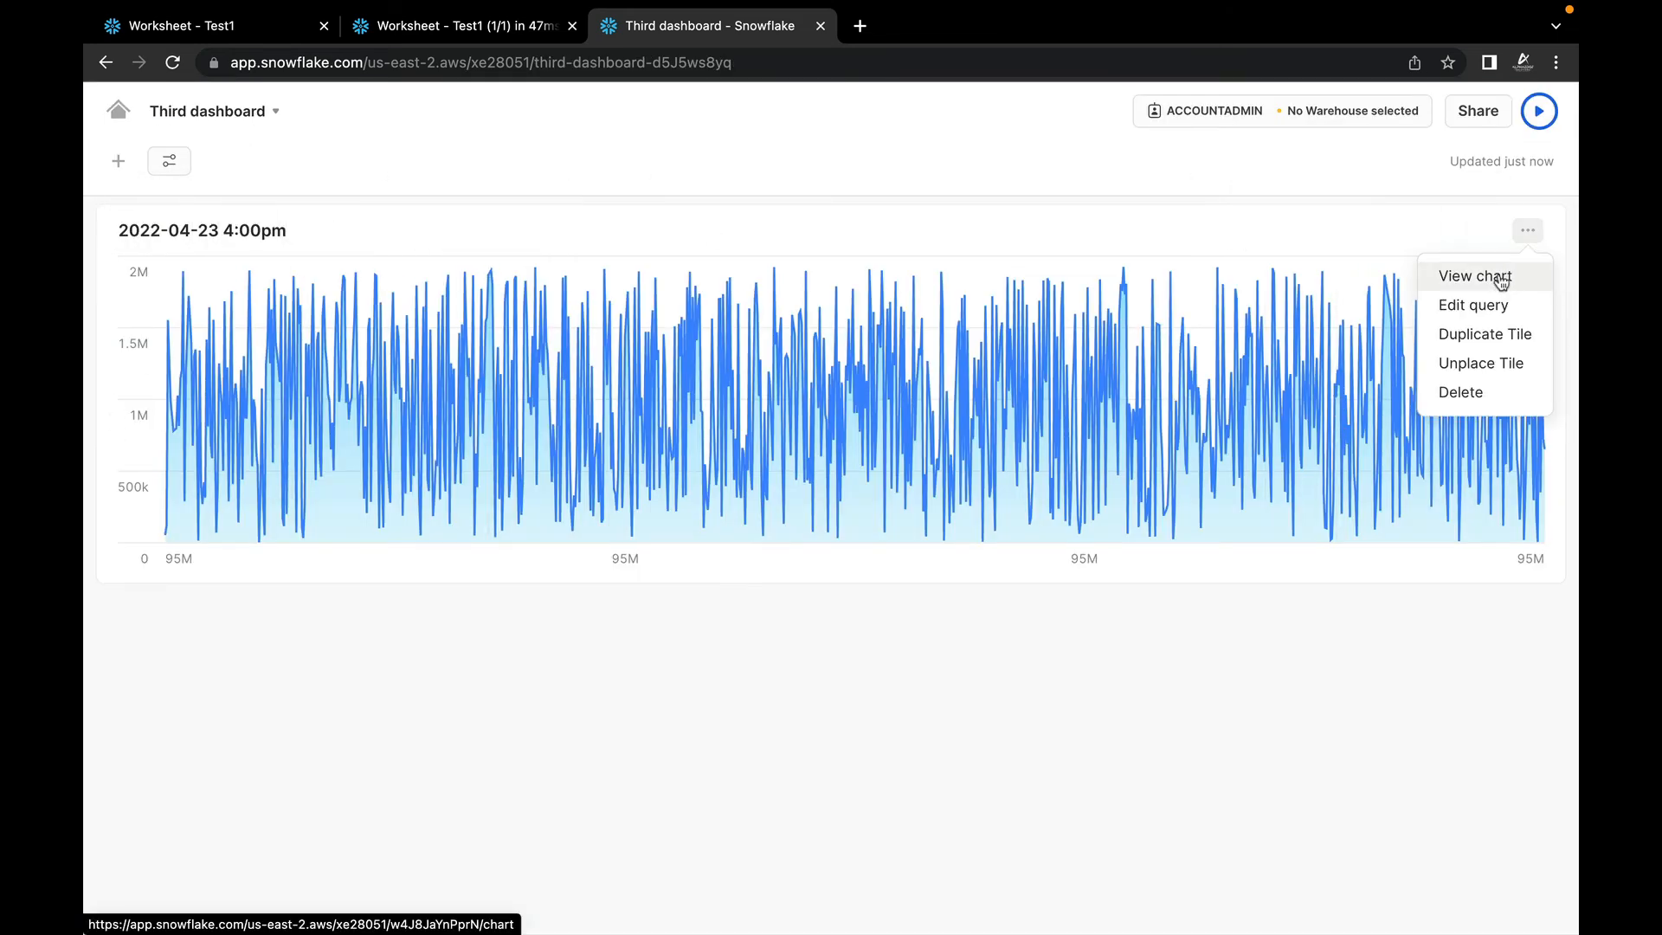
click(1489, 286)
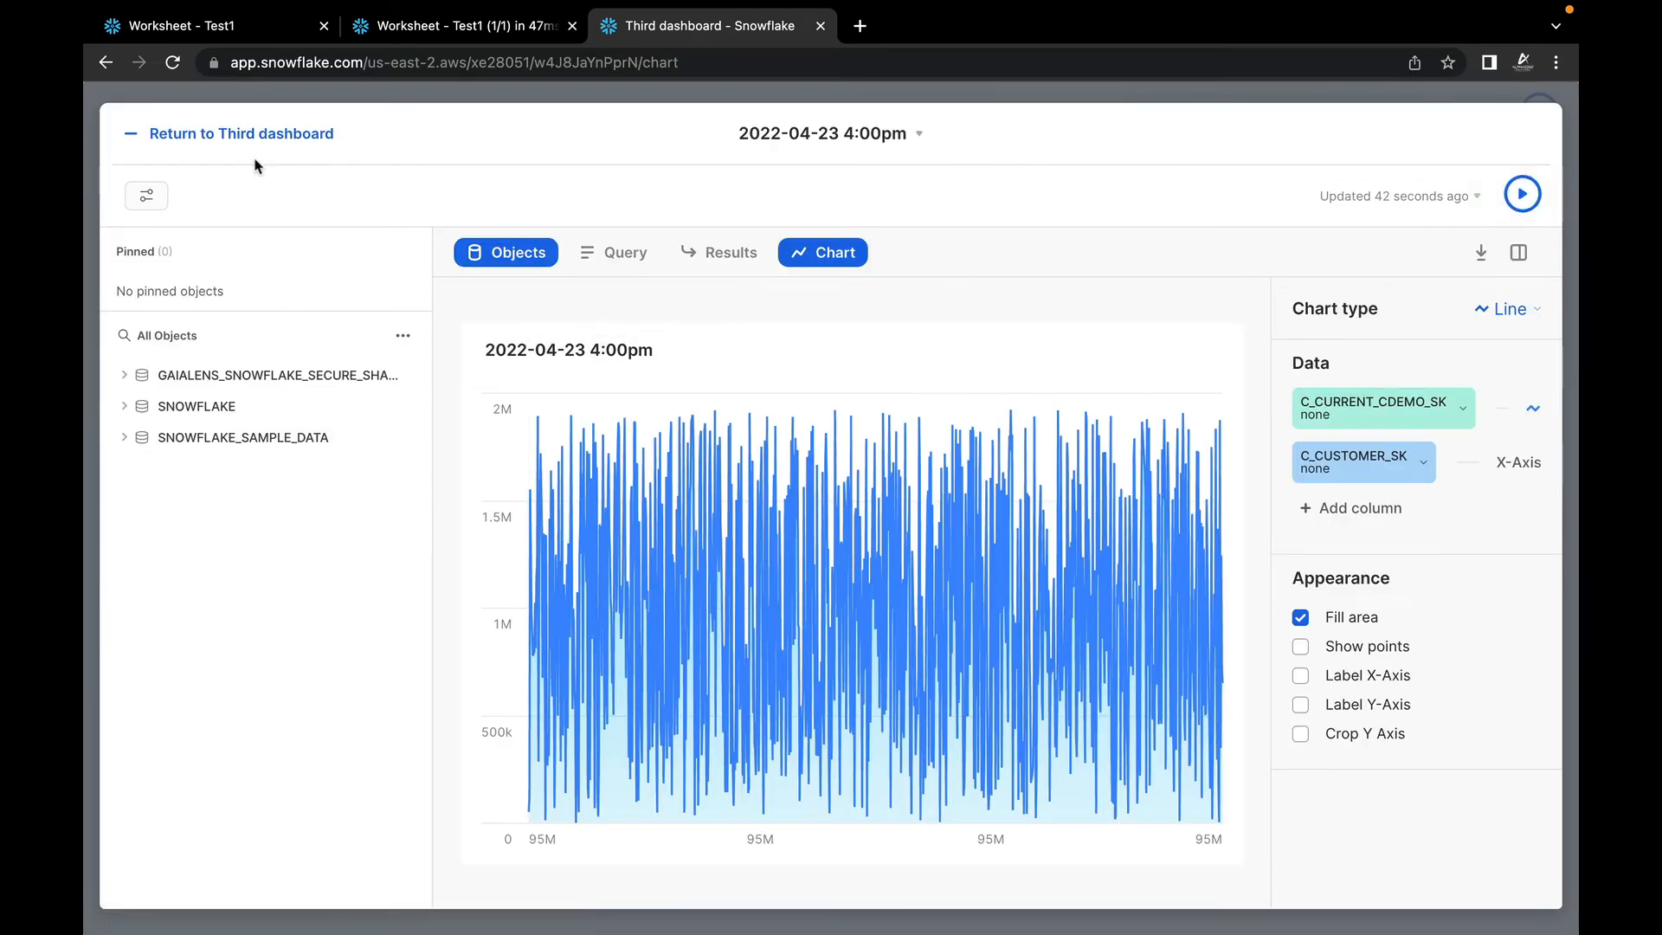
click(187, 136)
Step: Change the chart tile's query to "select * from customer limit 500", run it, show the chart and return to Third dashboard
click(1528, 234)
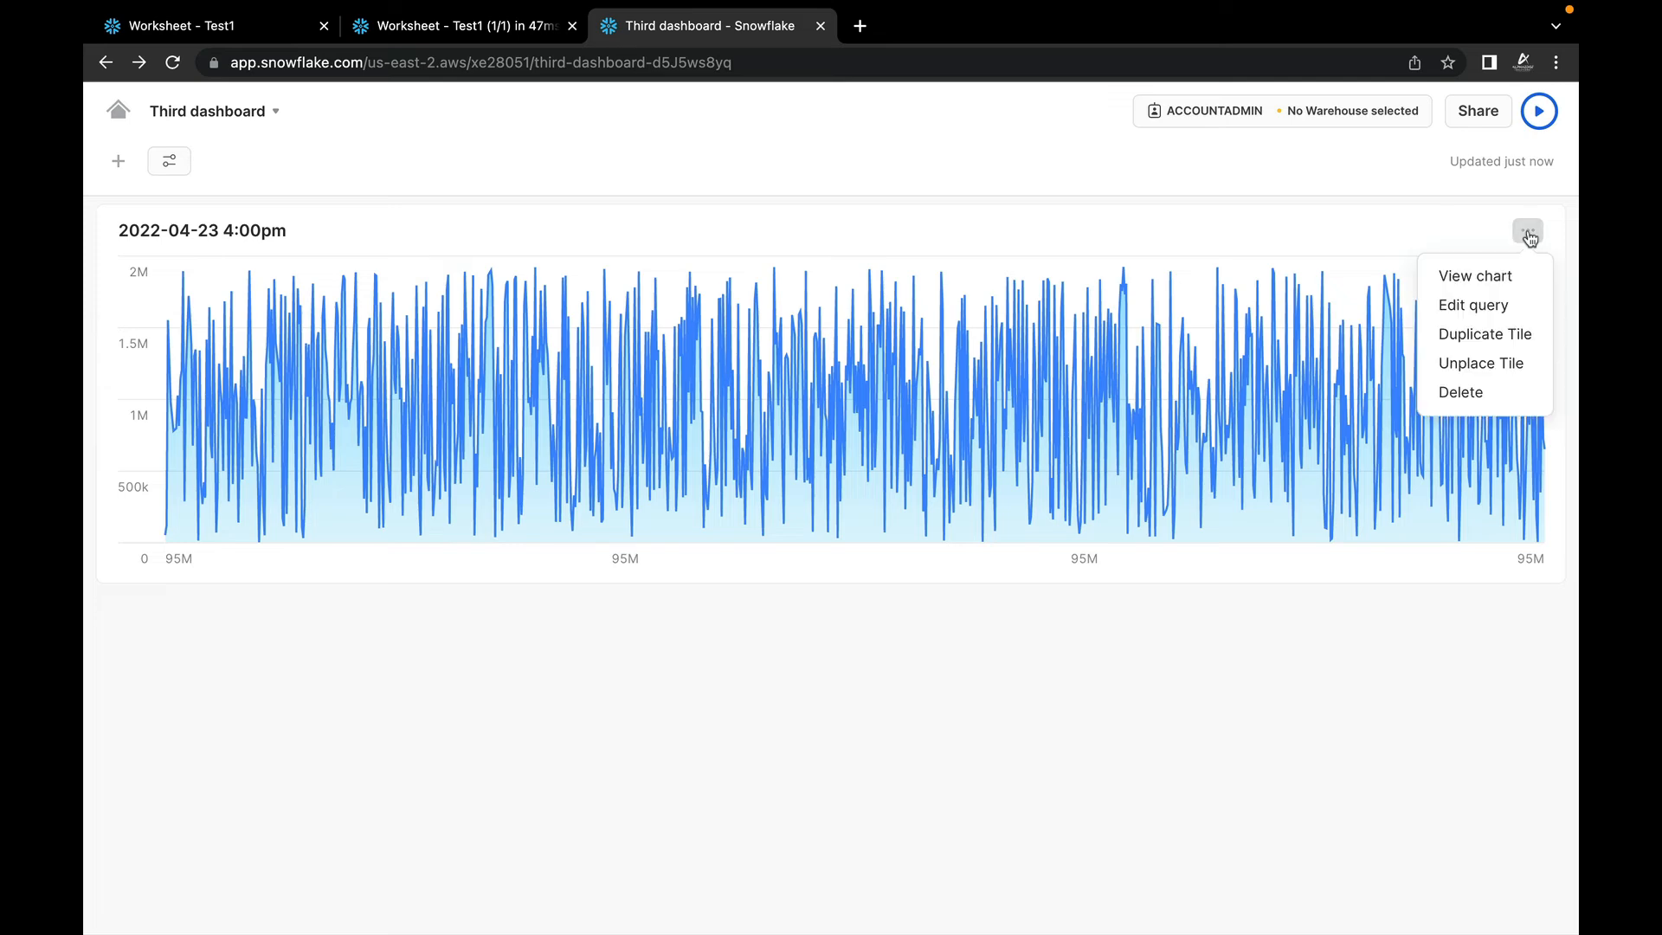
click(1482, 305)
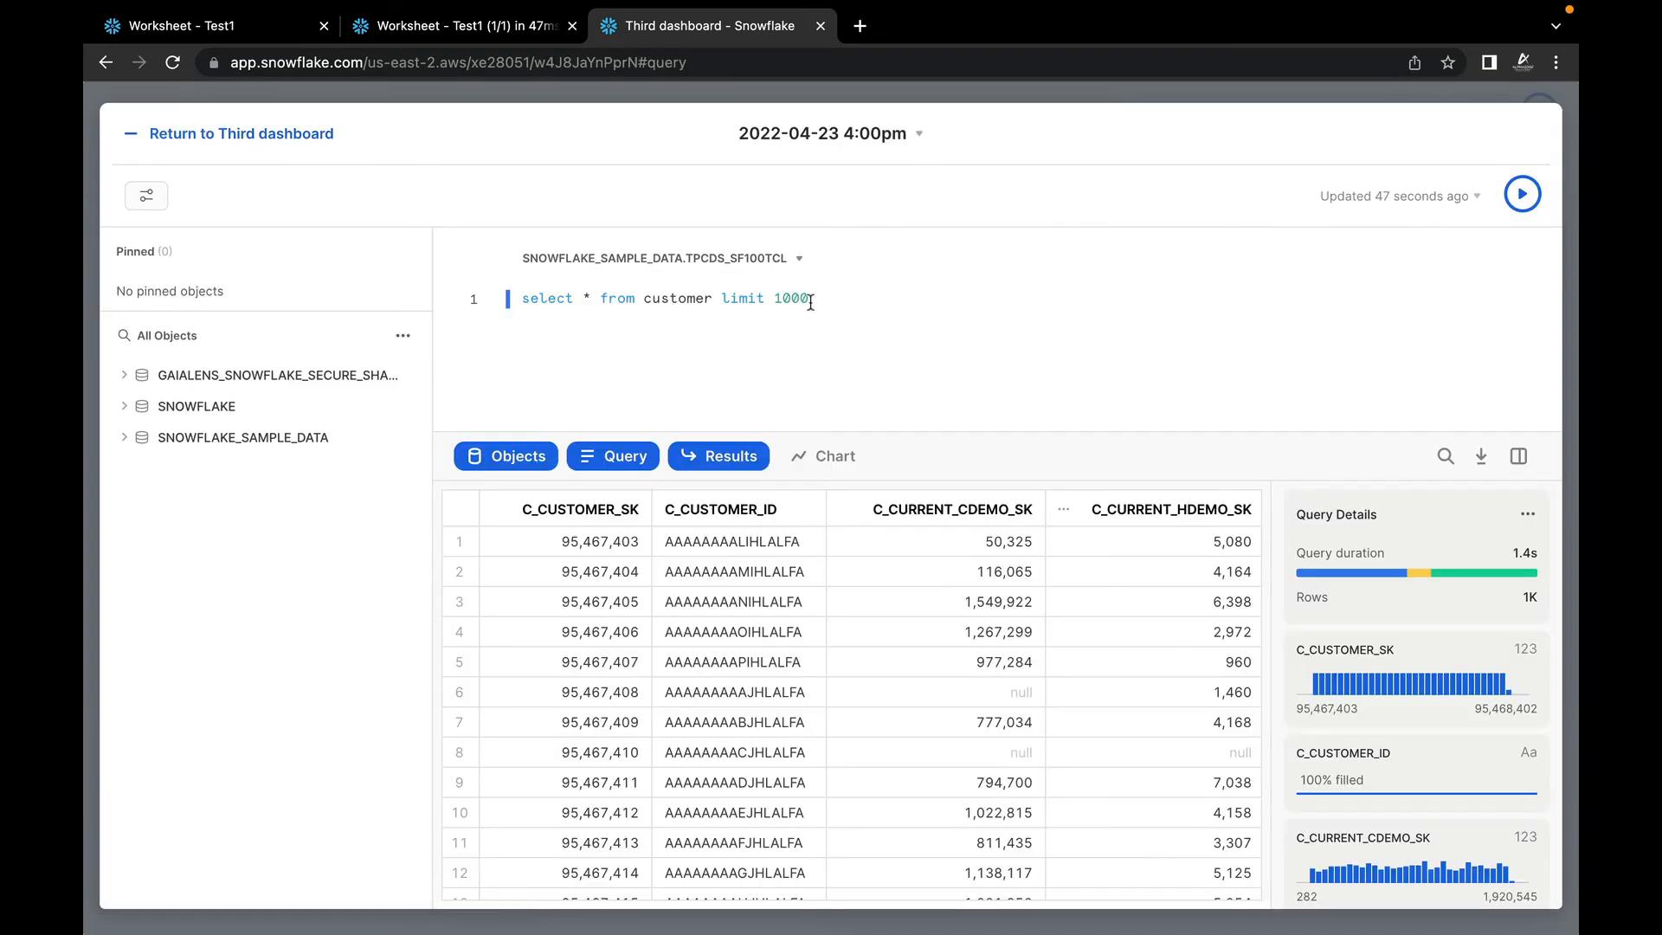
key(BackSpace)
key(BackSpace)
key(BackSpace)
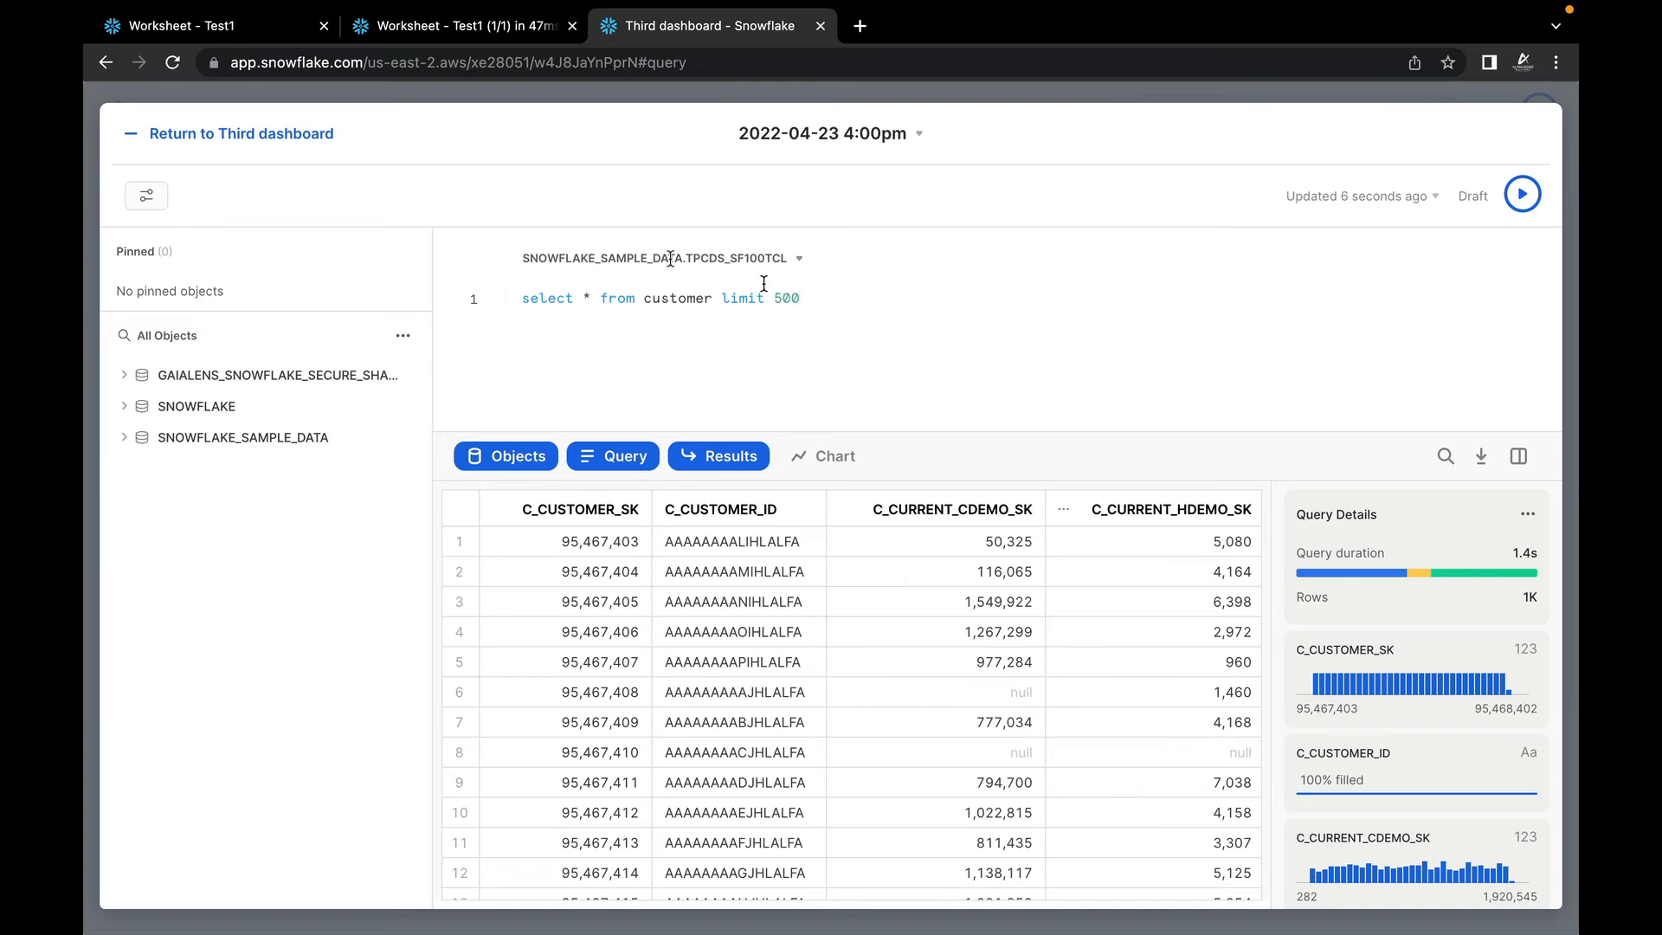
click(1523, 194)
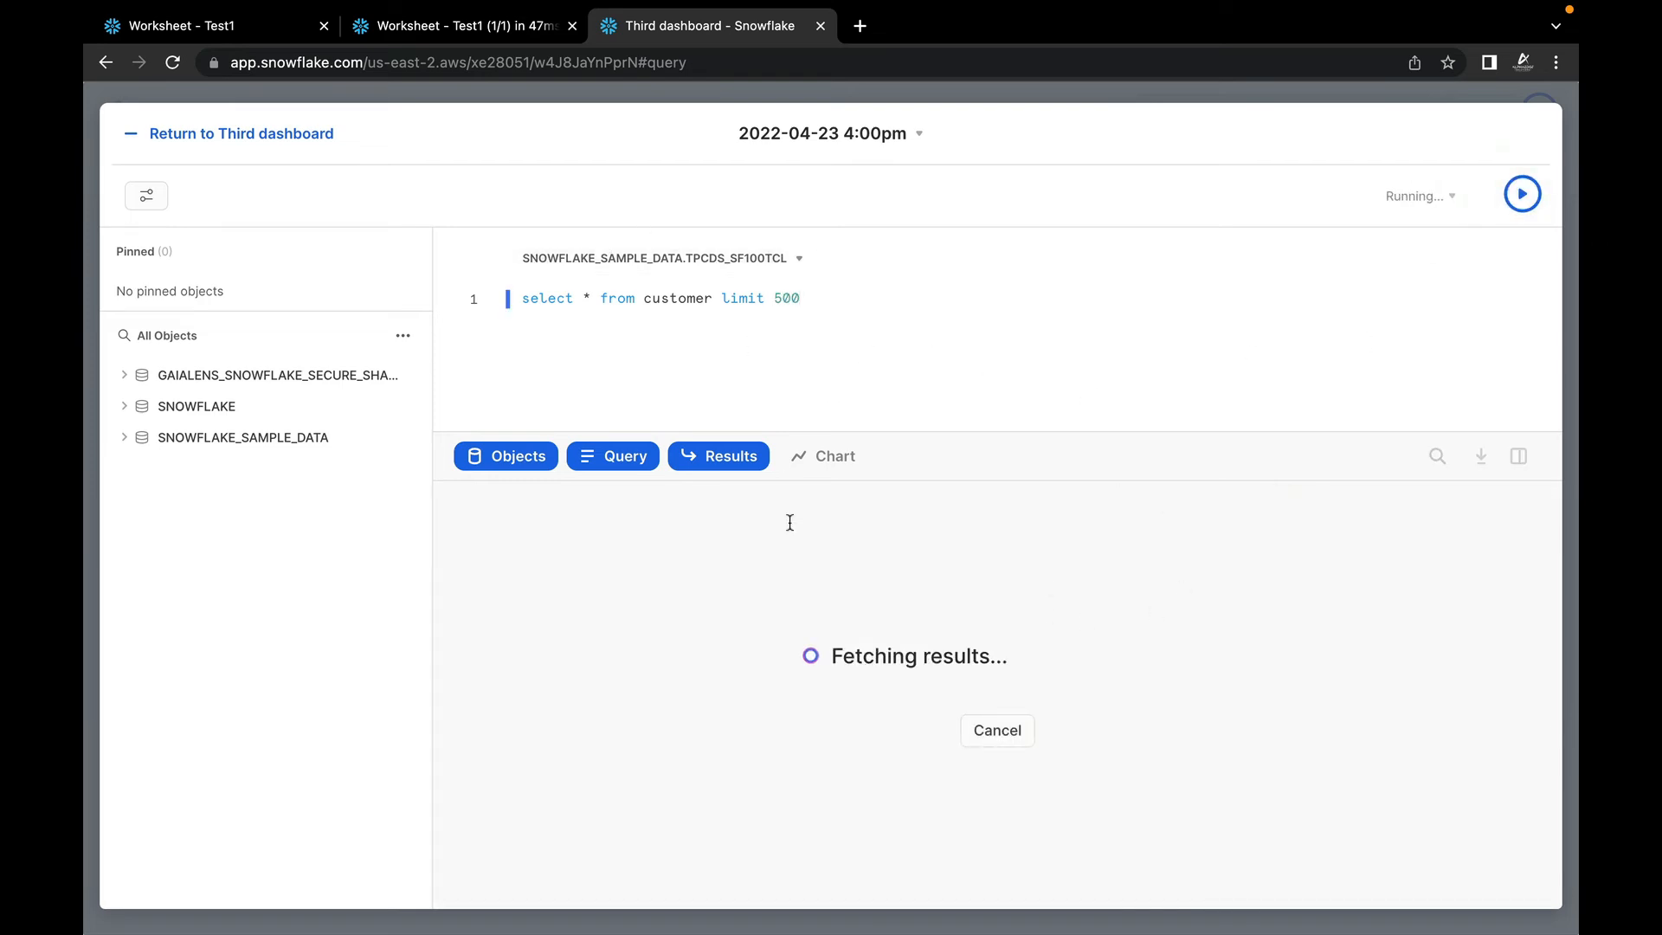
click(824, 456)
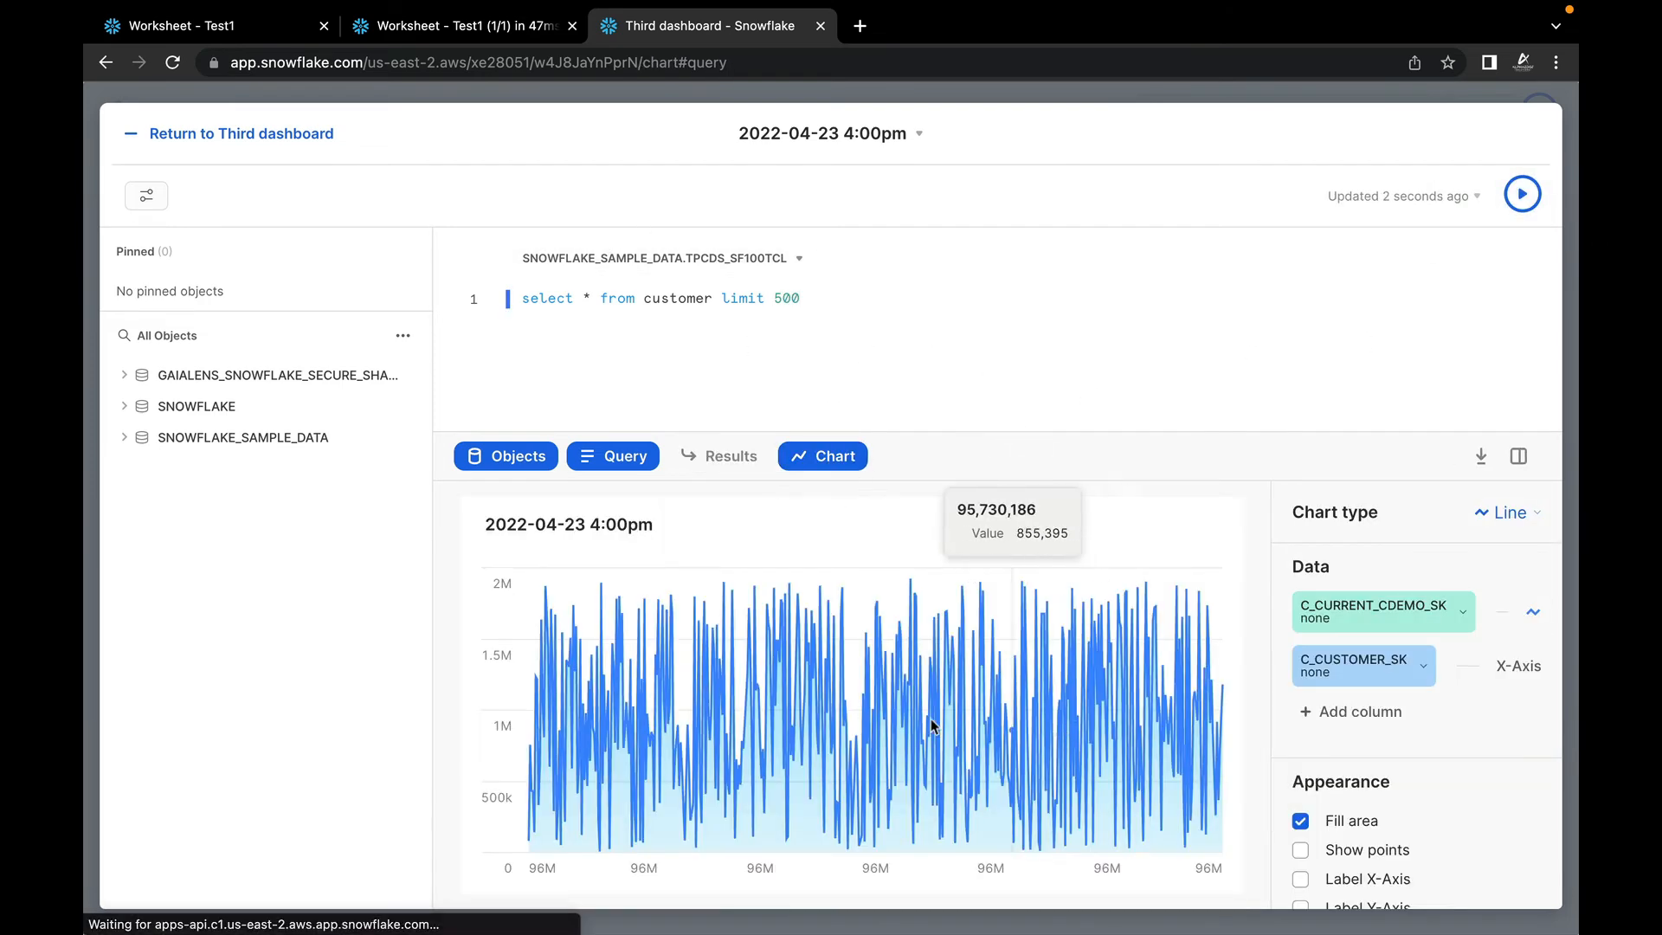
click(240, 133)
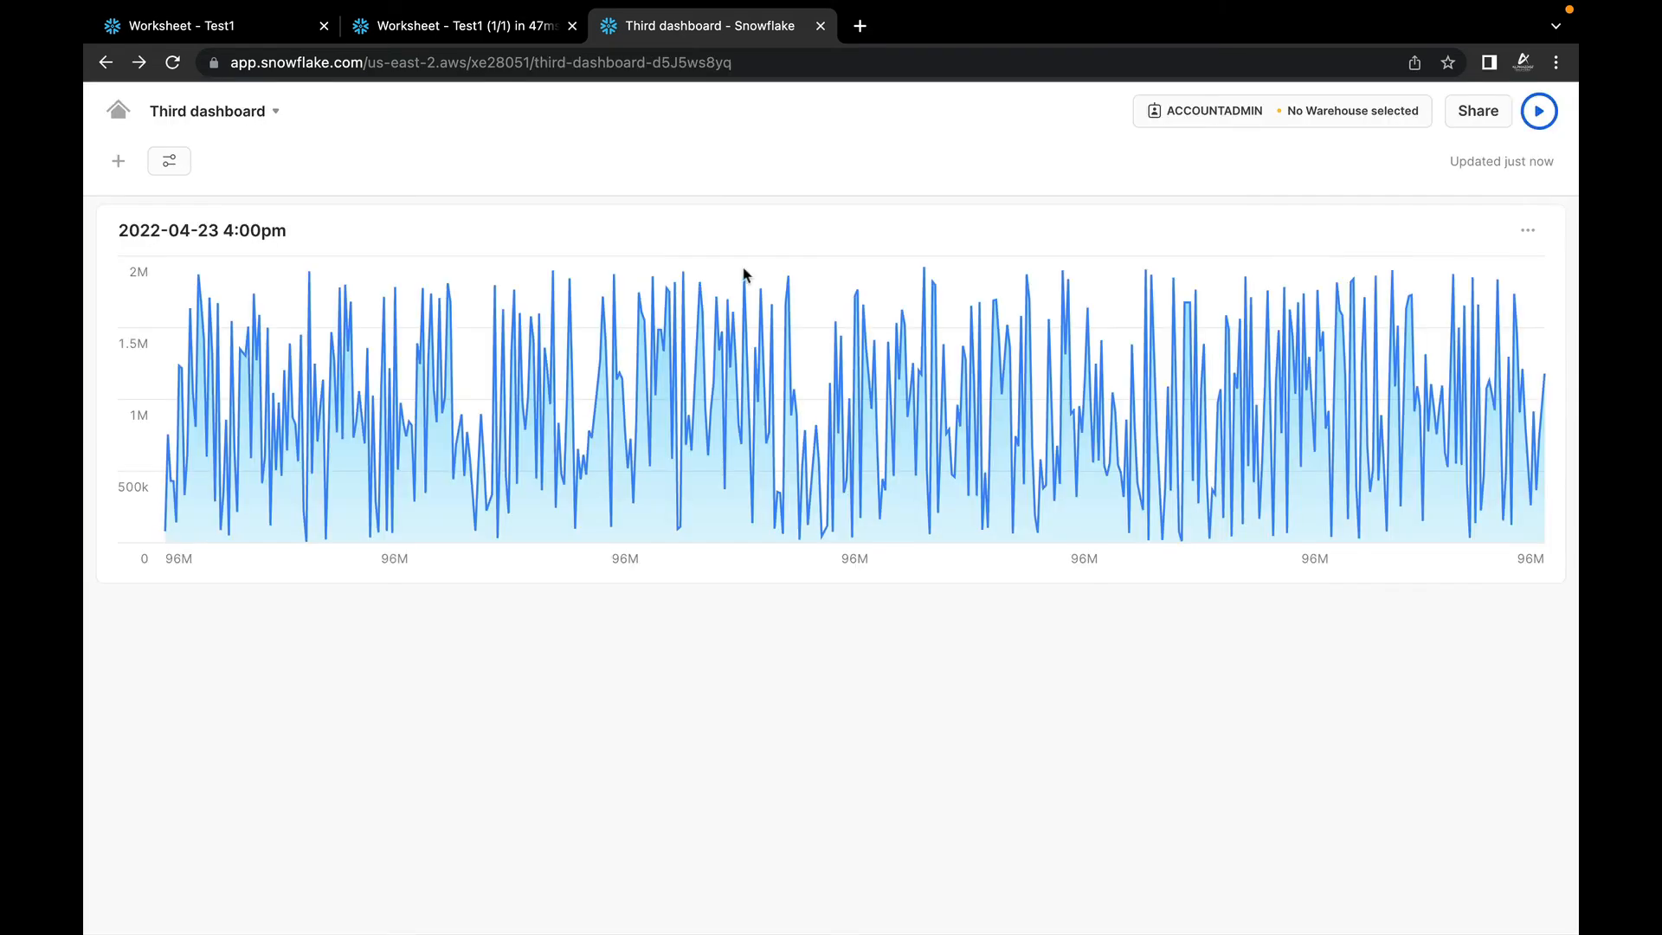
Step: Duplicate the 2022-04-23 4:00pm chart tile and look through the tile's remaining options
click(1528, 230)
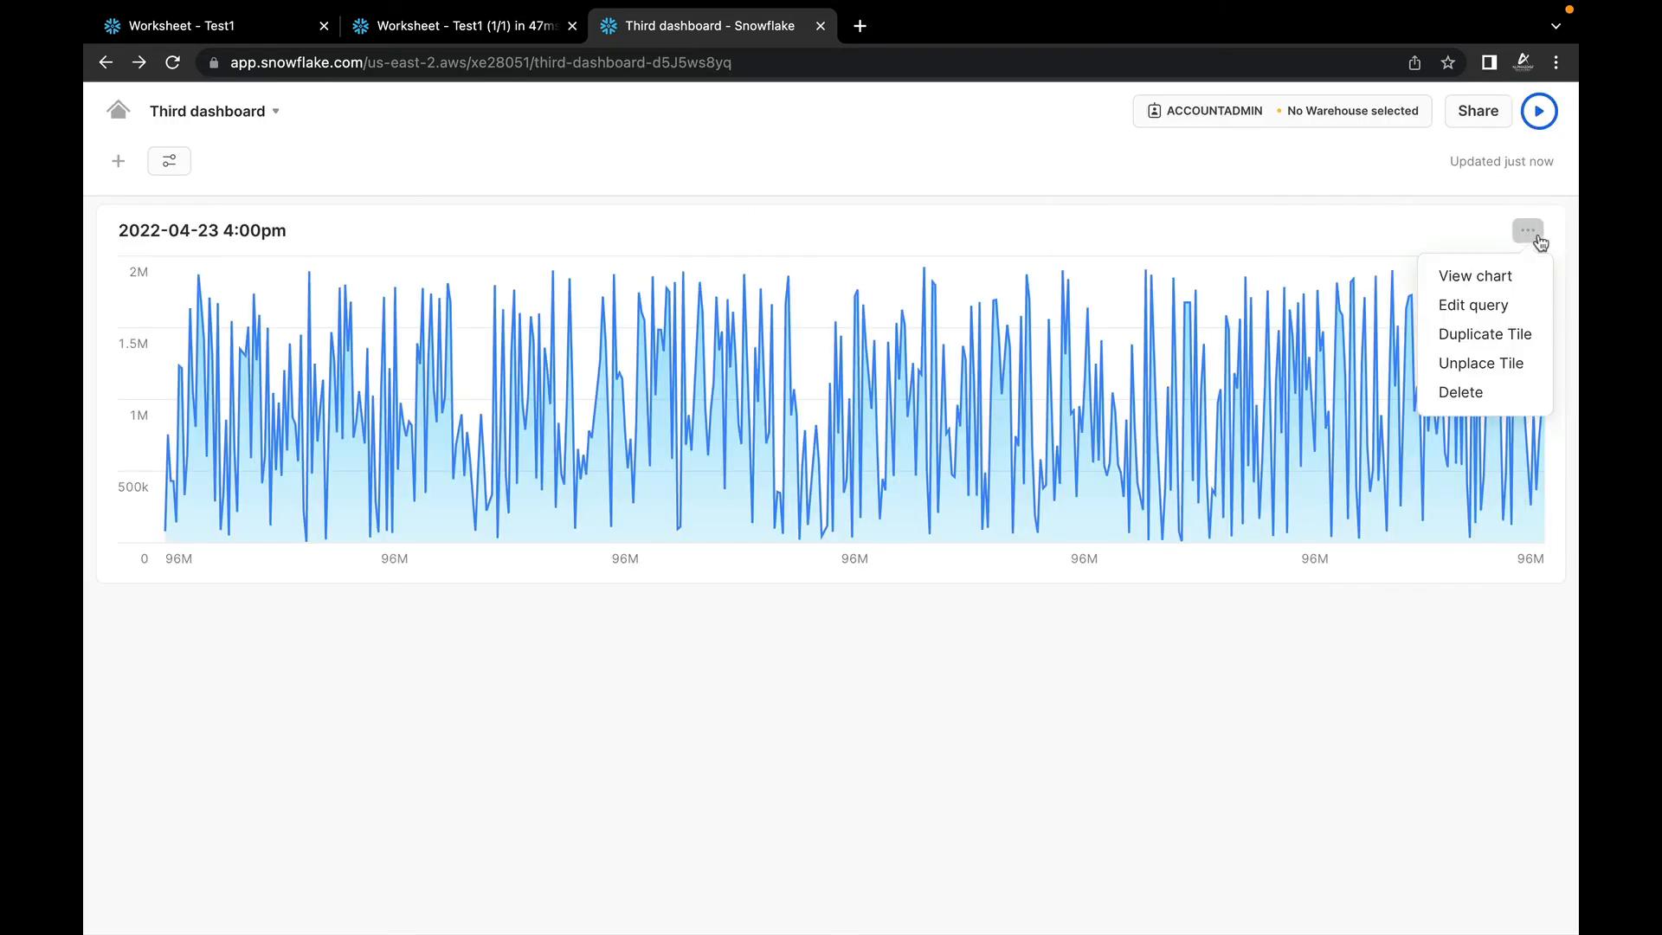
click(1500, 337)
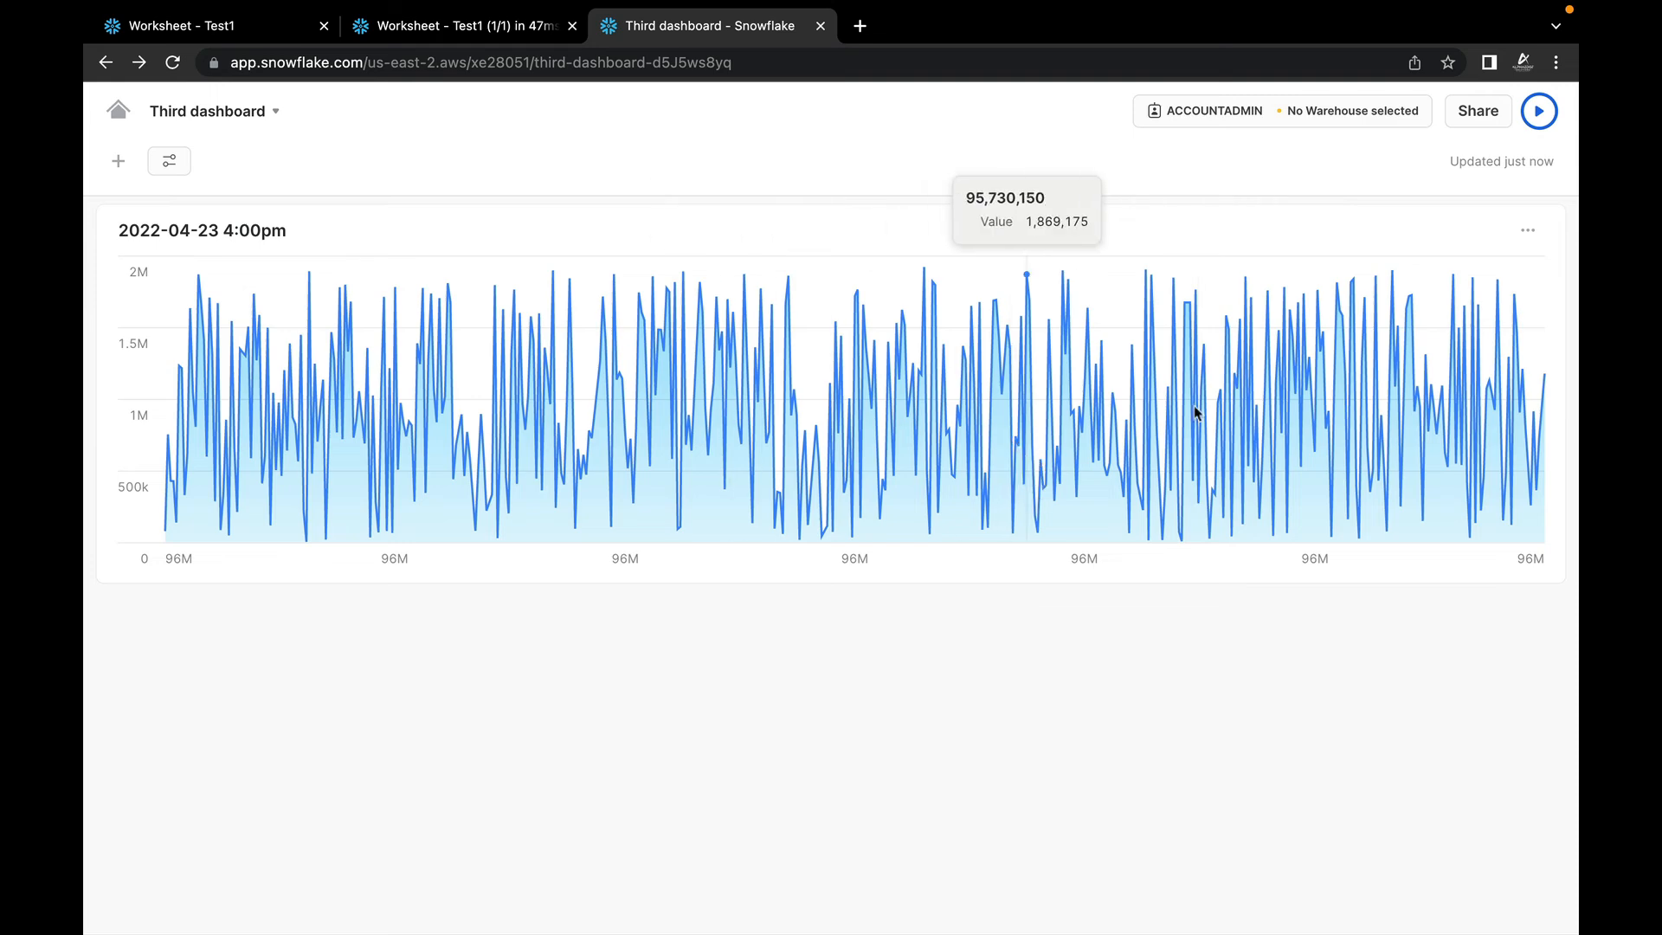
click(1528, 230)
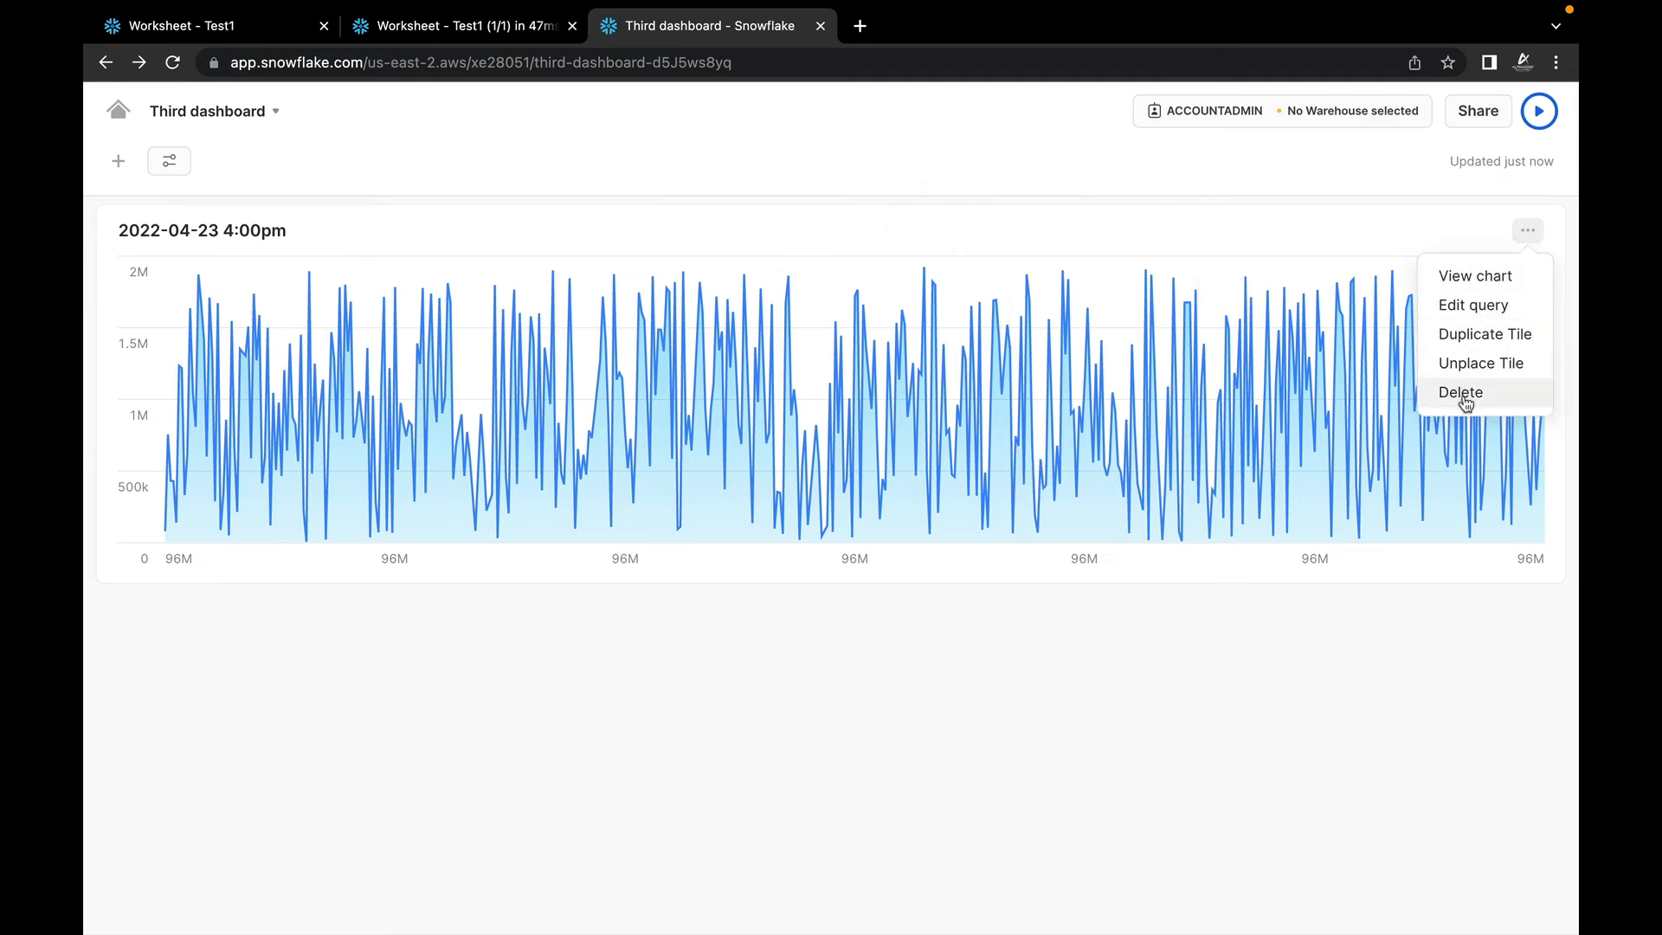
click(232, 236)
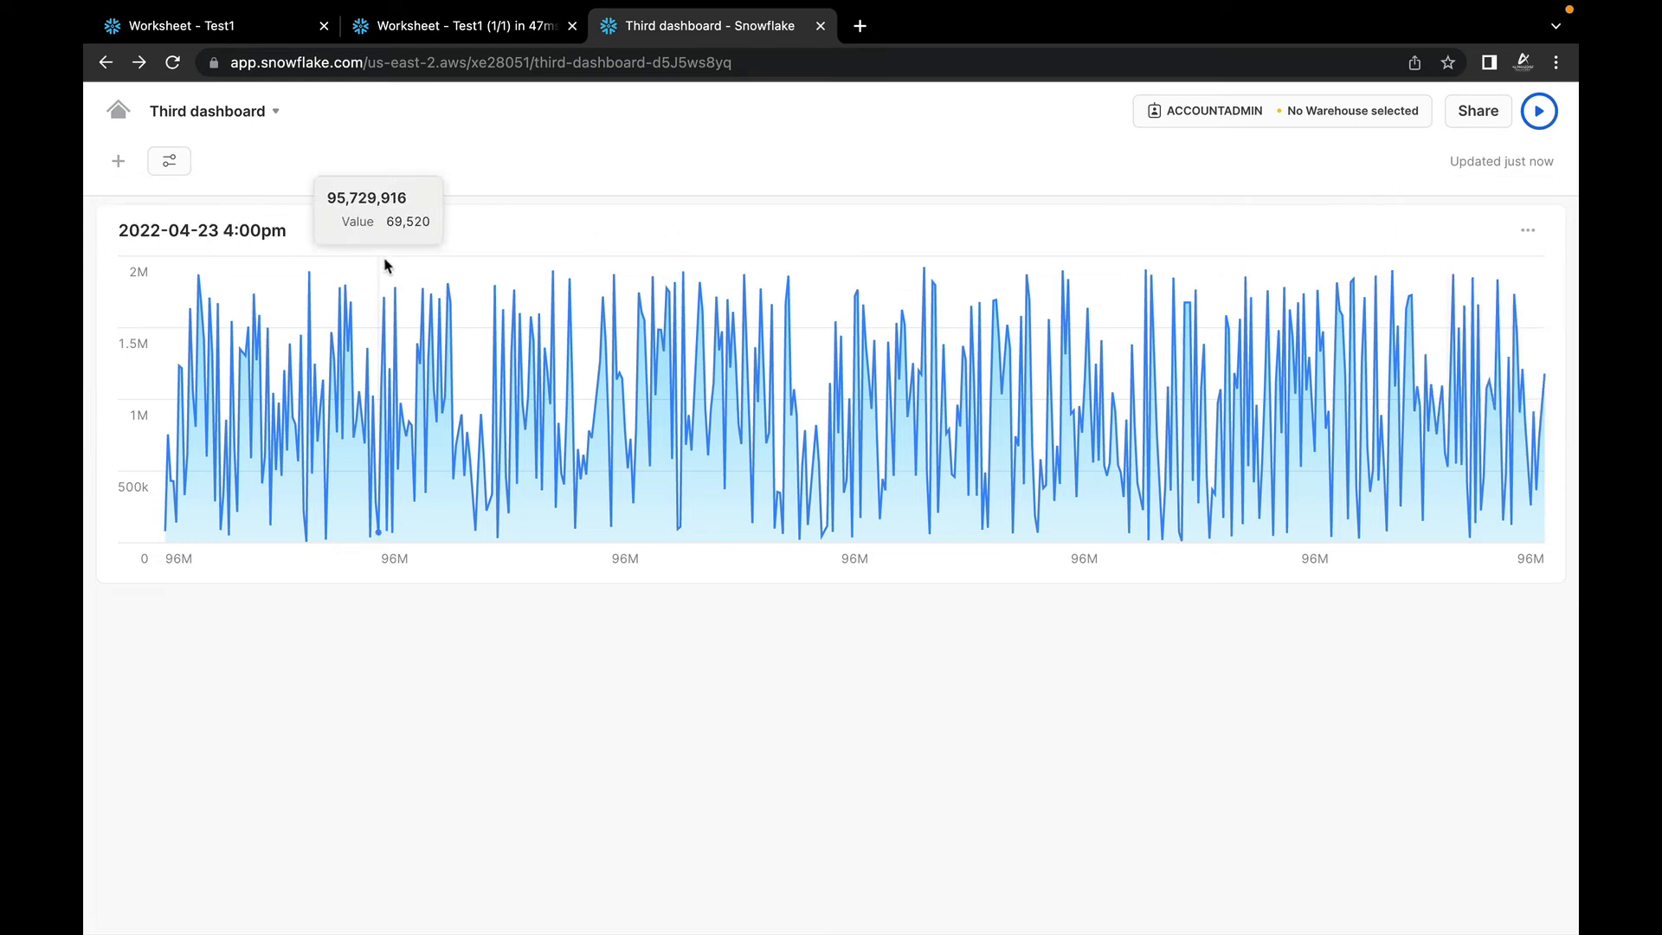
Step: Duplicate the whole Third dashboard and close the copy to return to the original
click(208, 111)
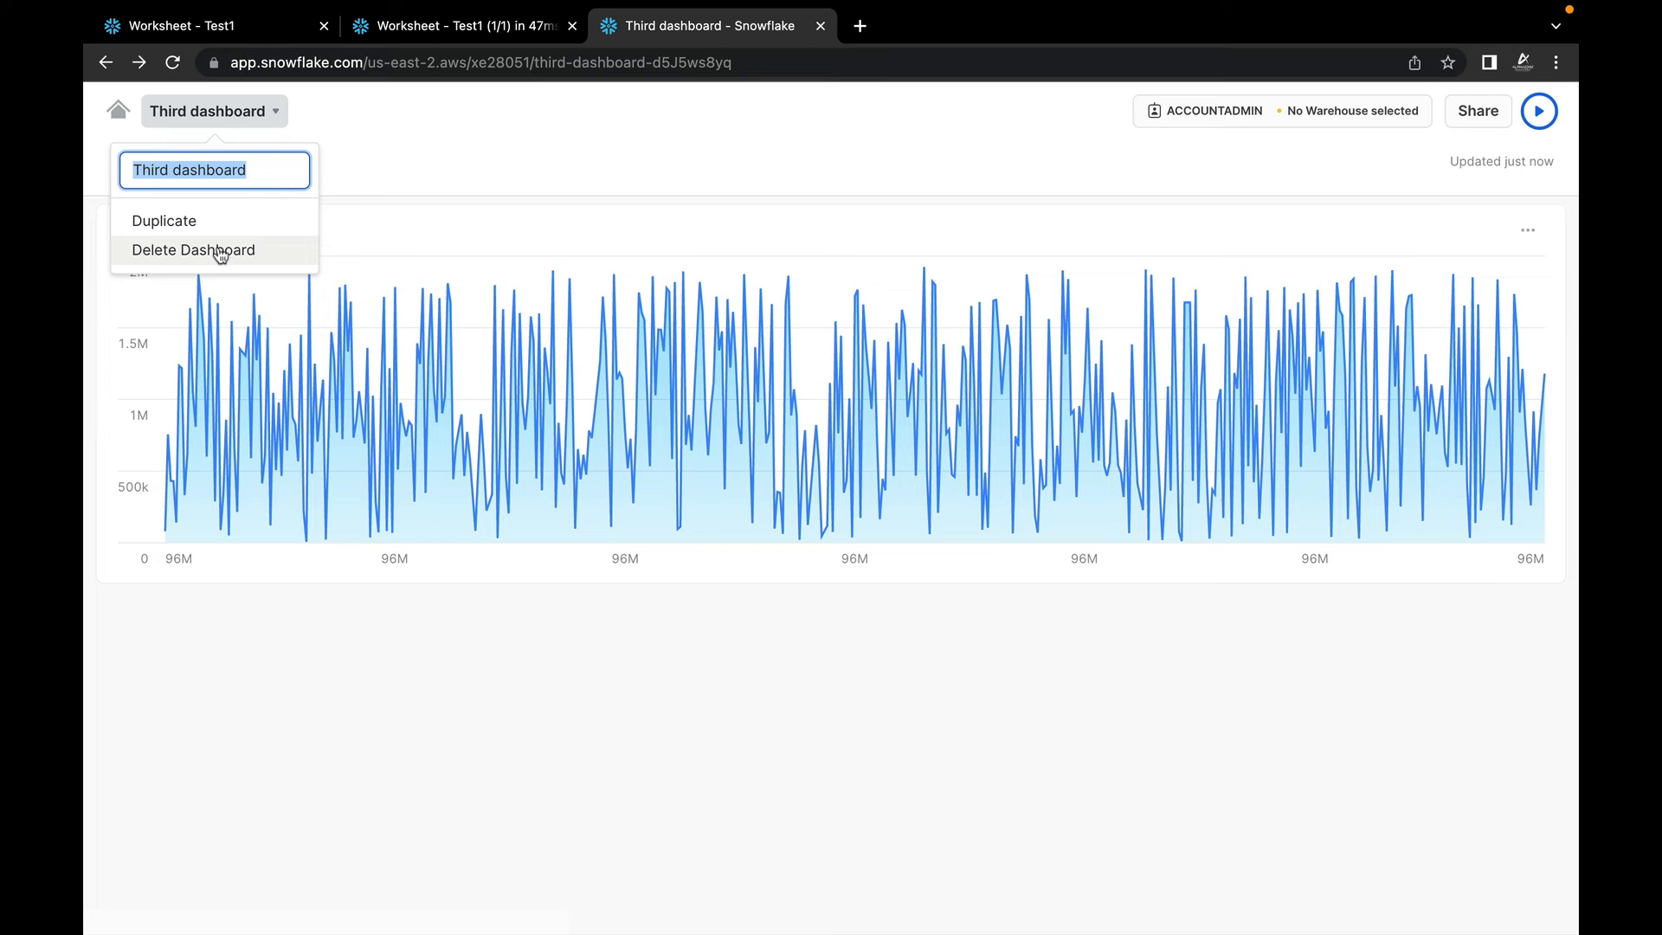
click(189, 225)
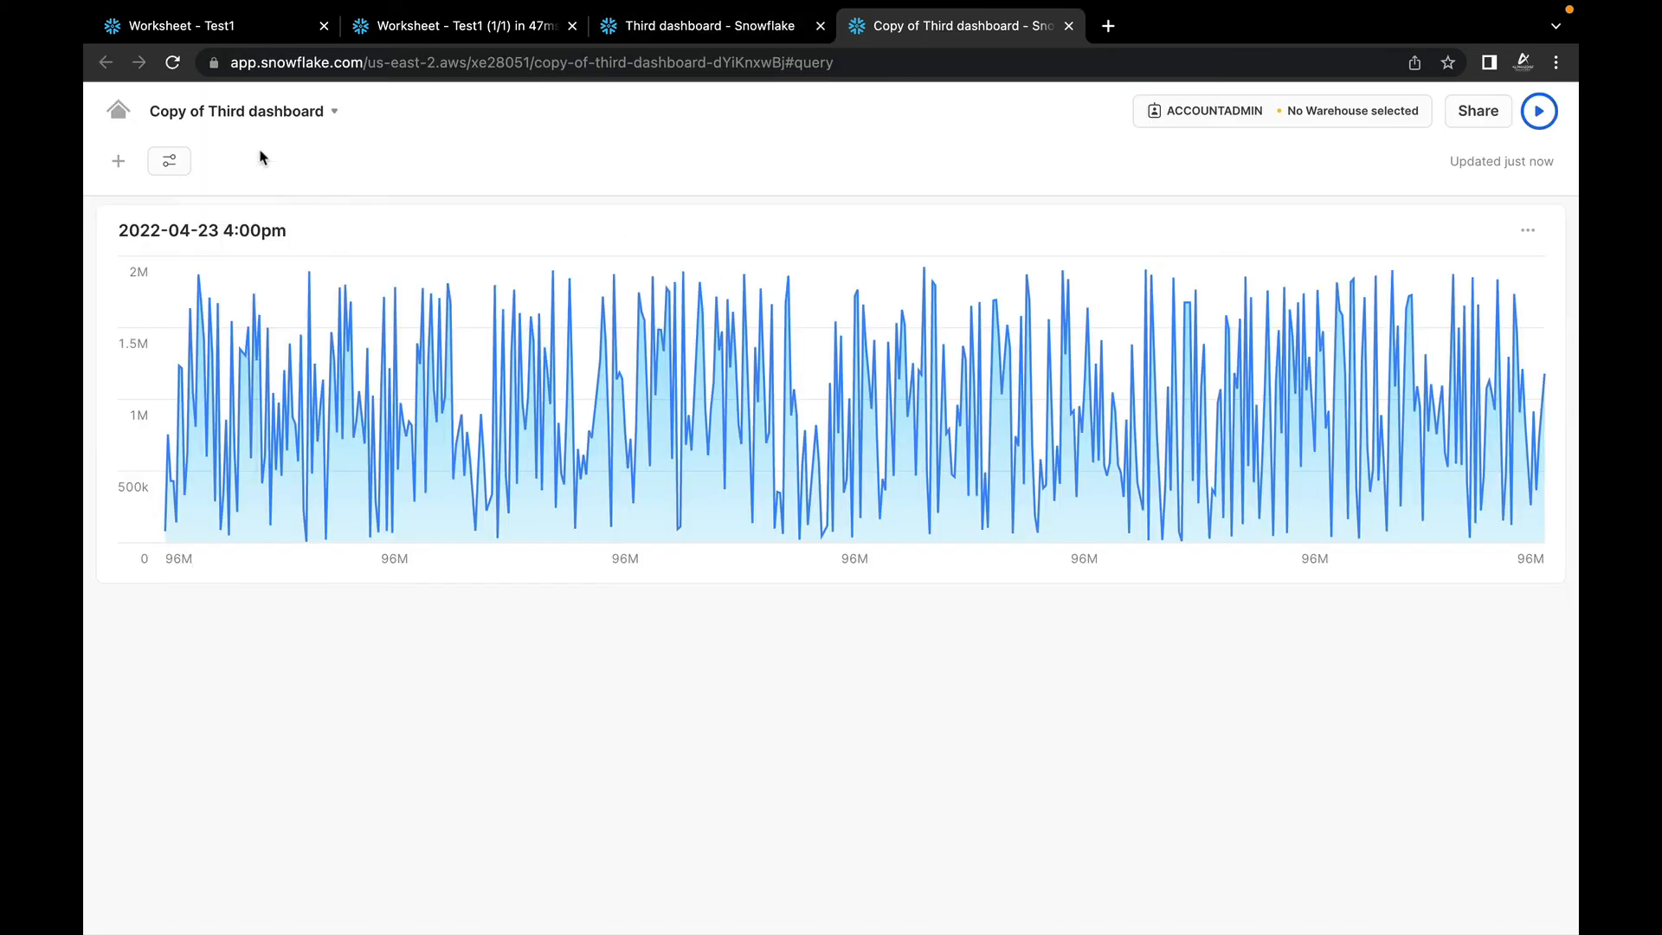
key(super+w)
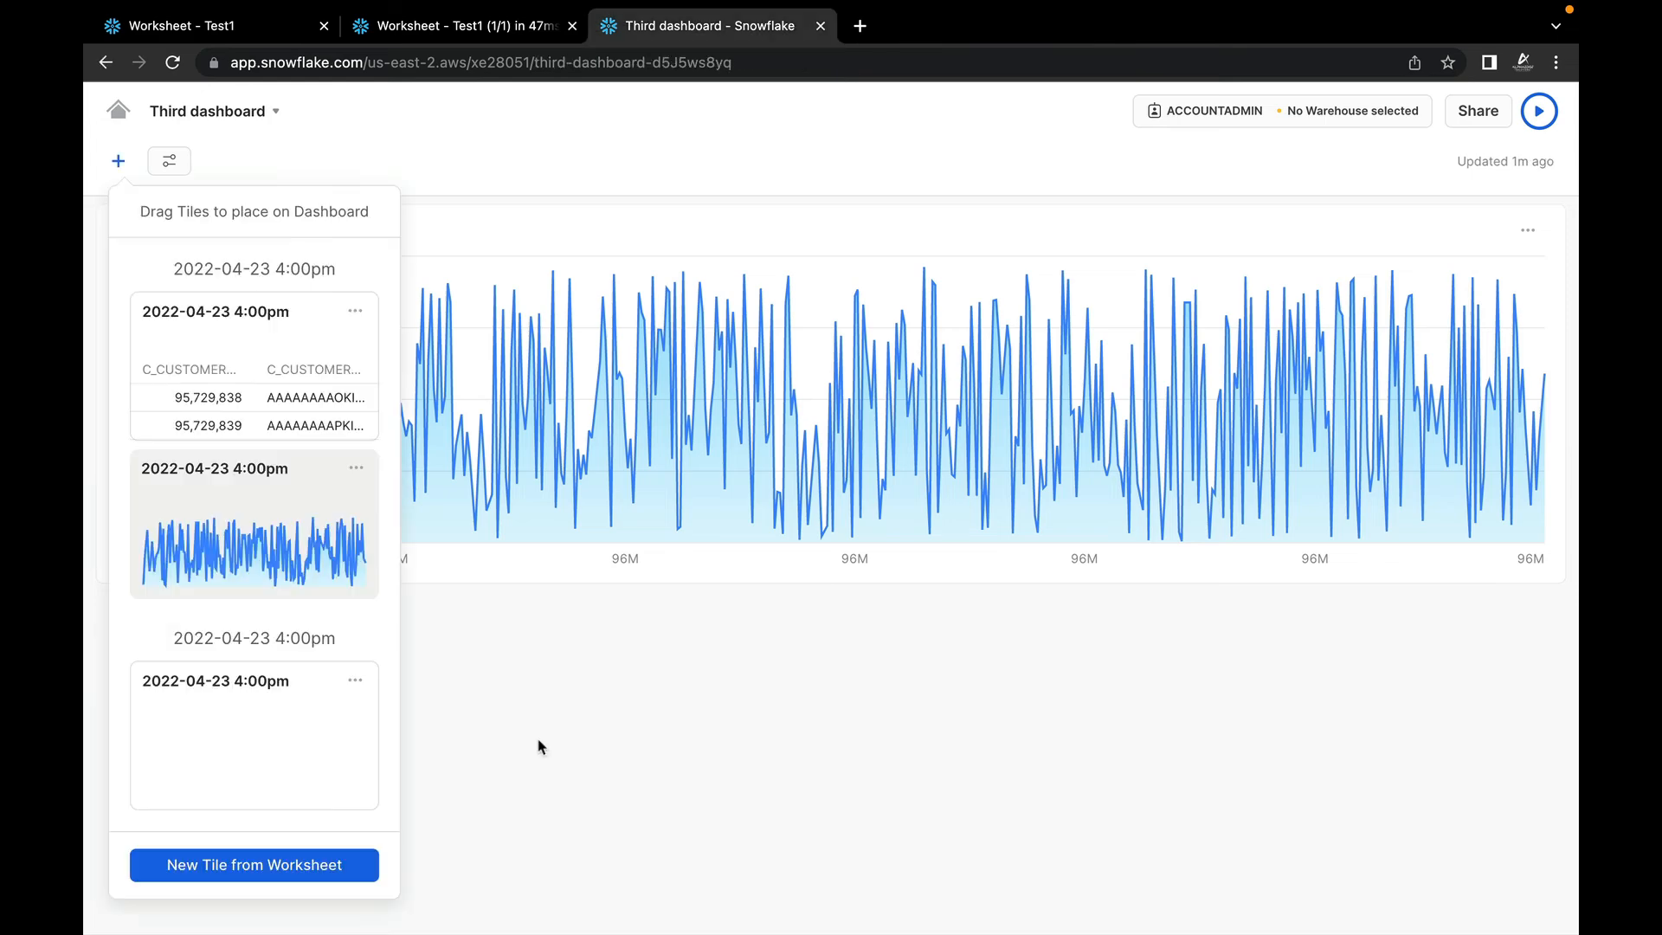
Step: Add a new tile from a worksheet to Third dashboard and name it "Tile4"
click(344, 865)
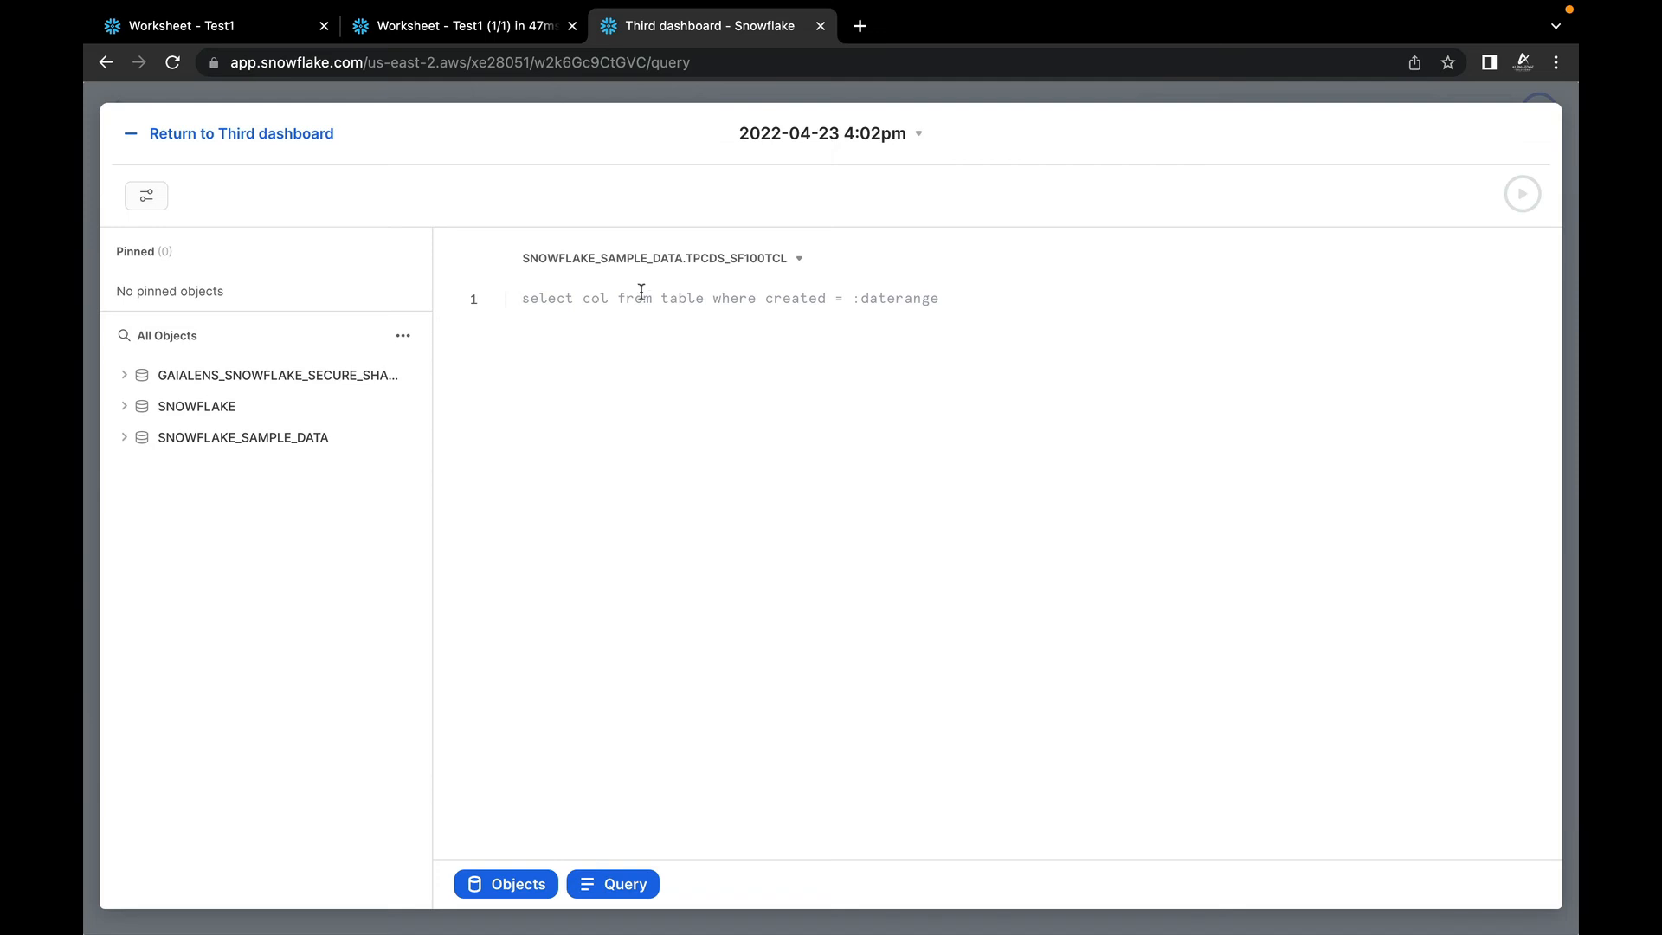
click(834, 137)
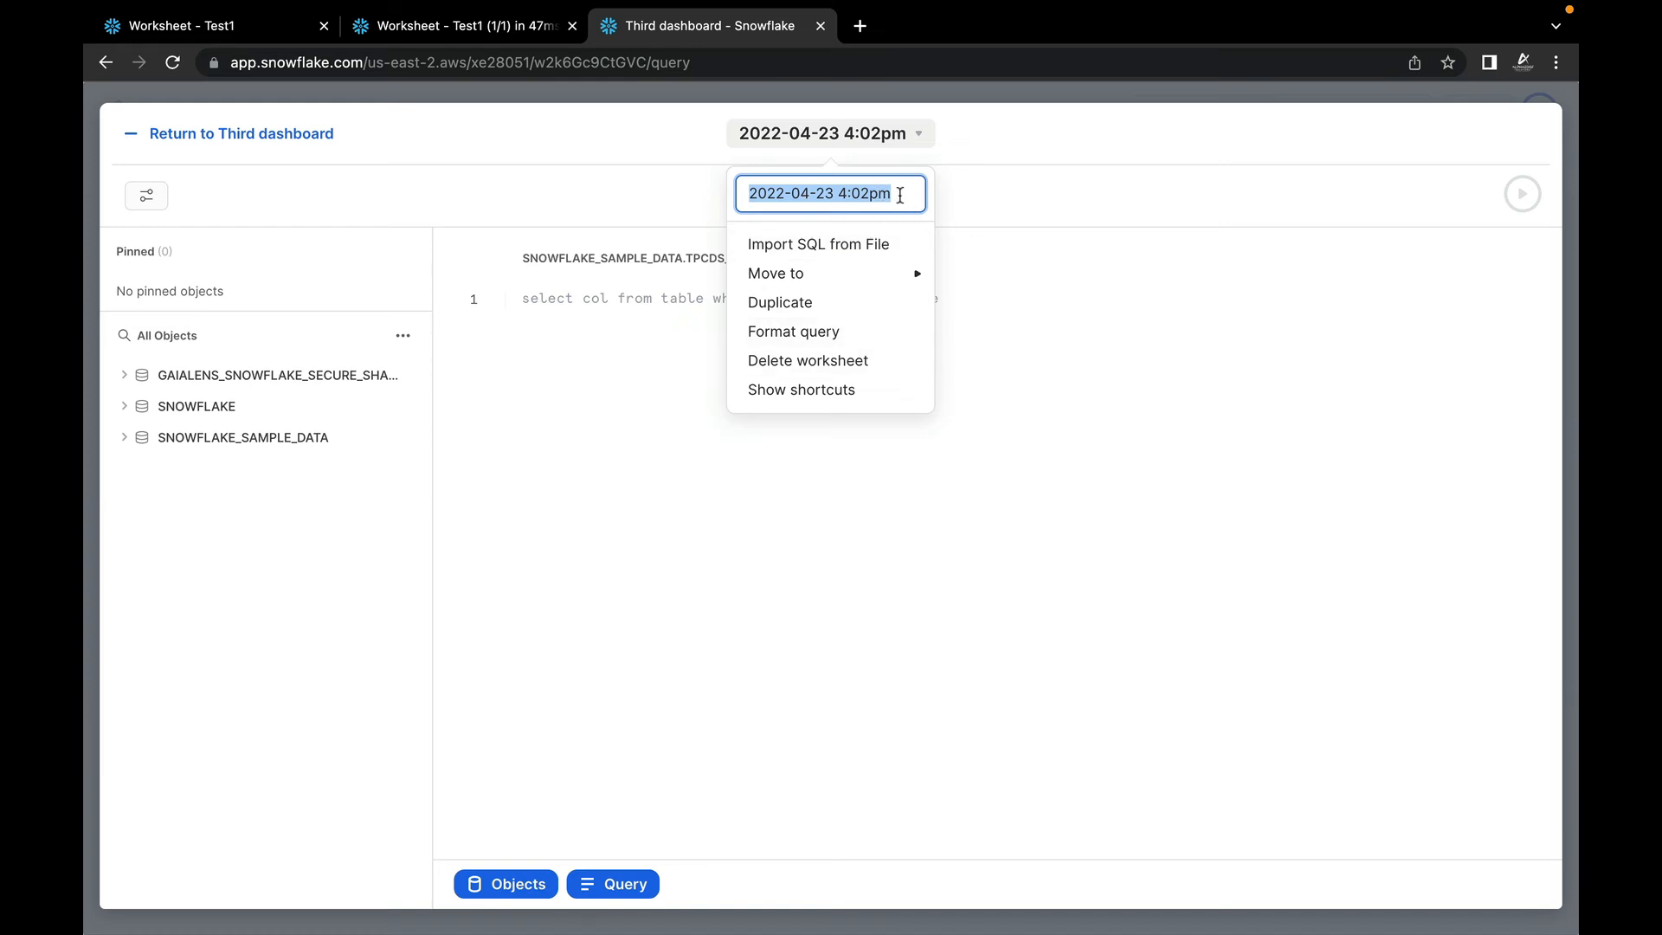
drag(900, 195, 721, 205)
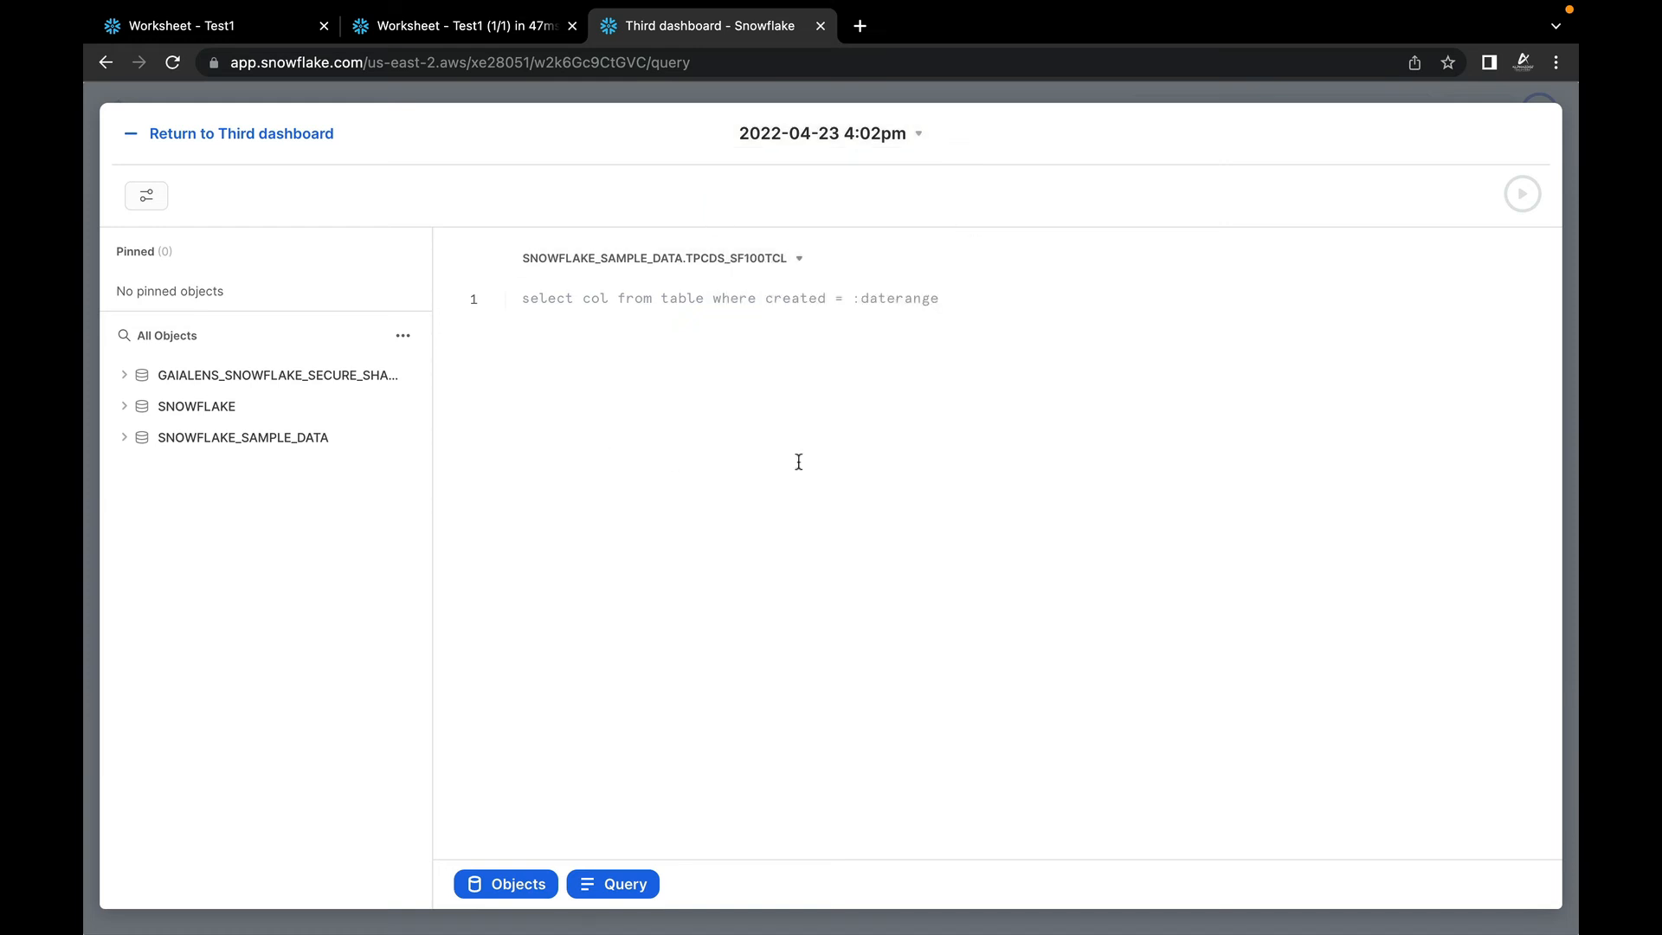
click(820, 135)
click(672, 198)
click(840, 137)
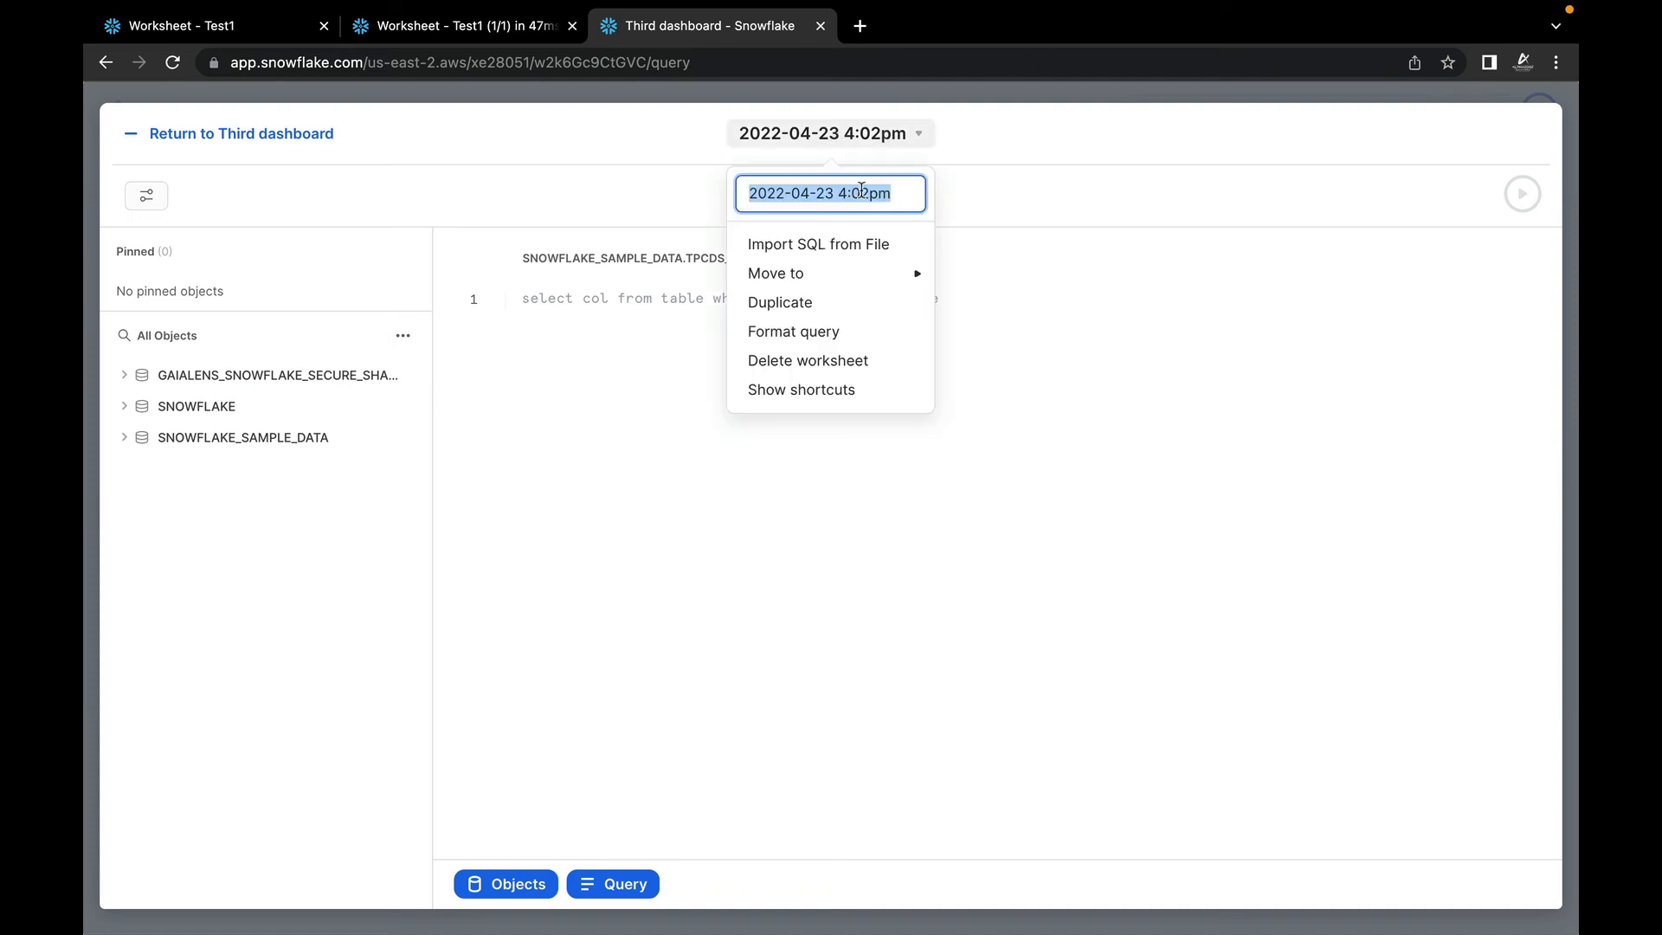
text(Tile4)
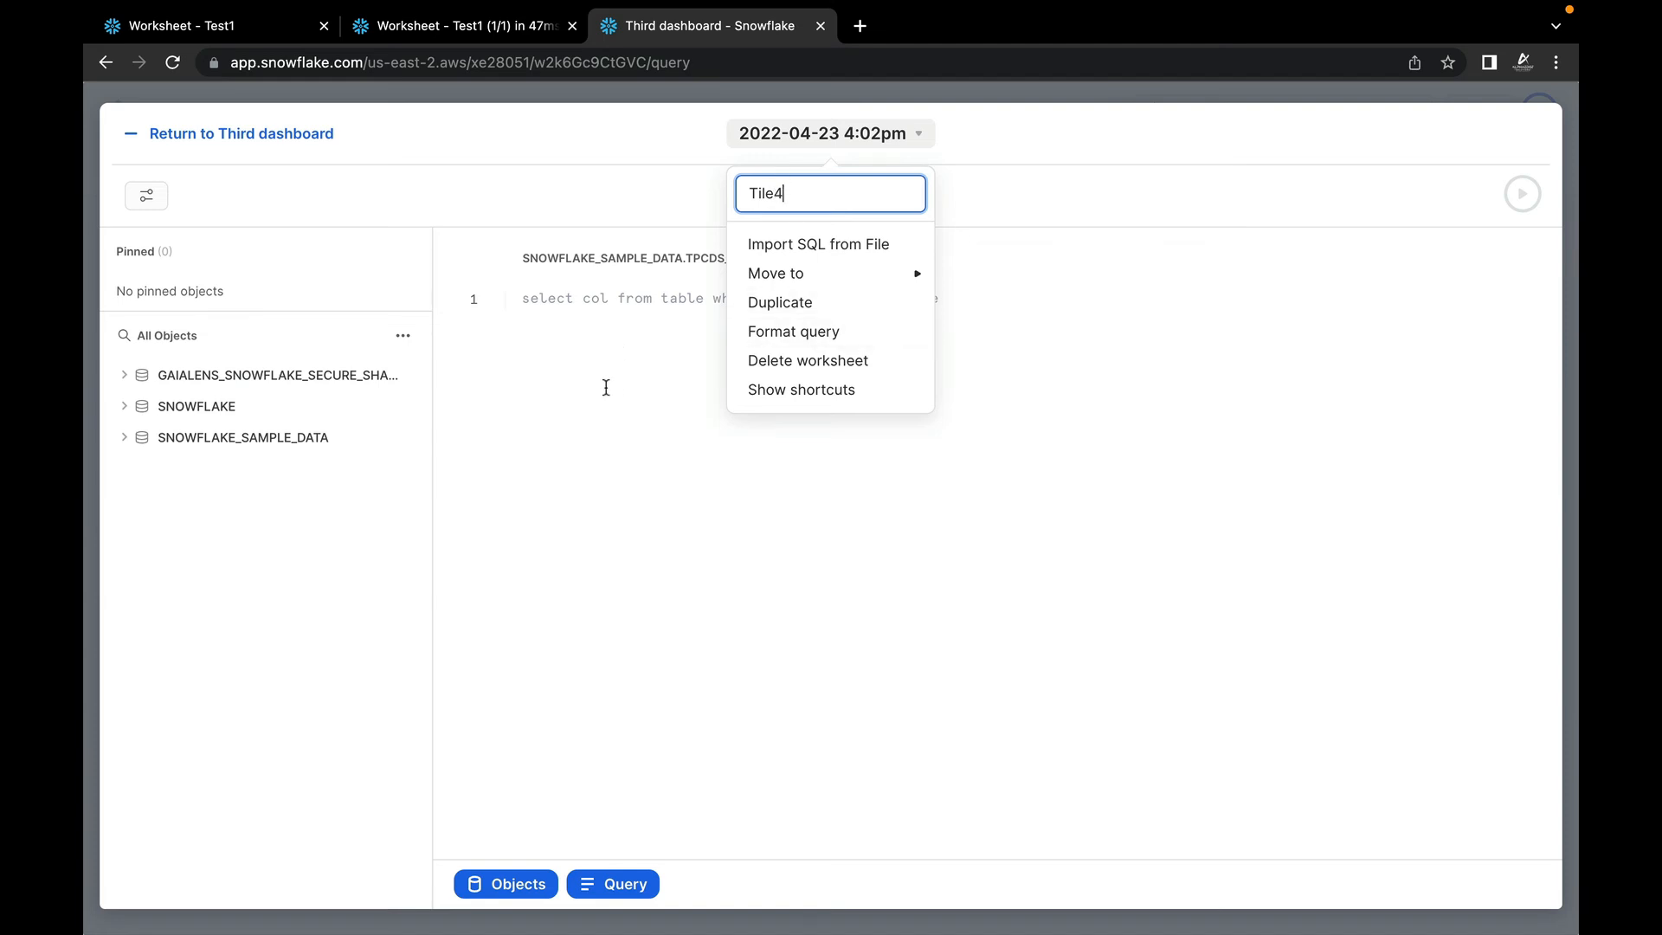
key(Return)
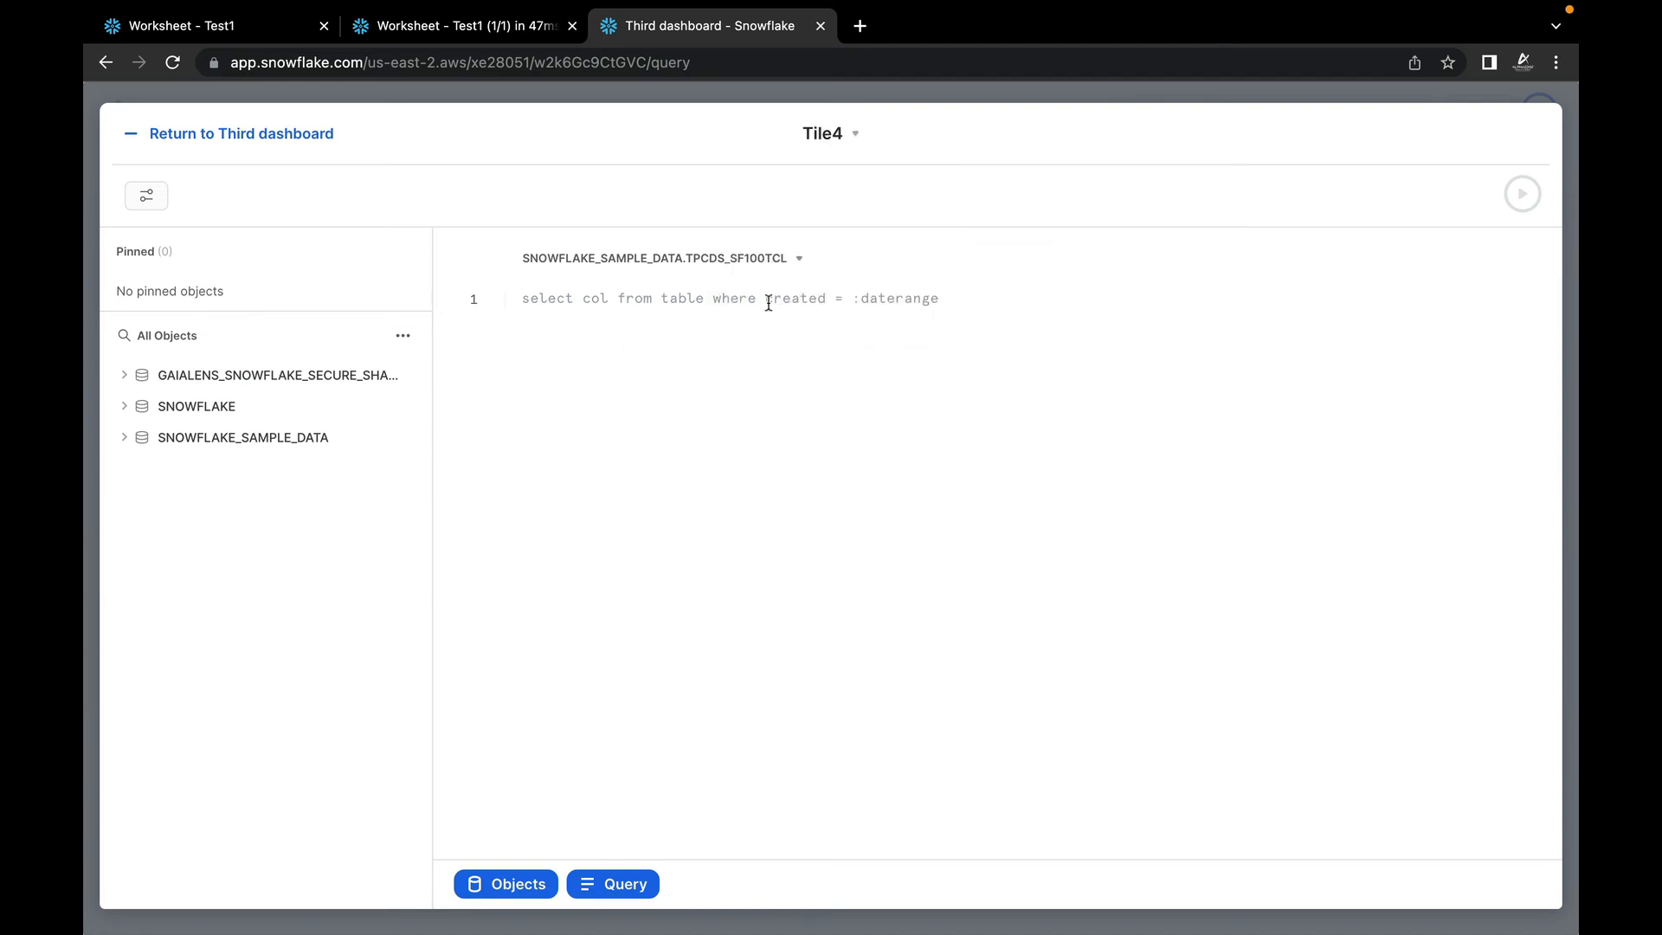
Step: Write and run the query "select * from customer limit 100" in Tile4 and return to Third dashboard
click(595, 304)
text(select)
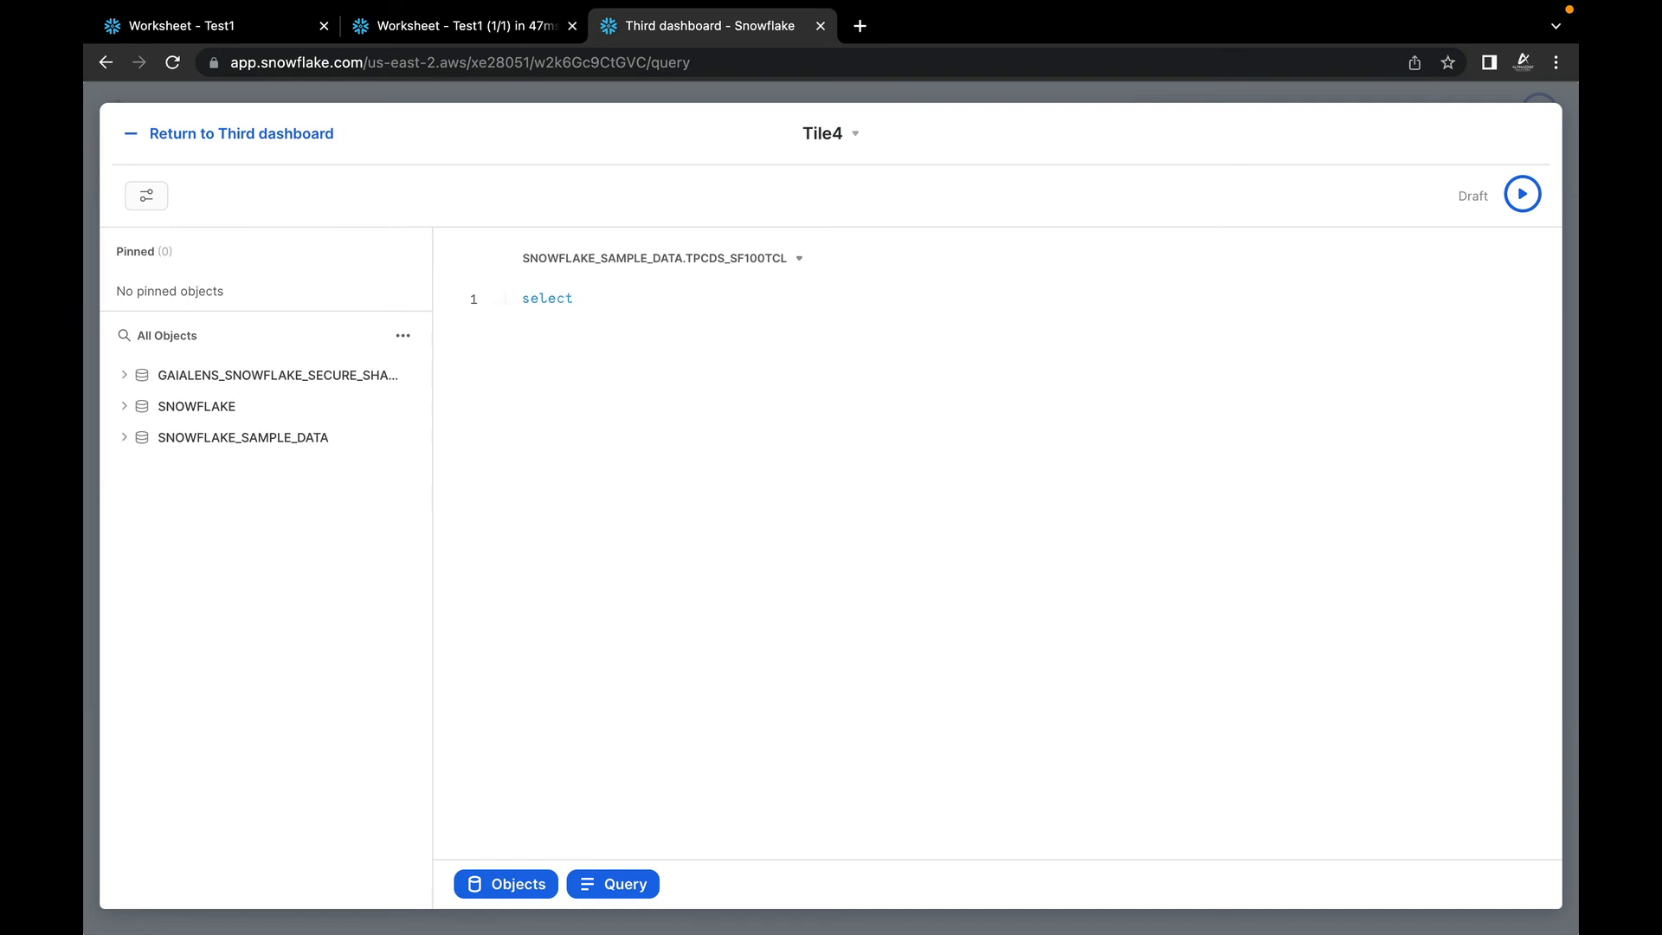
text( * from cu)
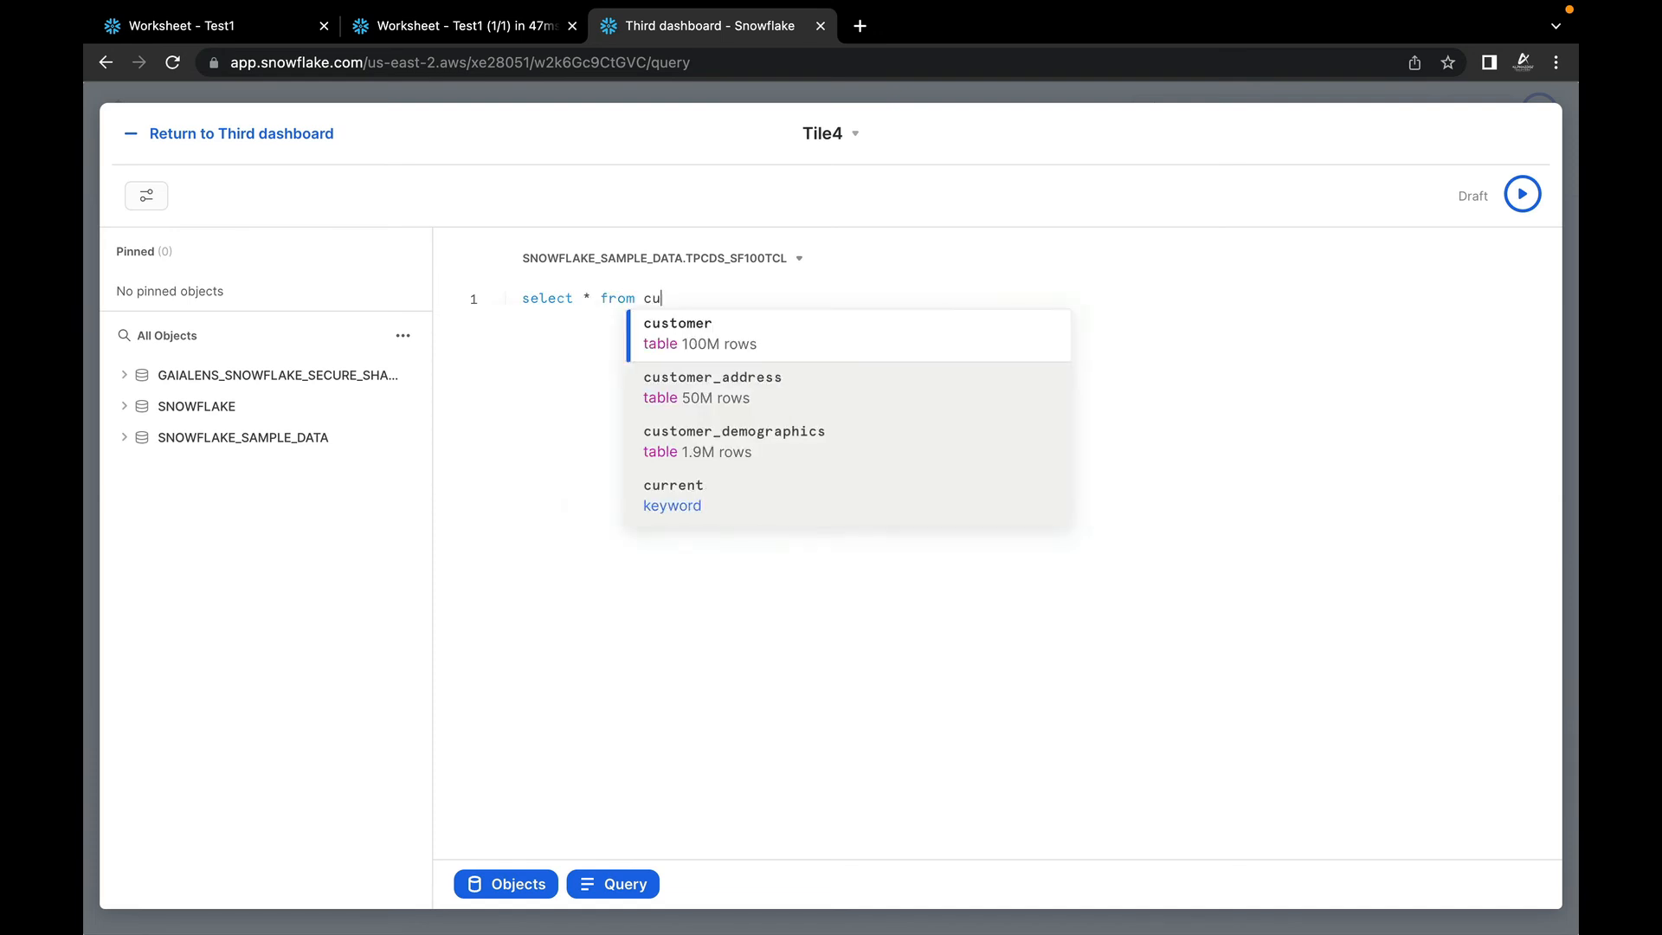
text(stomer limit 100)
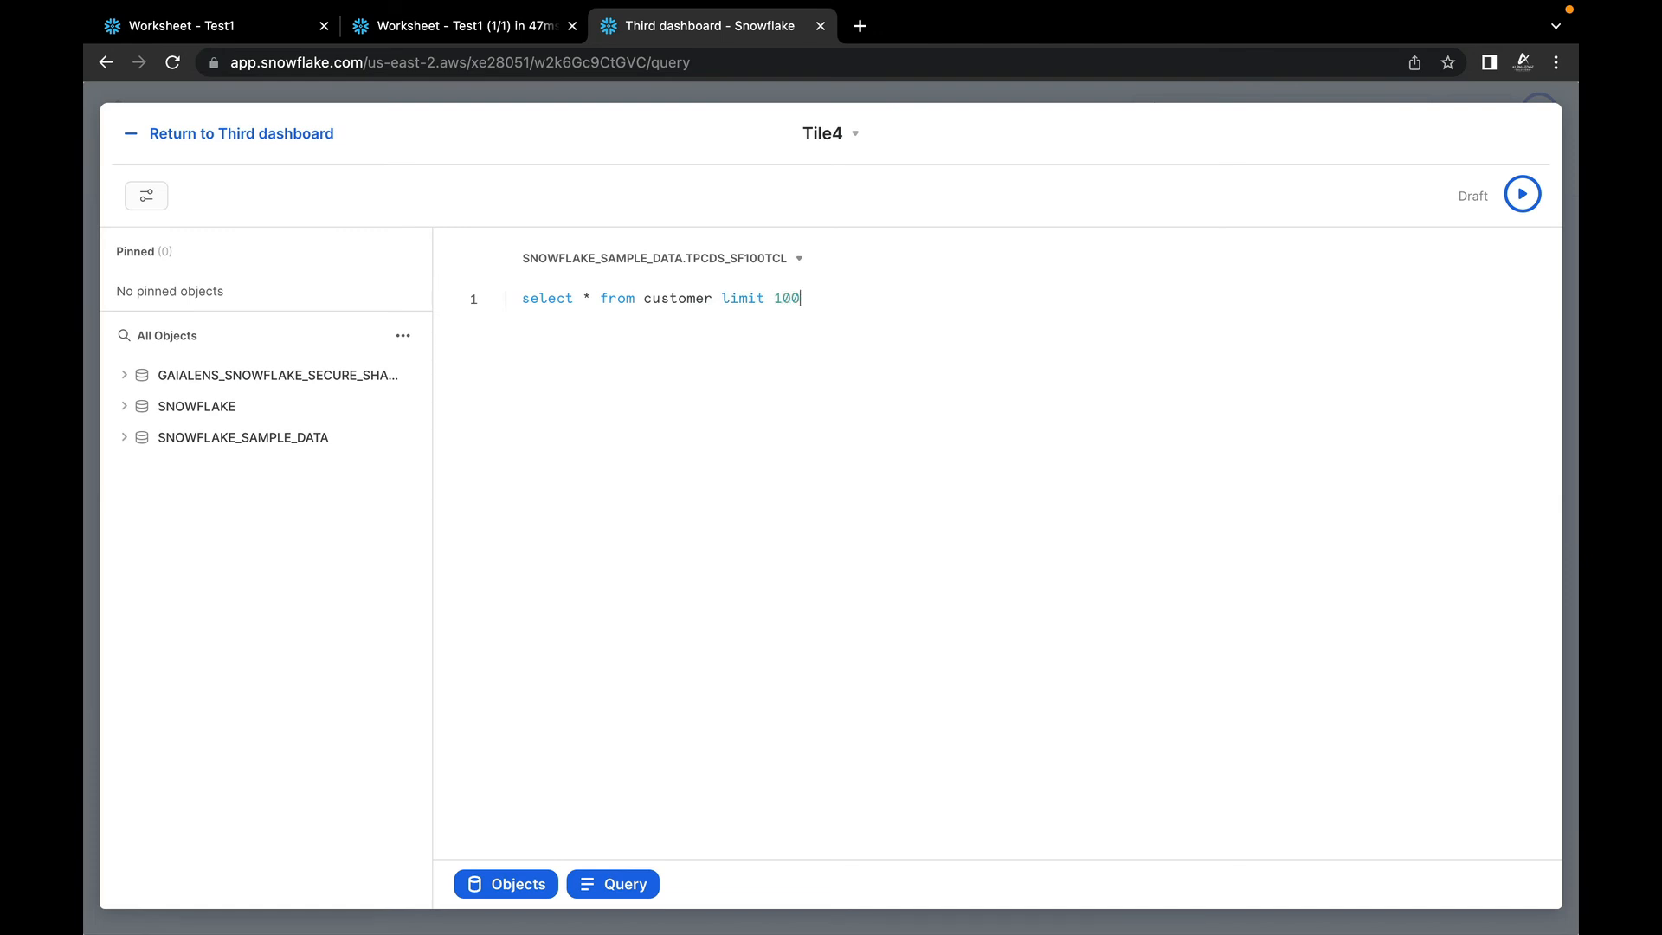
click(1522, 194)
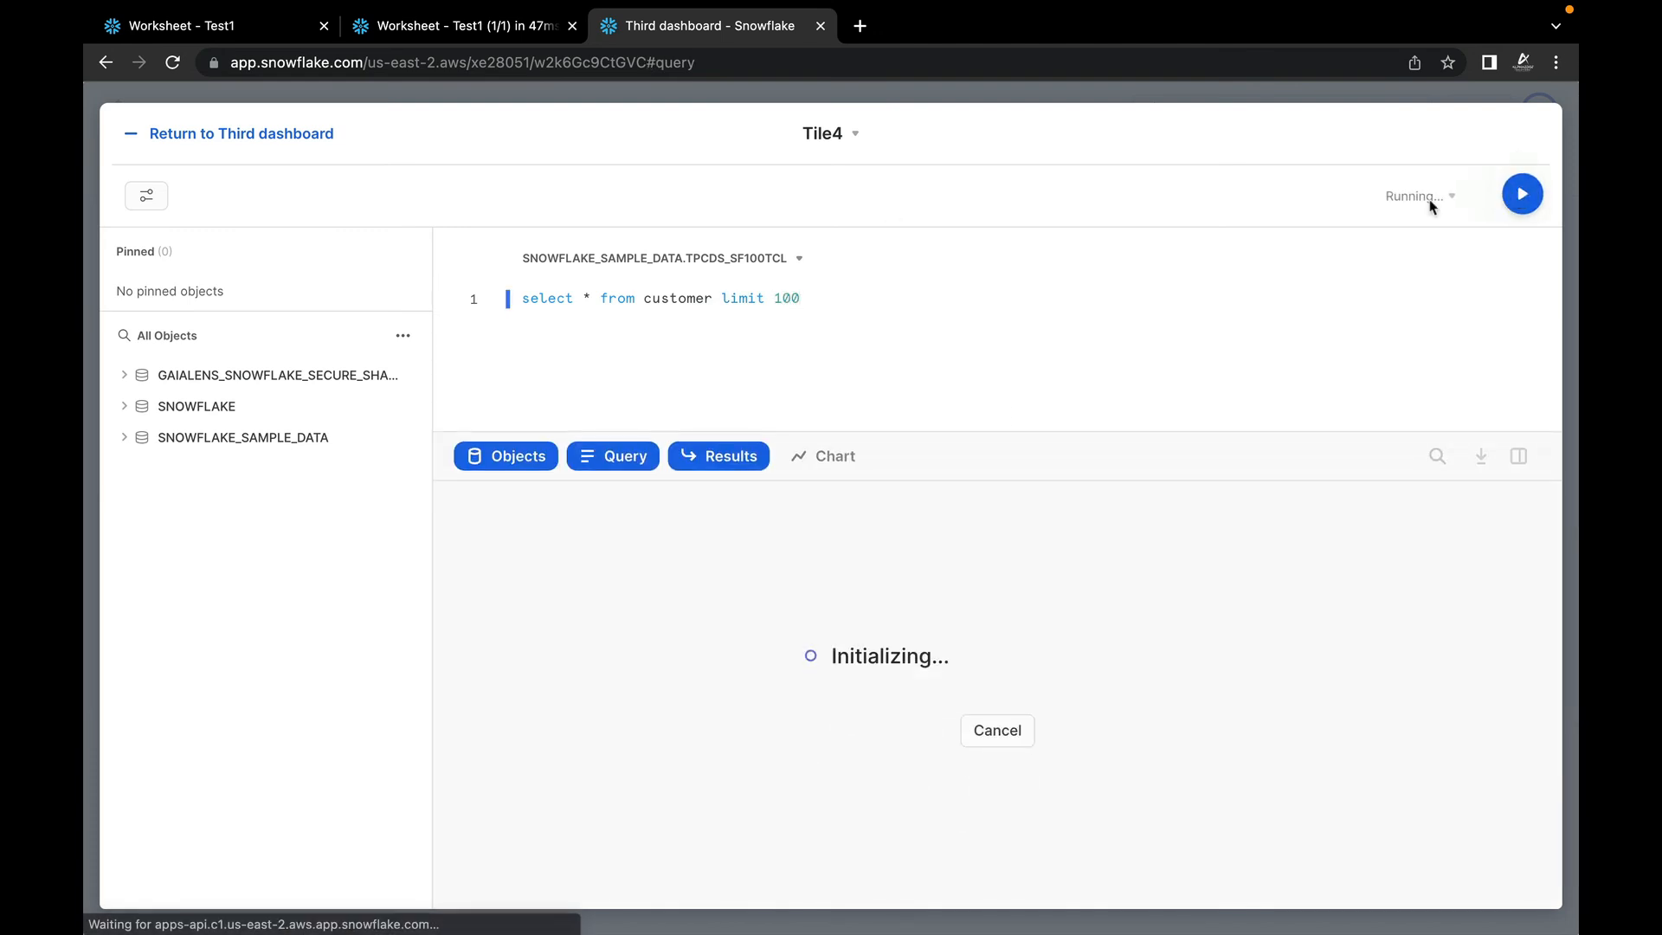
click(260, 134)
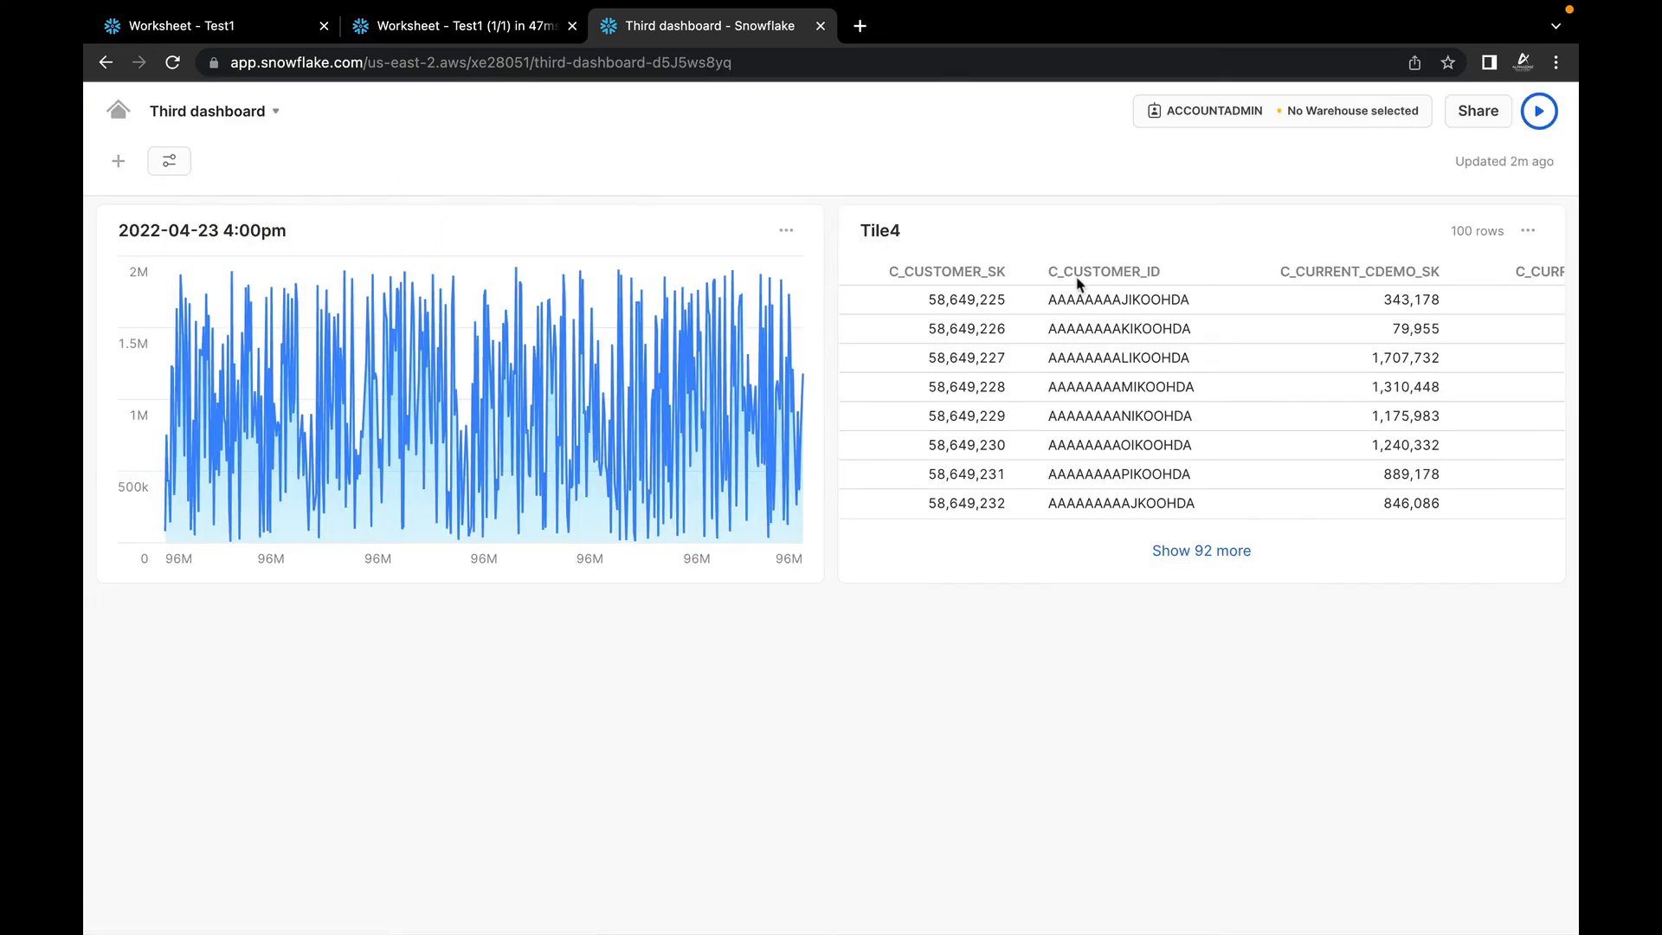
Step: Unplace Tile4 from Third dashboard and place it again in its own row below the chart tile
click(1528, 230)
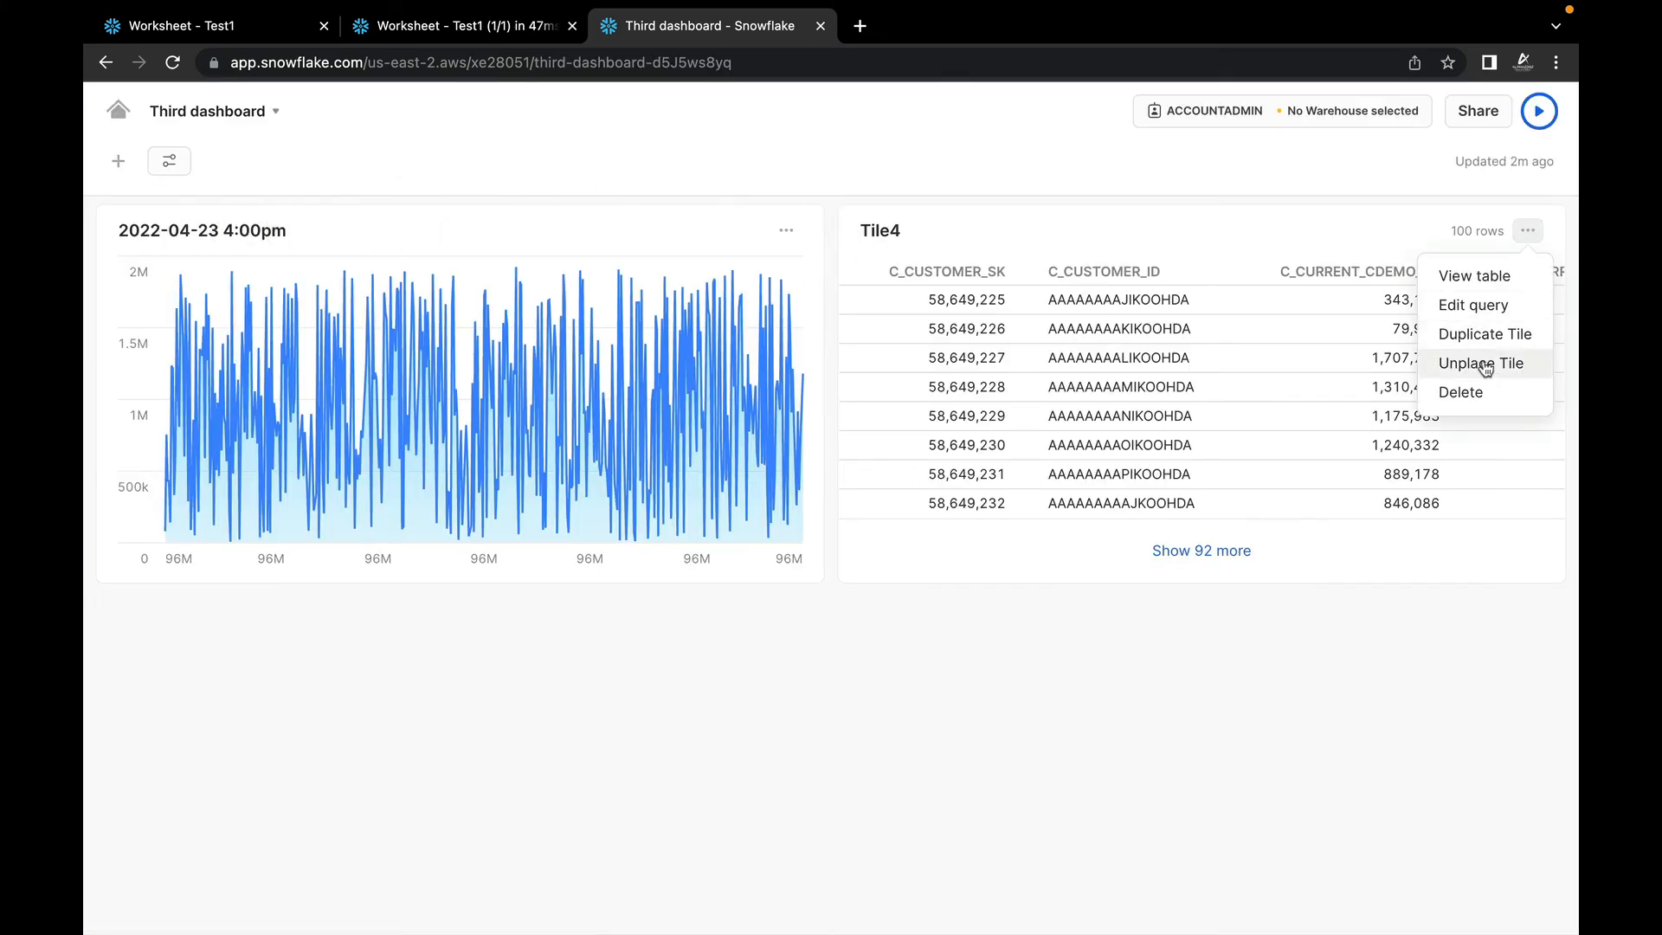
click(1485, 365)
click(115, 164)
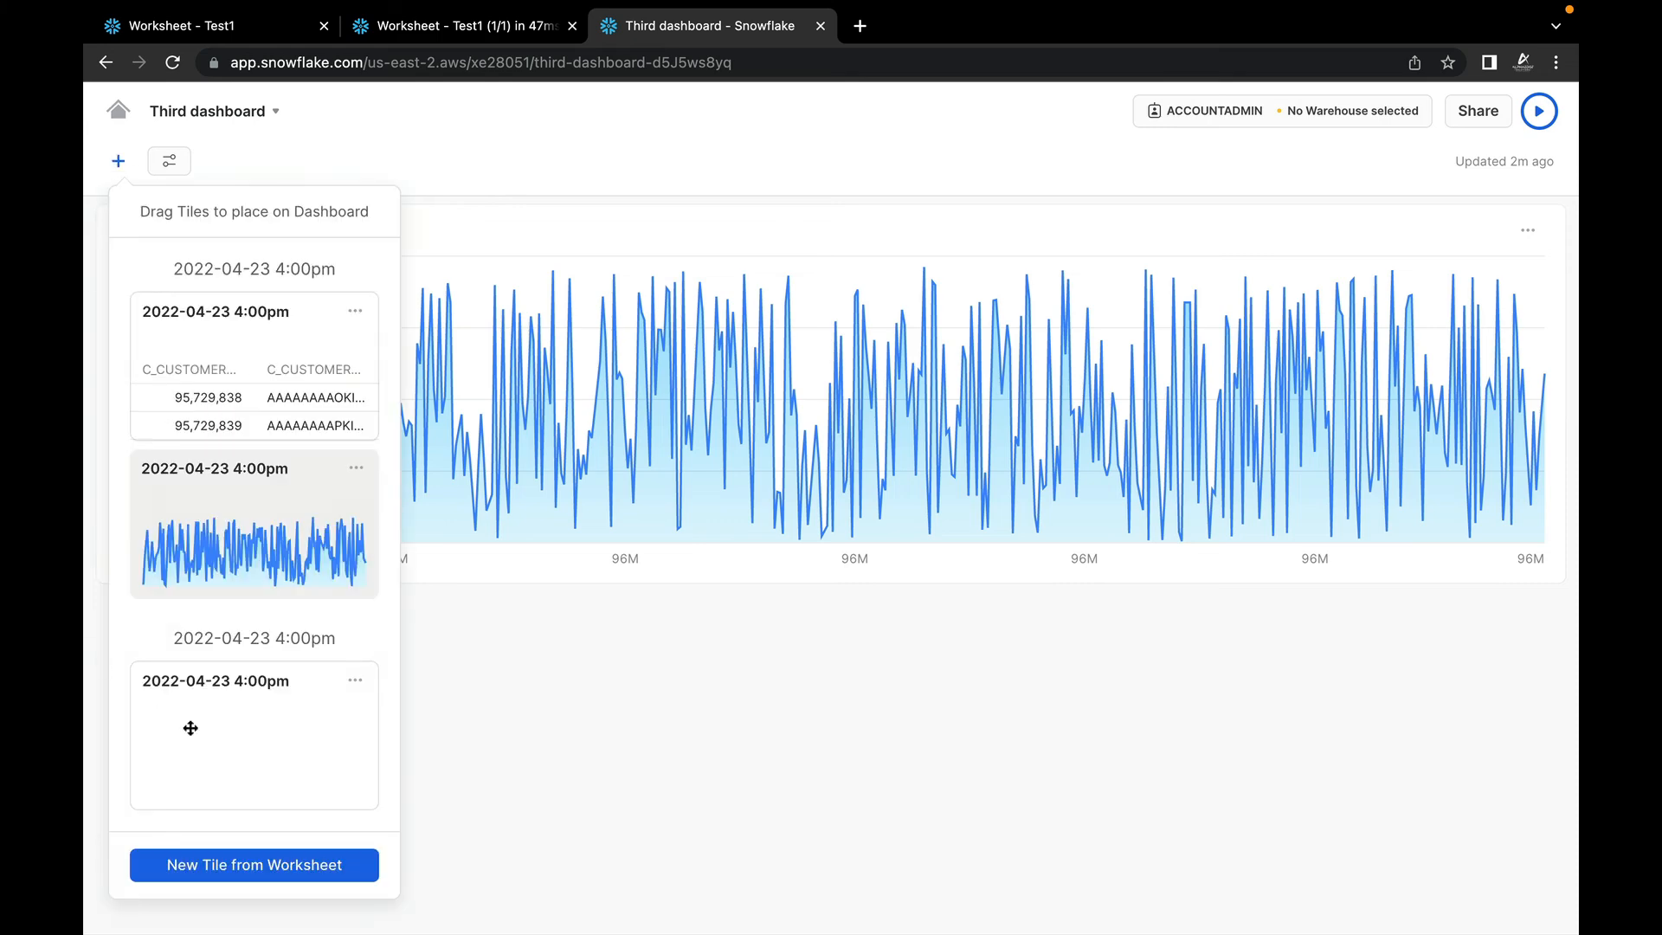
scroll(267, 618, down, 7)
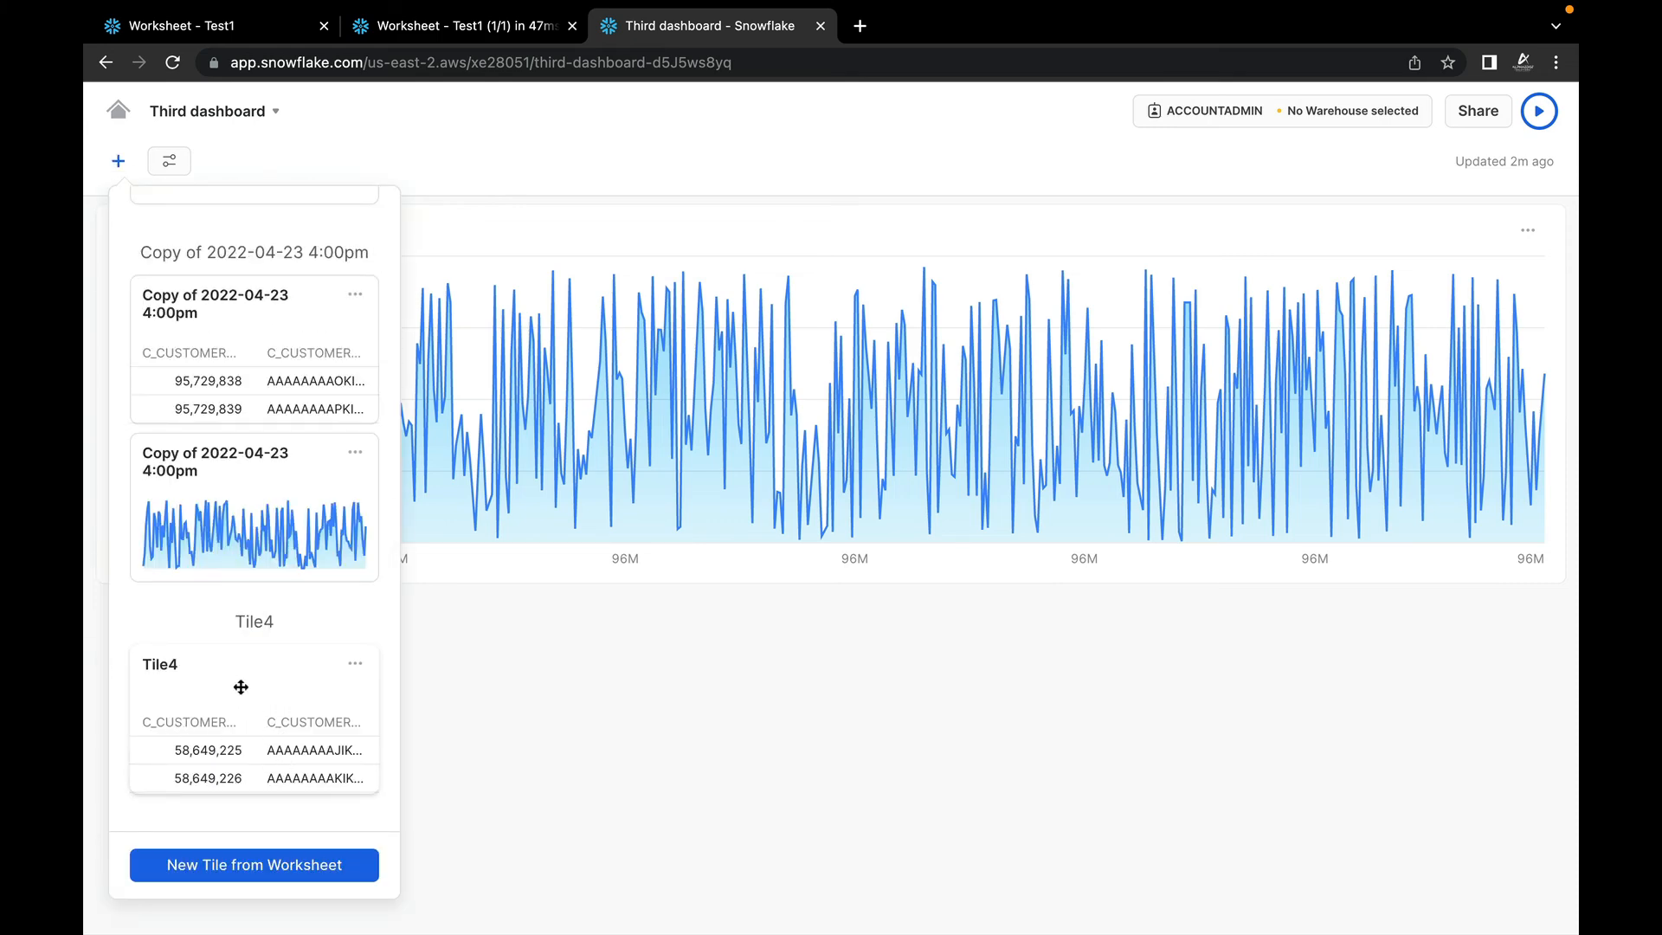
drag(242, 688, 321, 700)
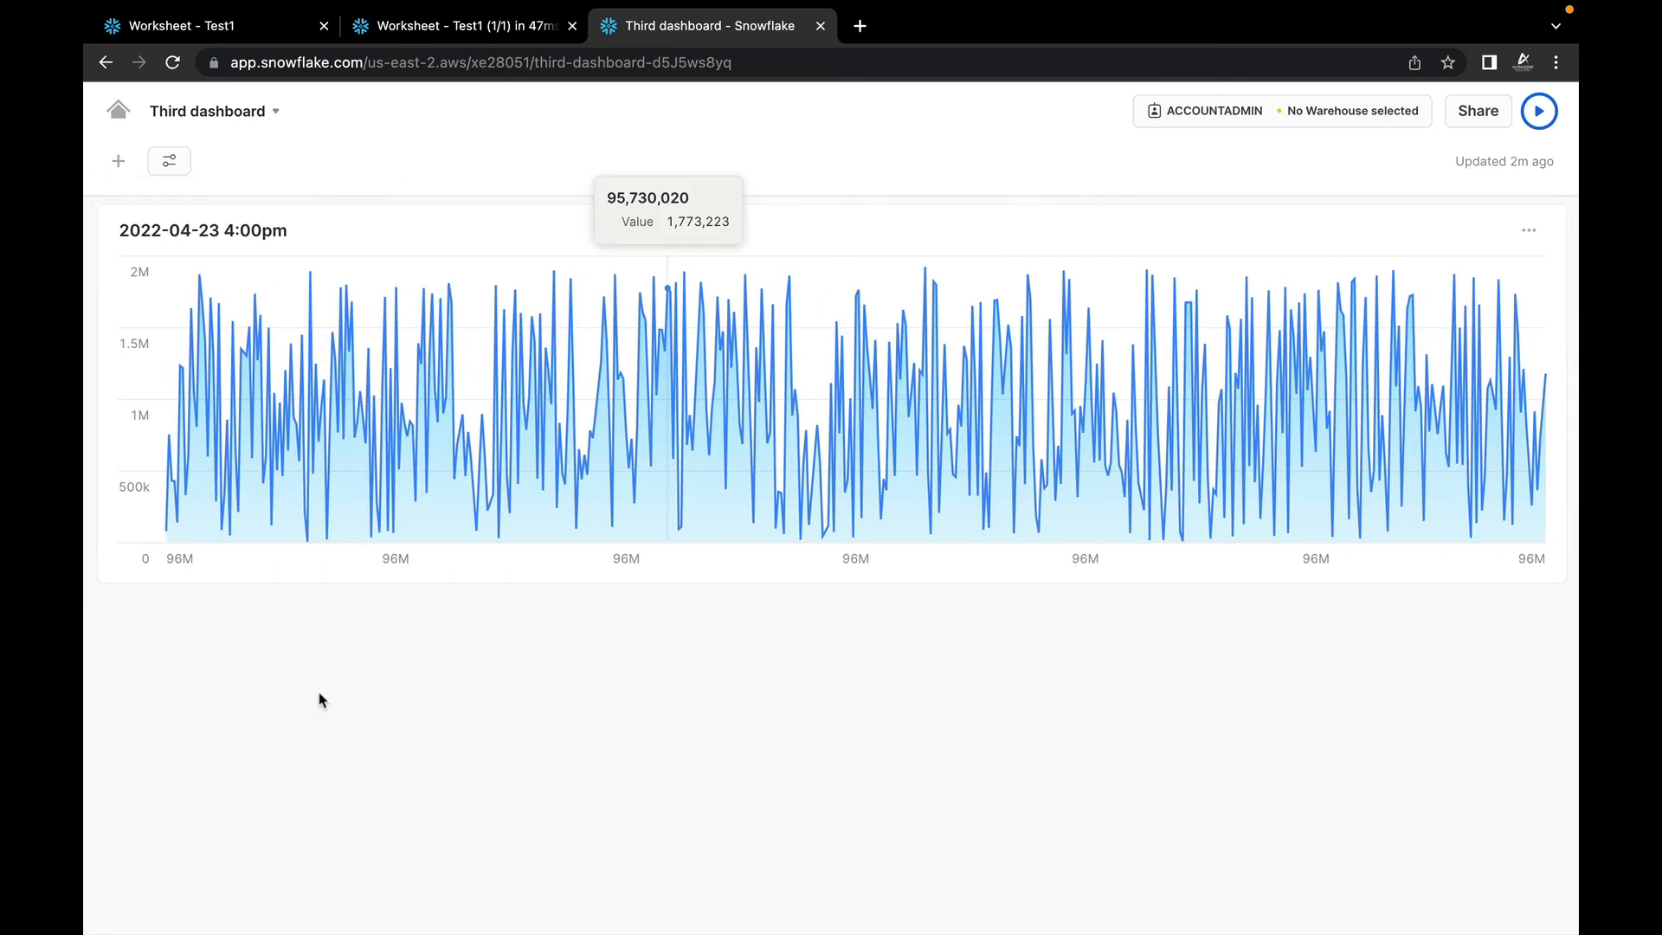
click(119, 162)
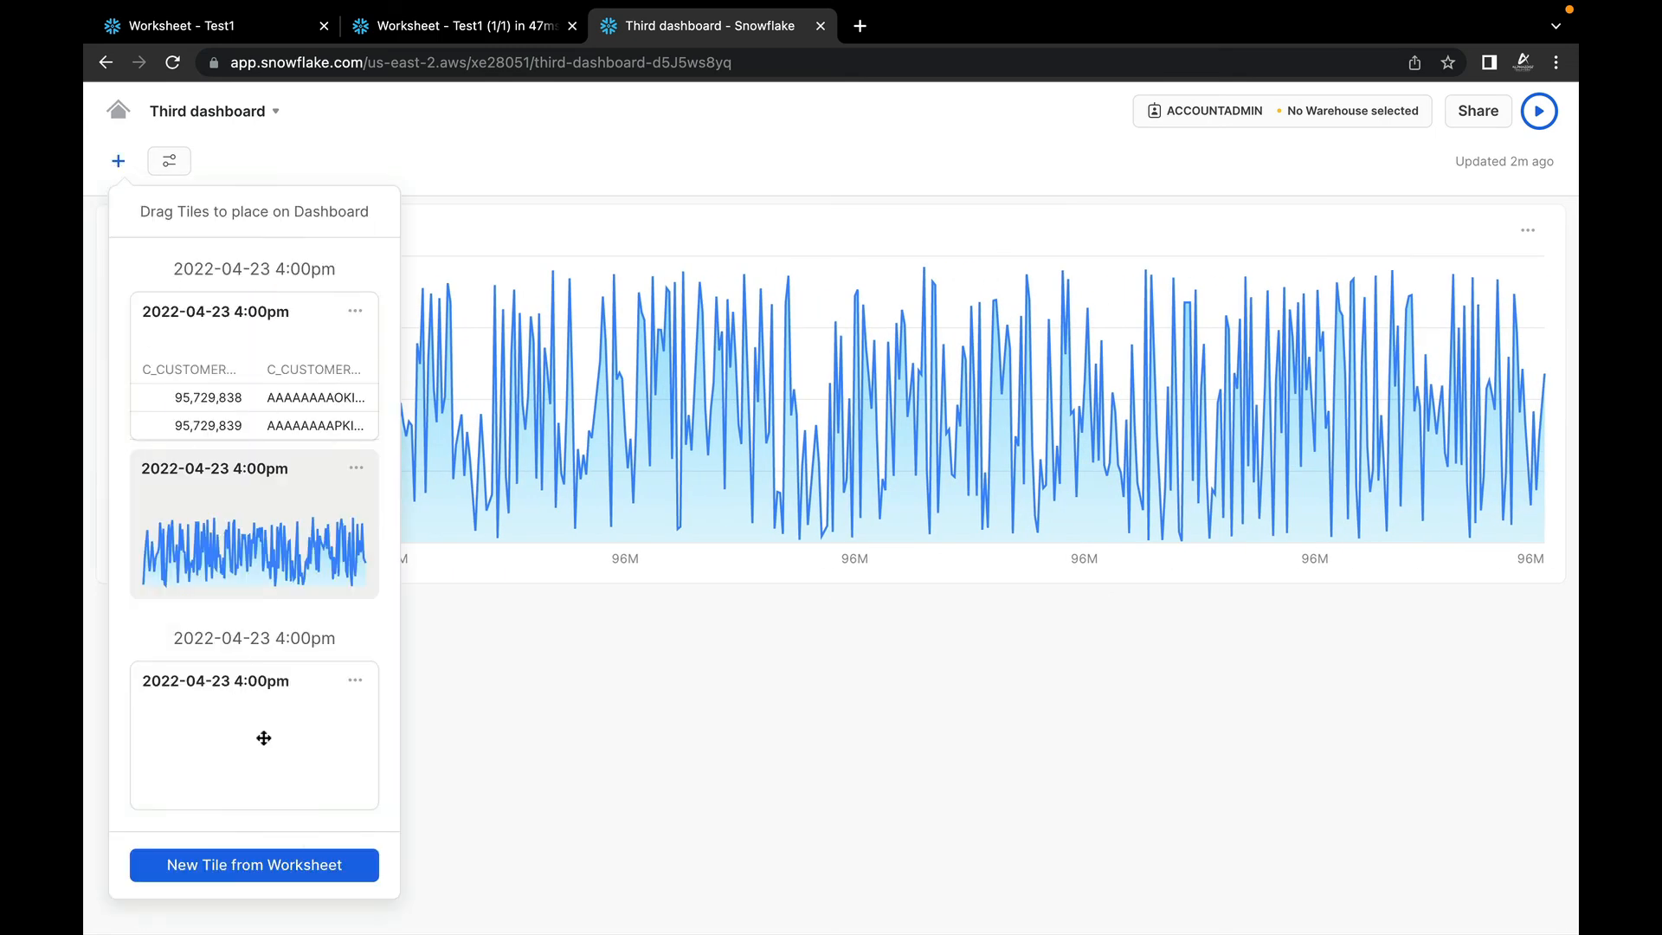
click(355, 684)
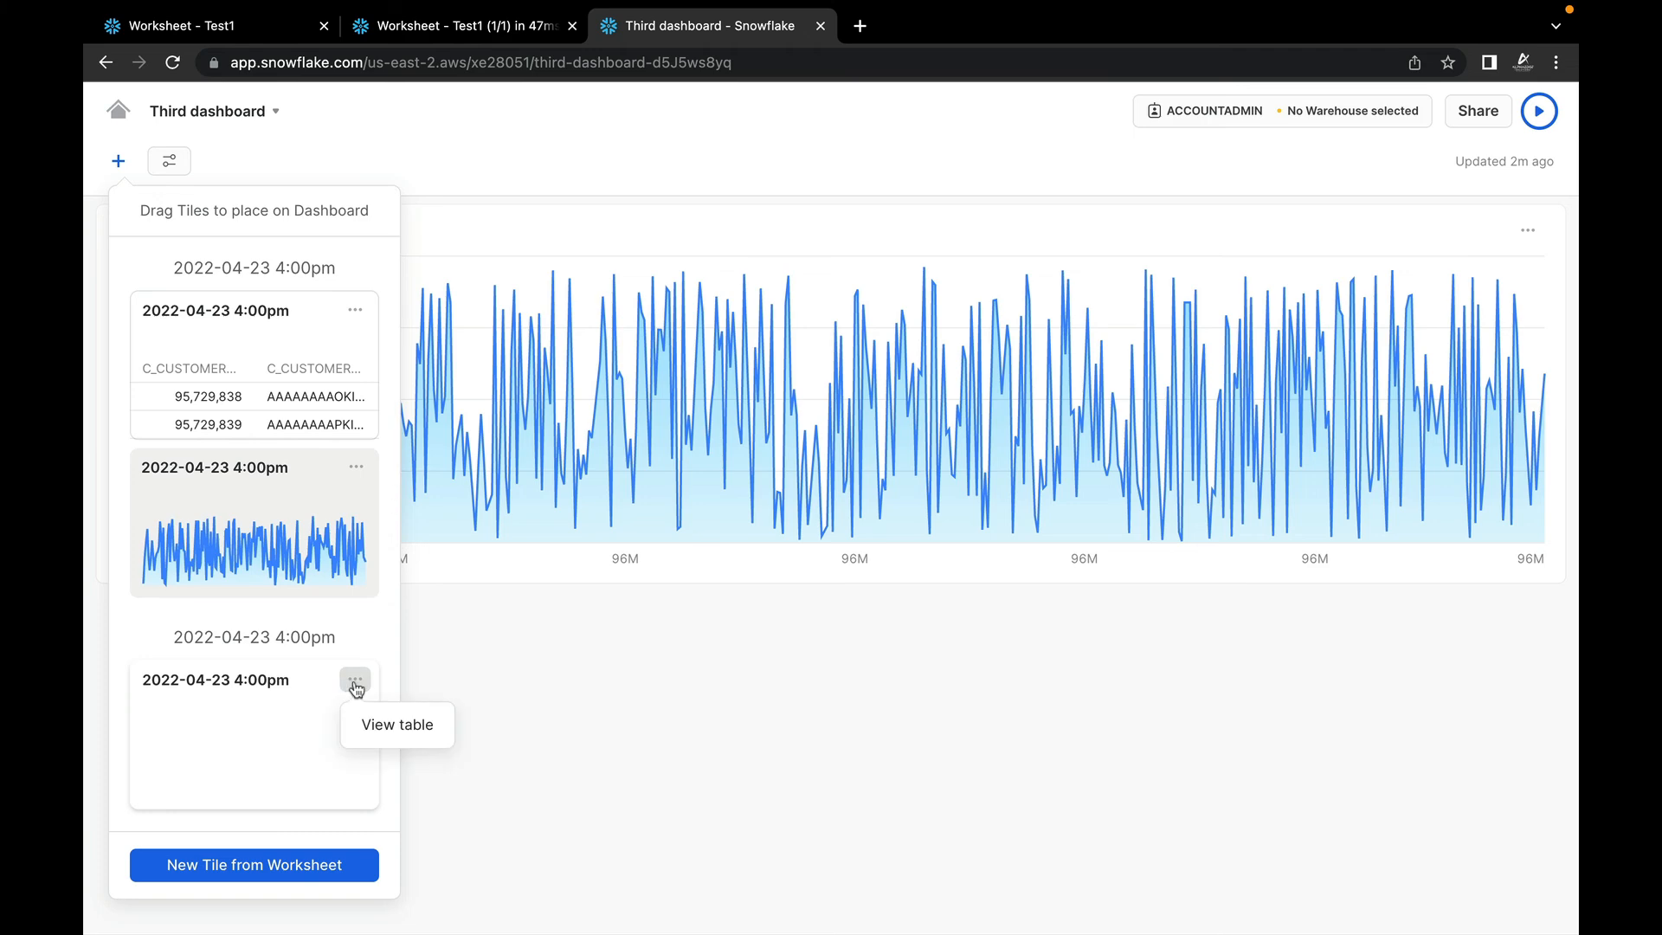
scroll(232, 658, down, 5)
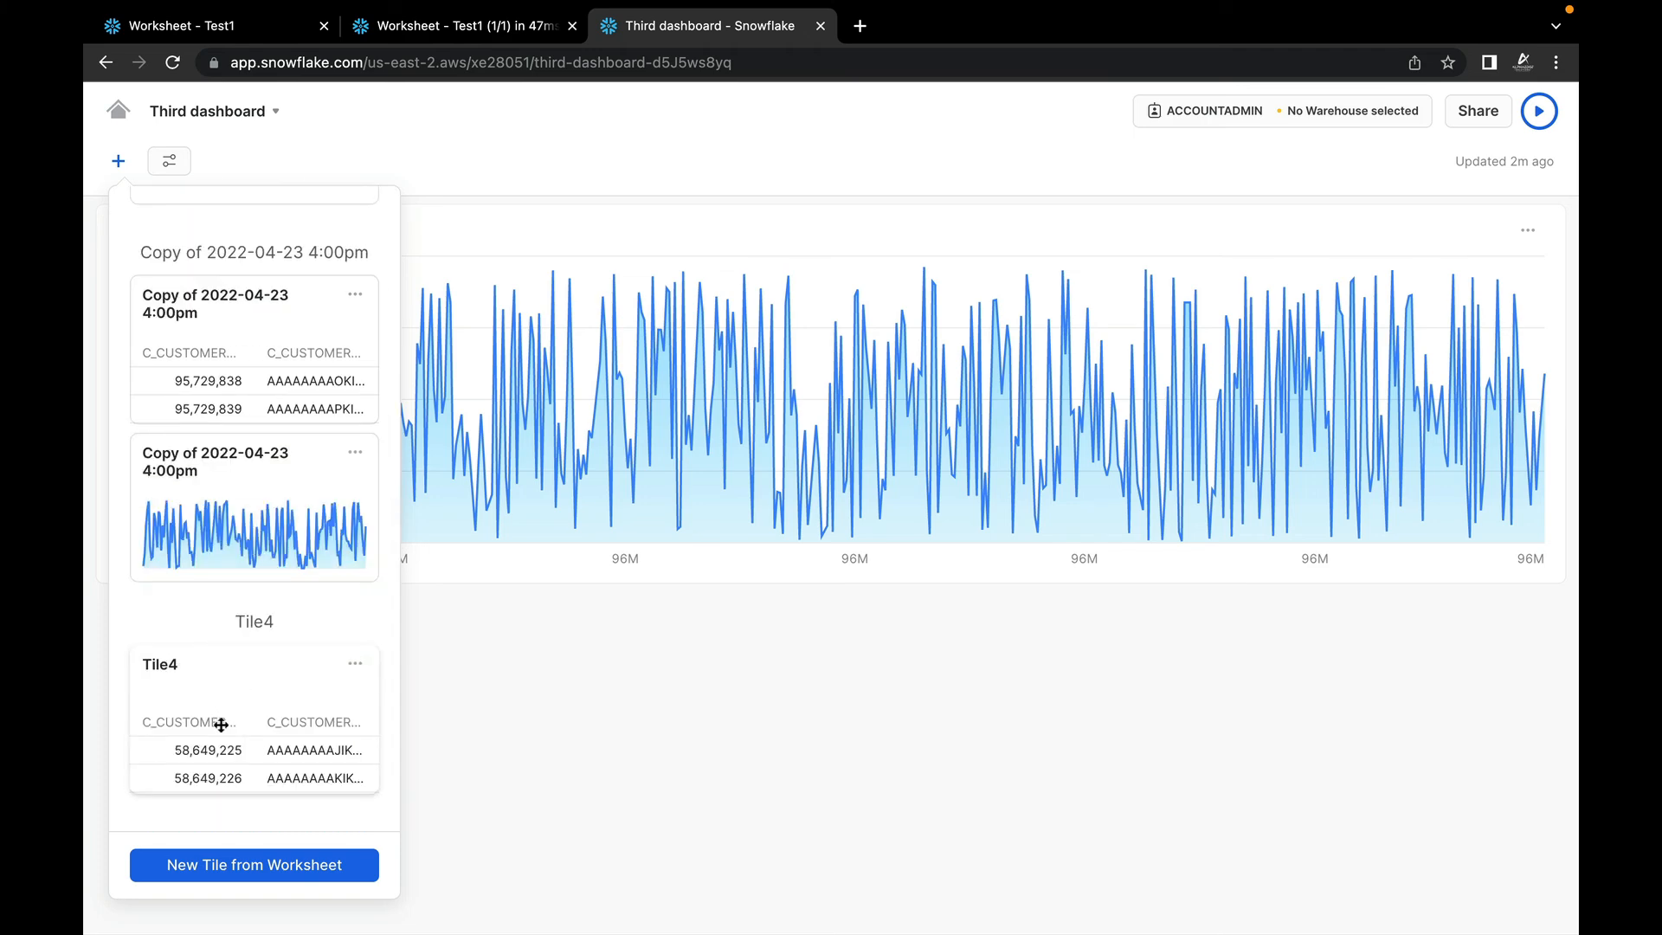
drag(219, 724, 846, 620)
scroll(810, 712, down, 3)
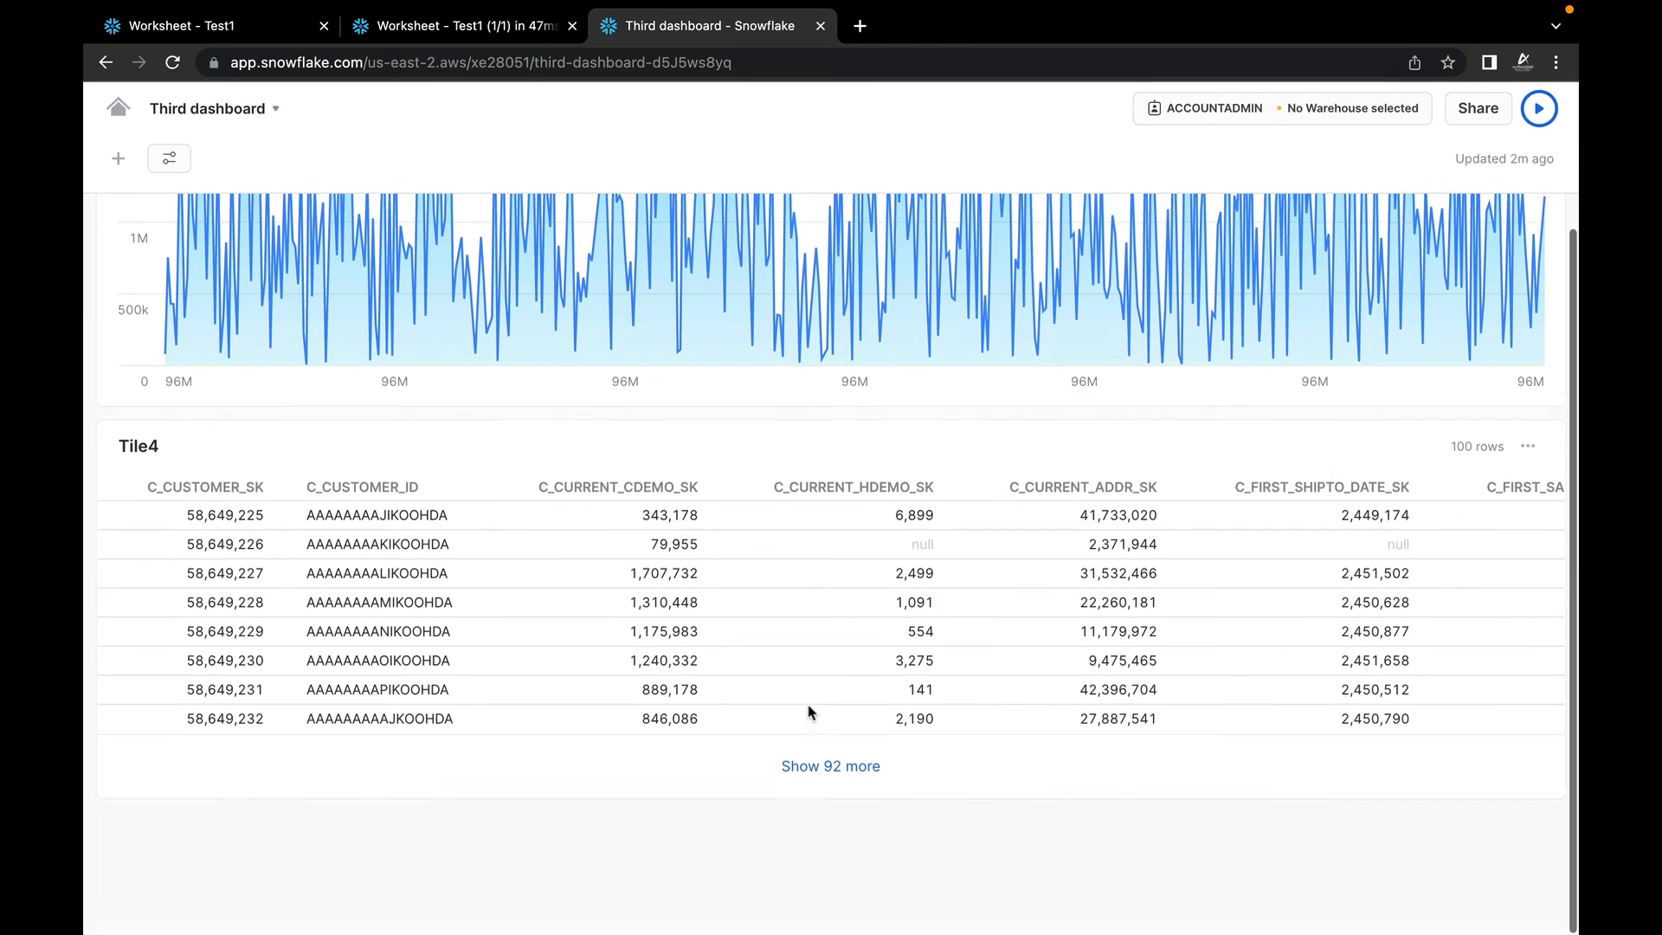
scroll(809, 711, up, 3)
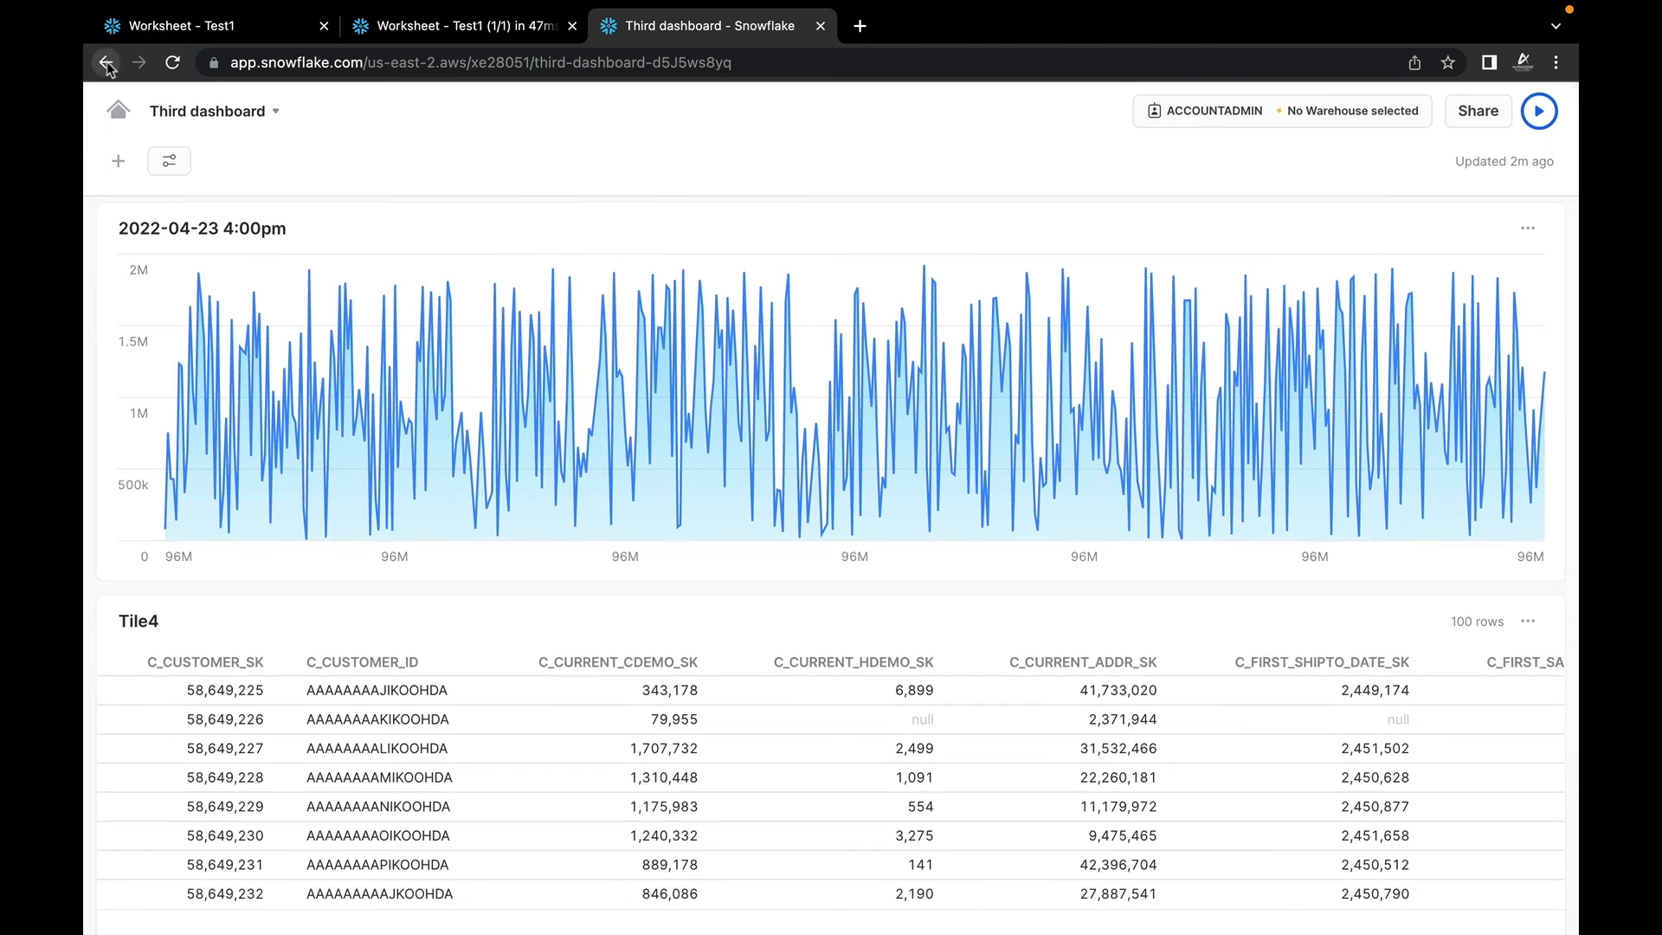
Step: Leave Third dashboard, browse the schemas of the GAIALENS and SNOWFLAKE databases, and view the private data shares
click(114, 87)
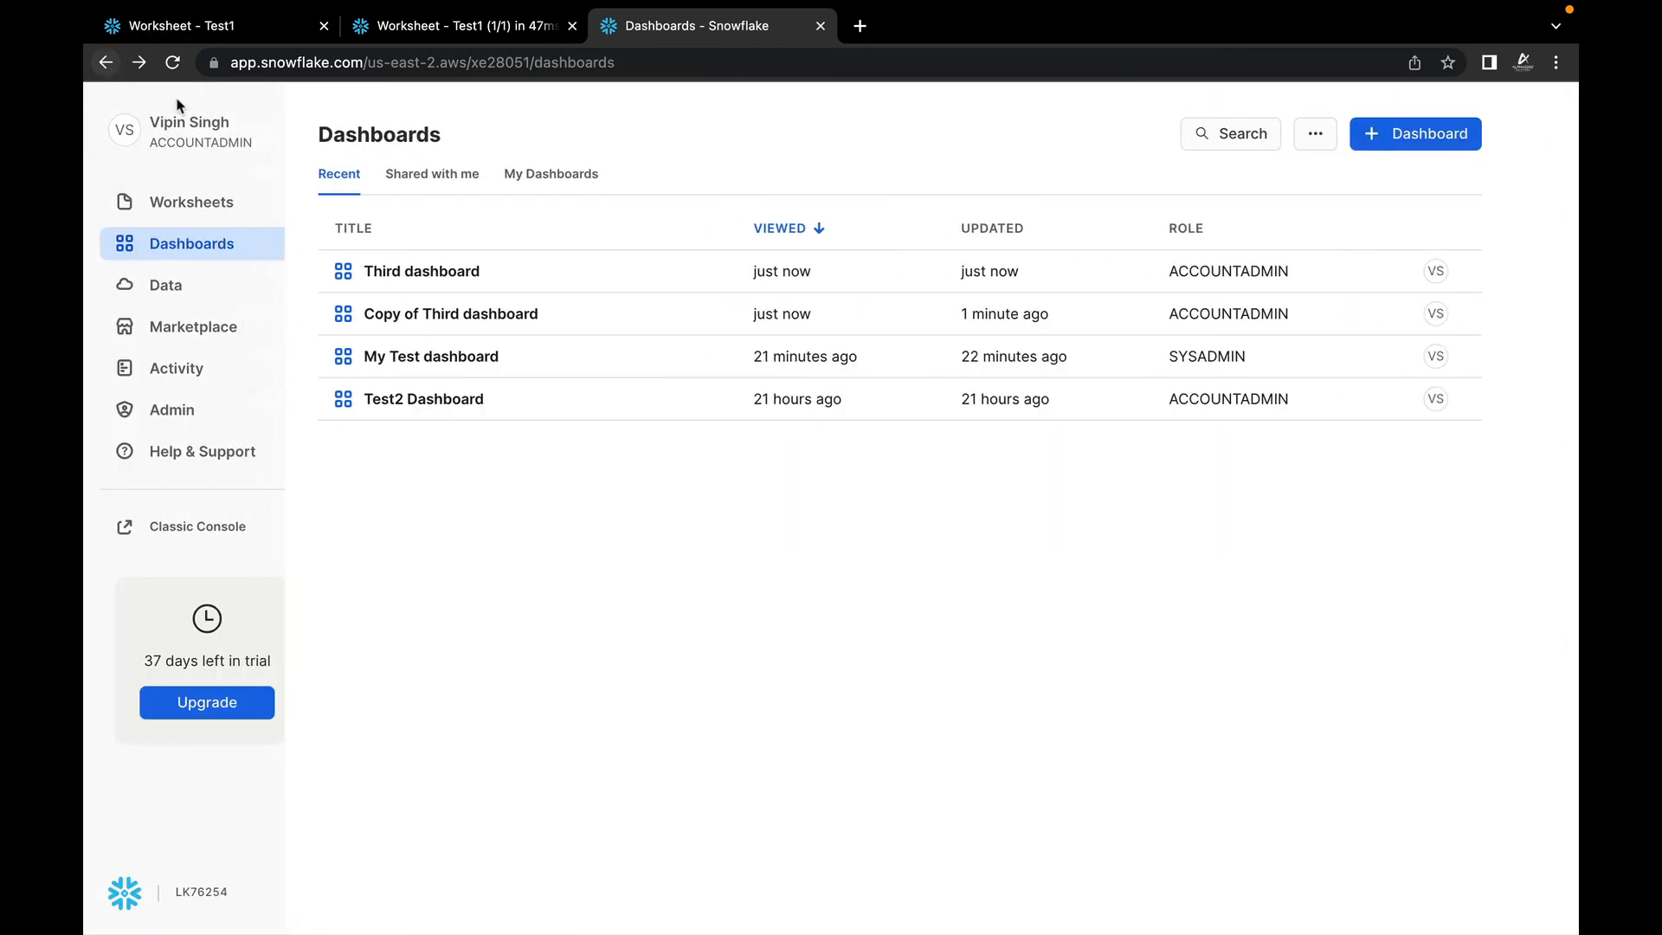
click(164, 284)
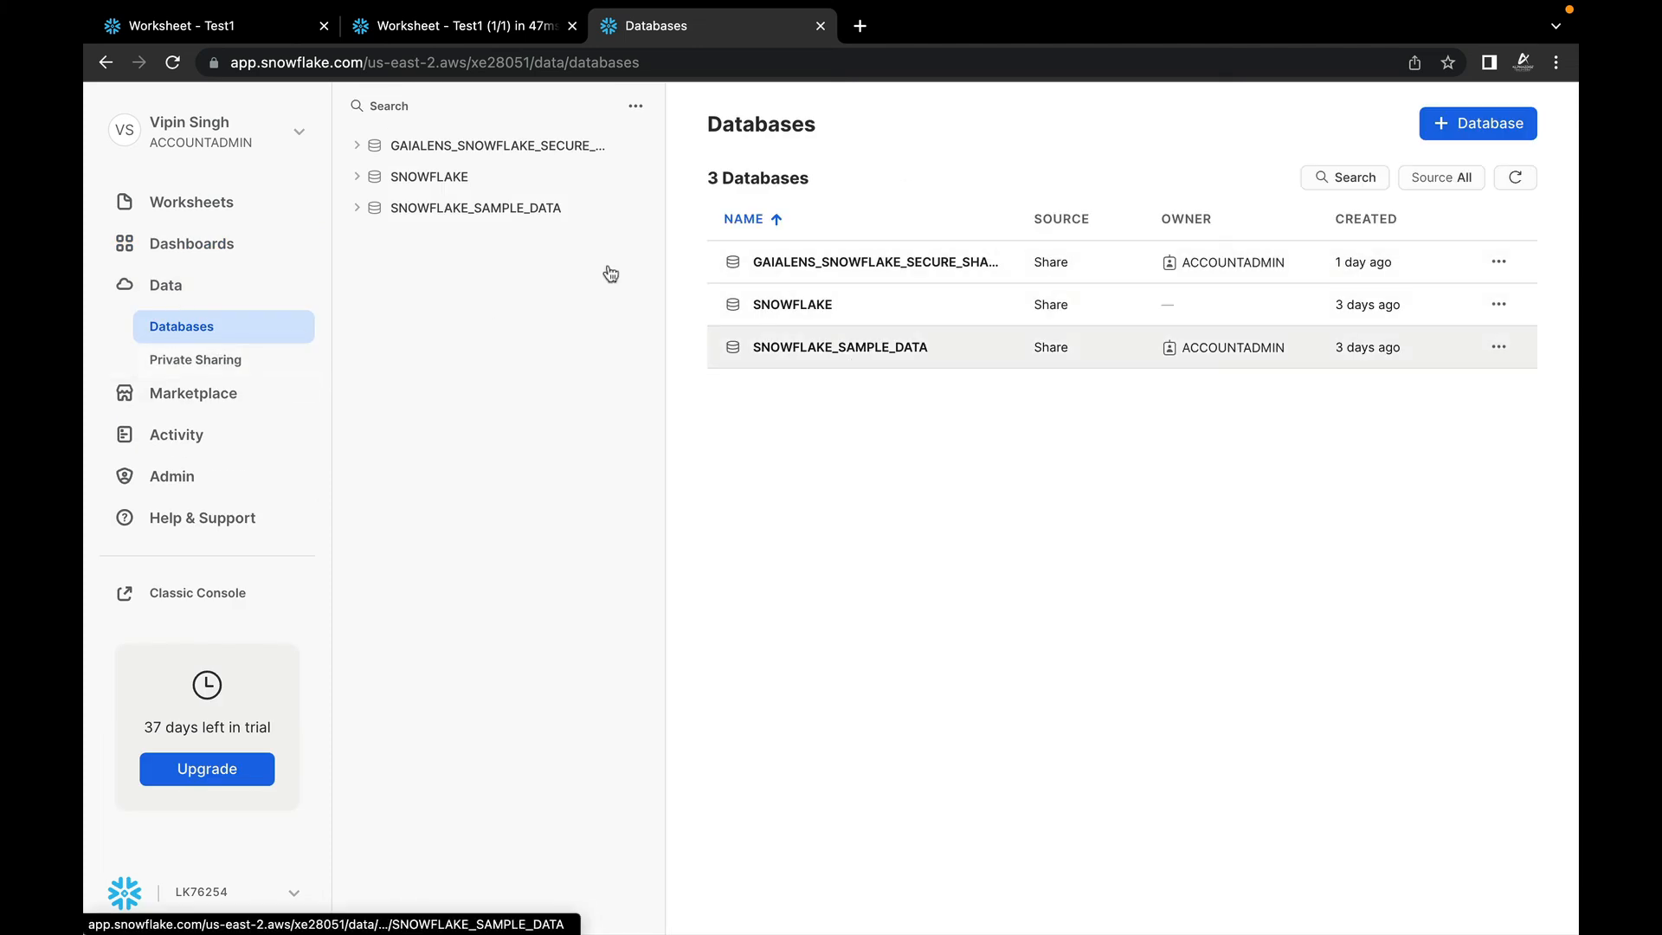
click(360, 147)
click(357, 239)
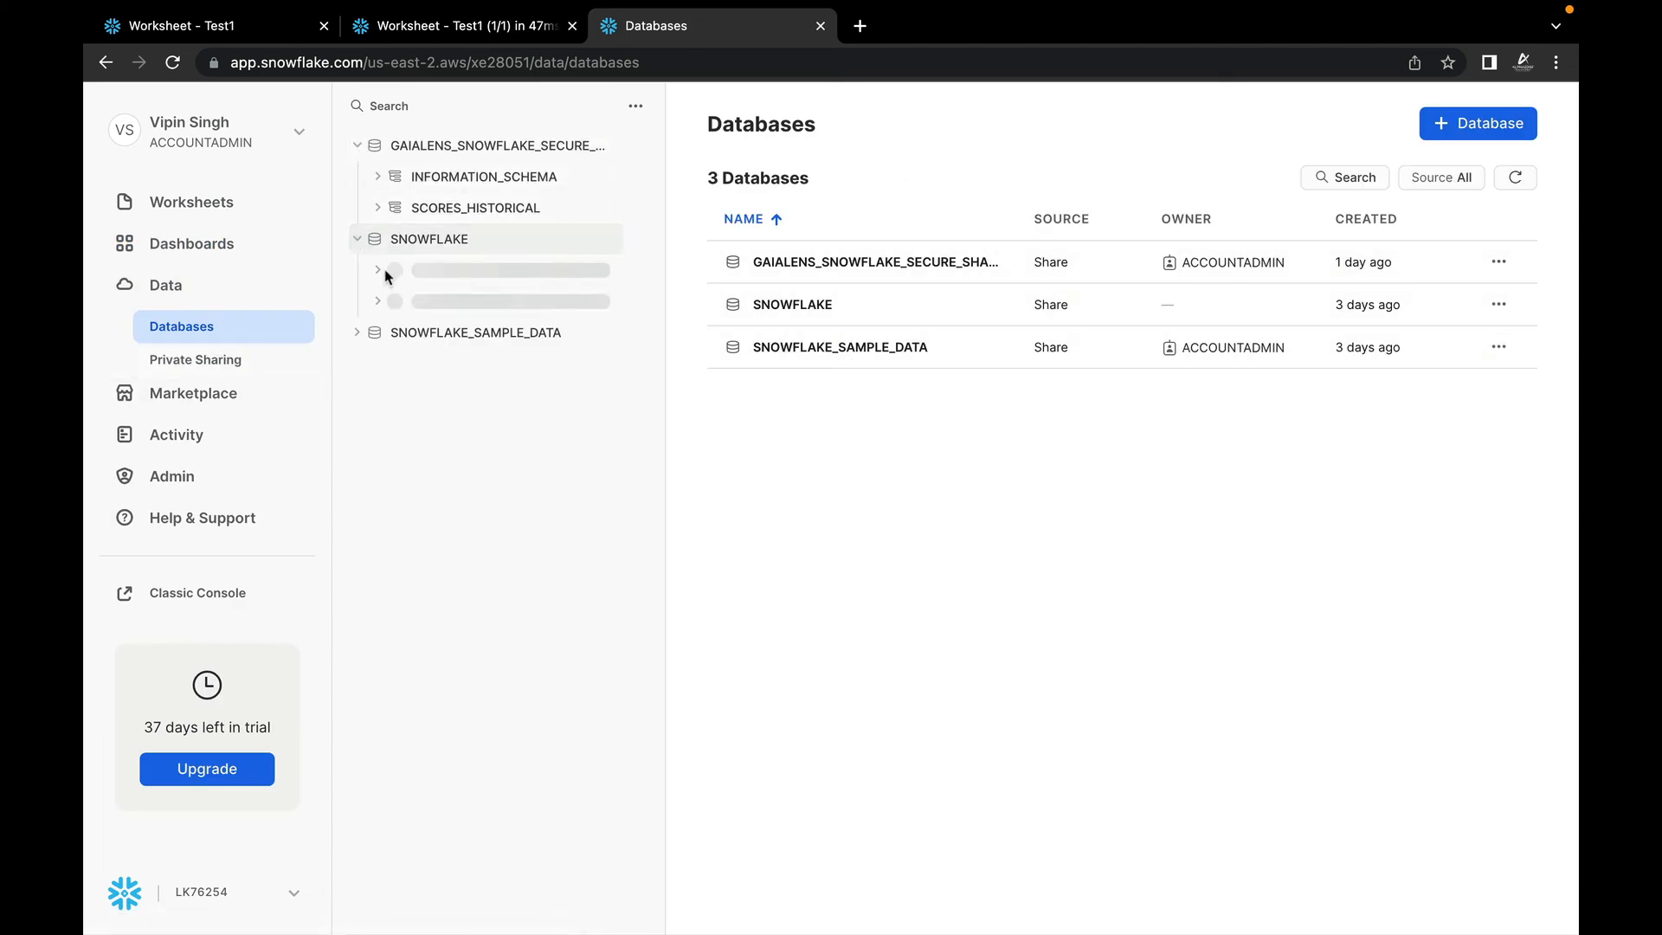
click(210, 365)
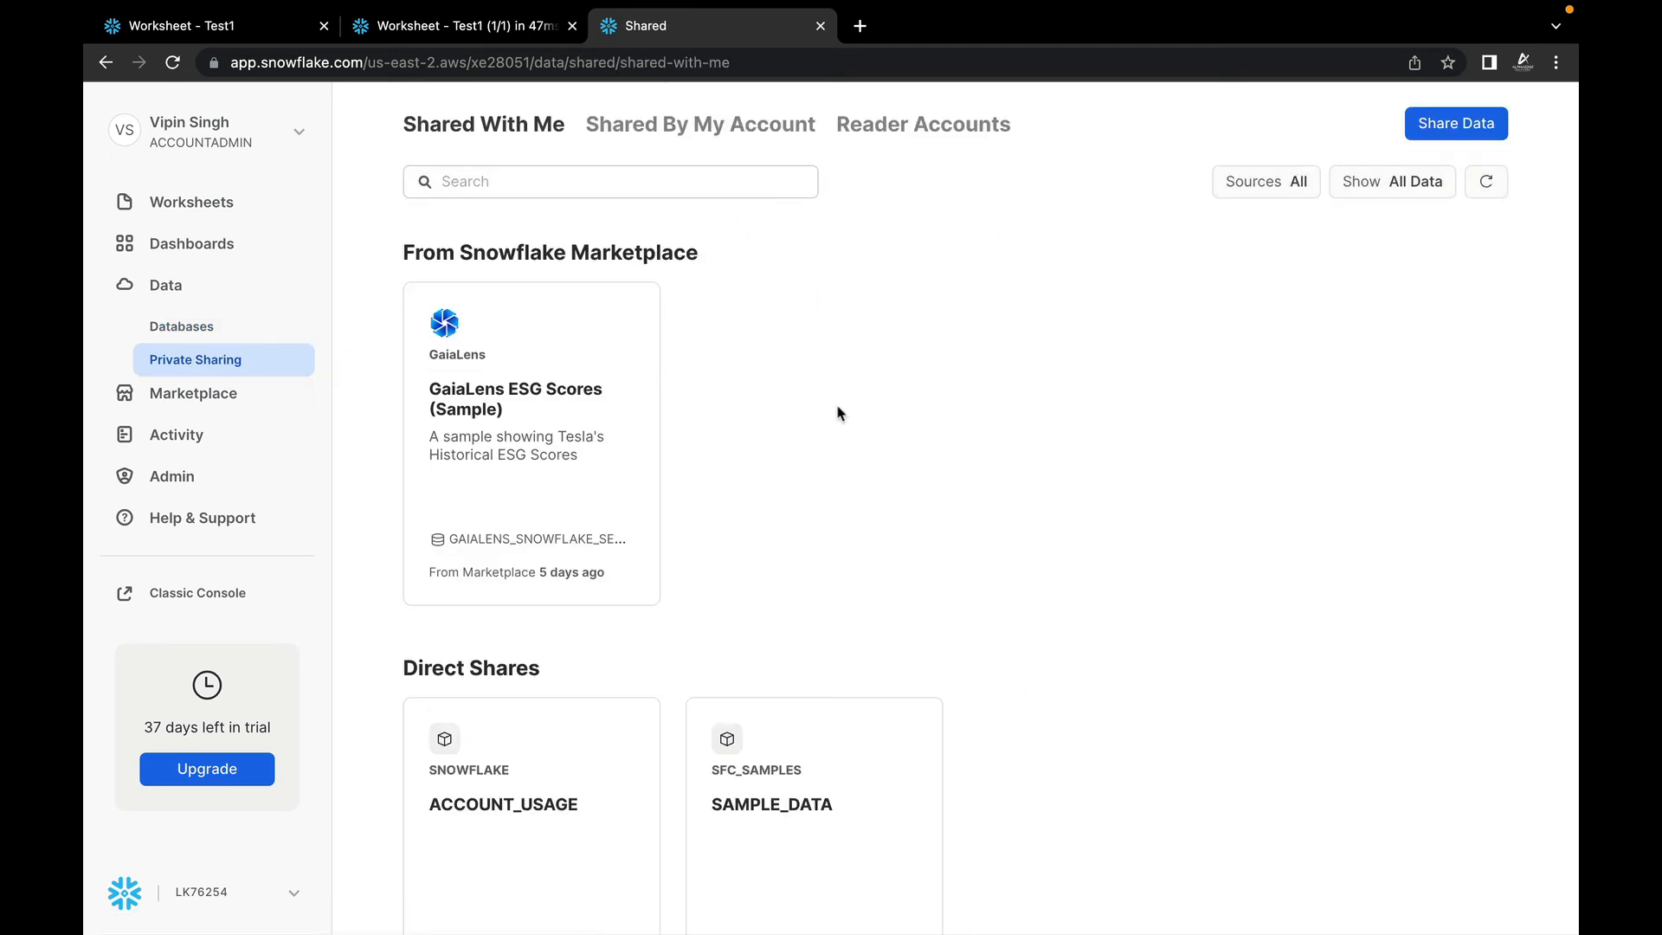
Step: Look over the Marketplace and the account's Query History and Copy History
click(192, 395)
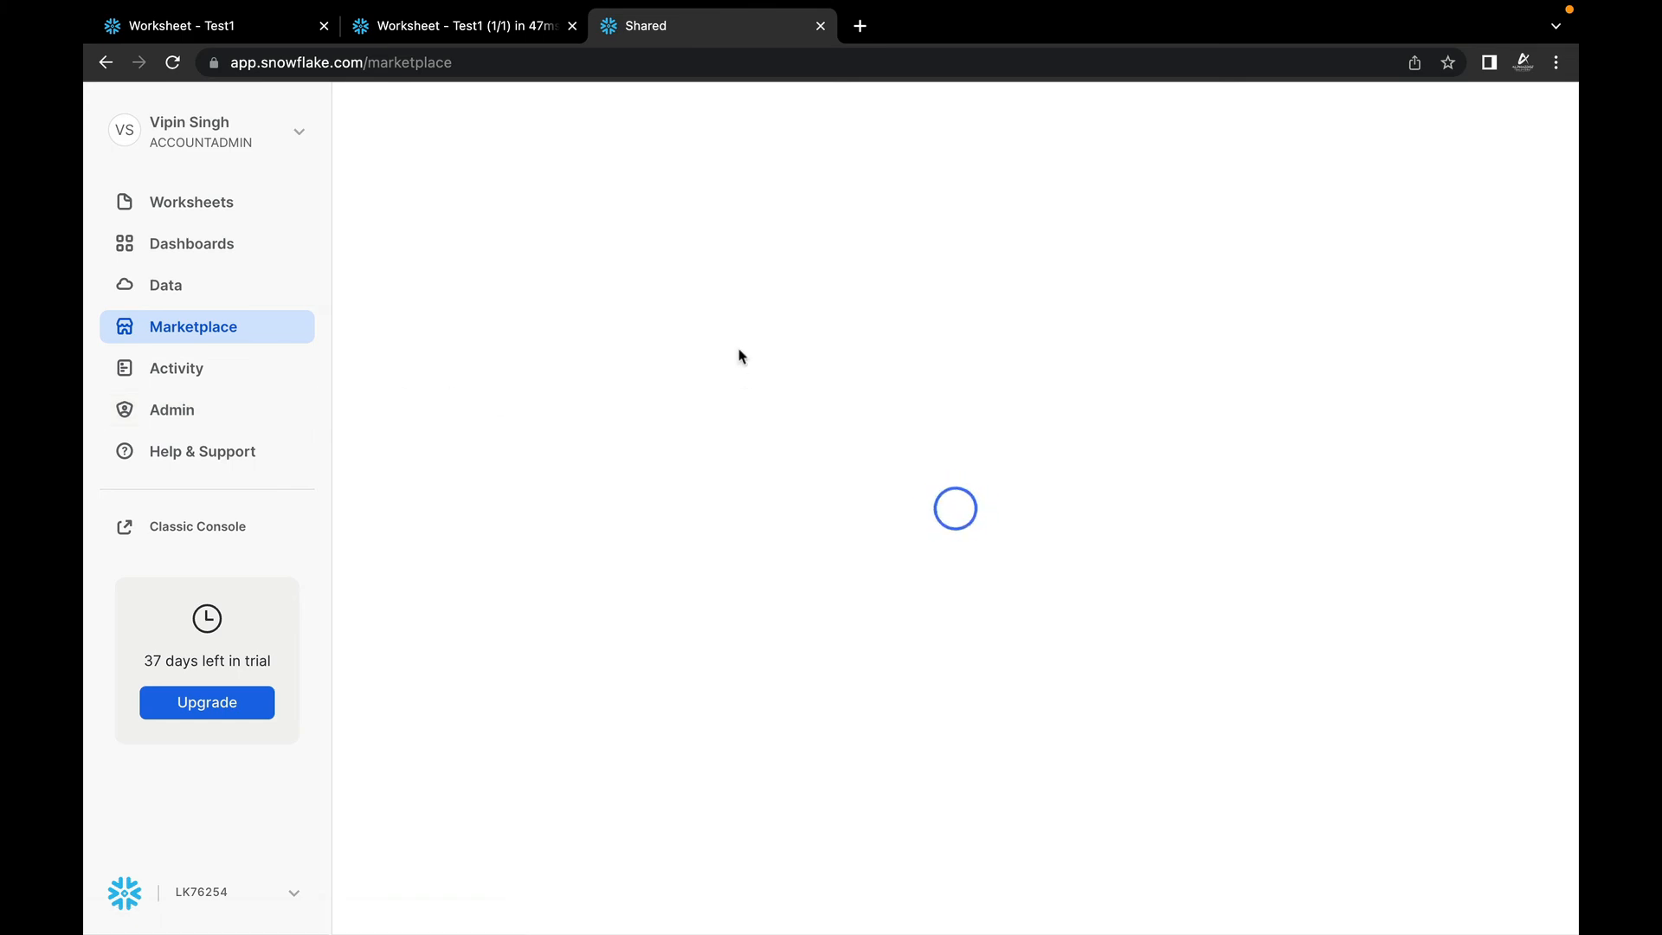
click(187, 370)
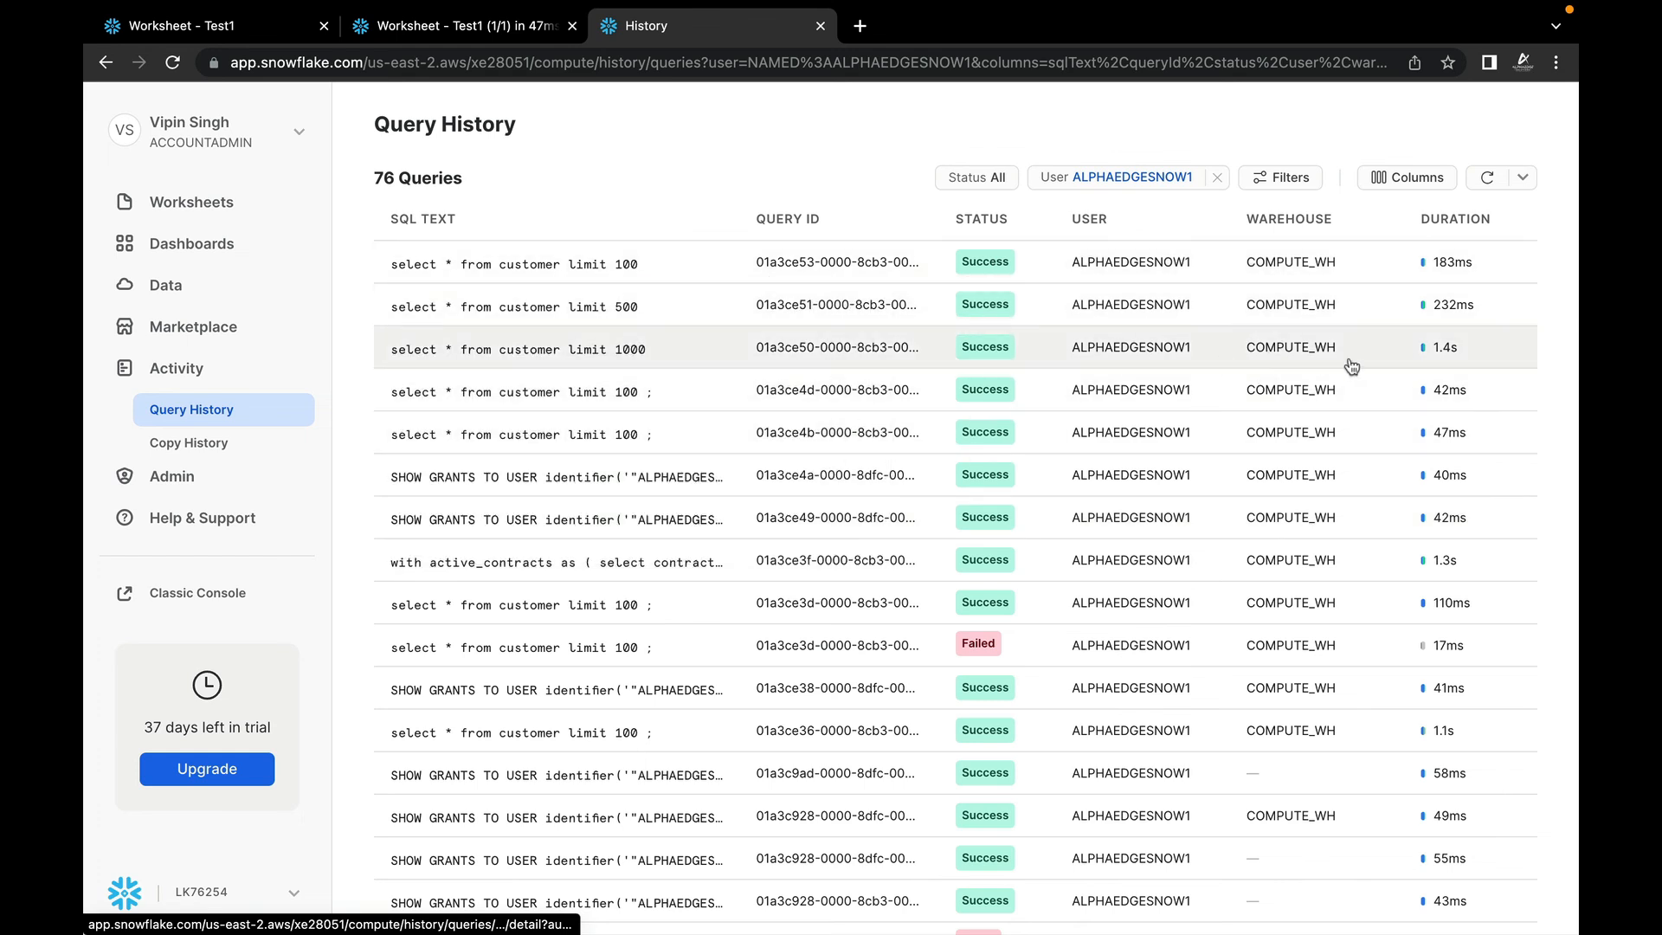
click(217, 445)
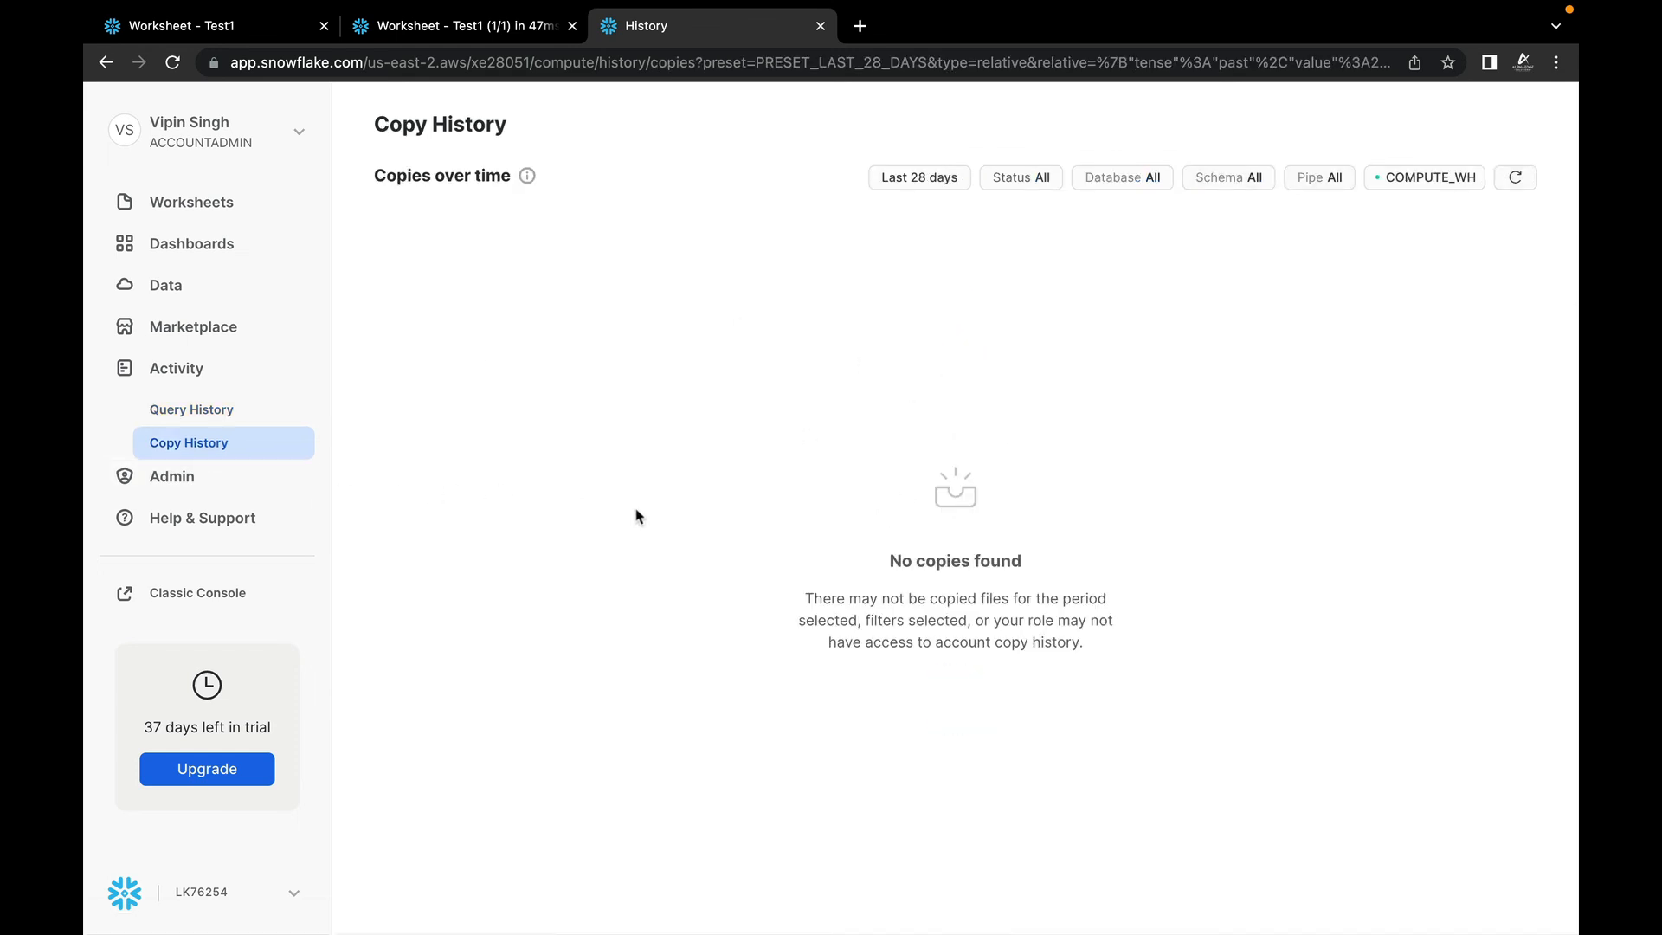
Step: Review the account administration pages for Usage, Warehouses, Resource Monitors, and Users & Roles
click(178, 482)
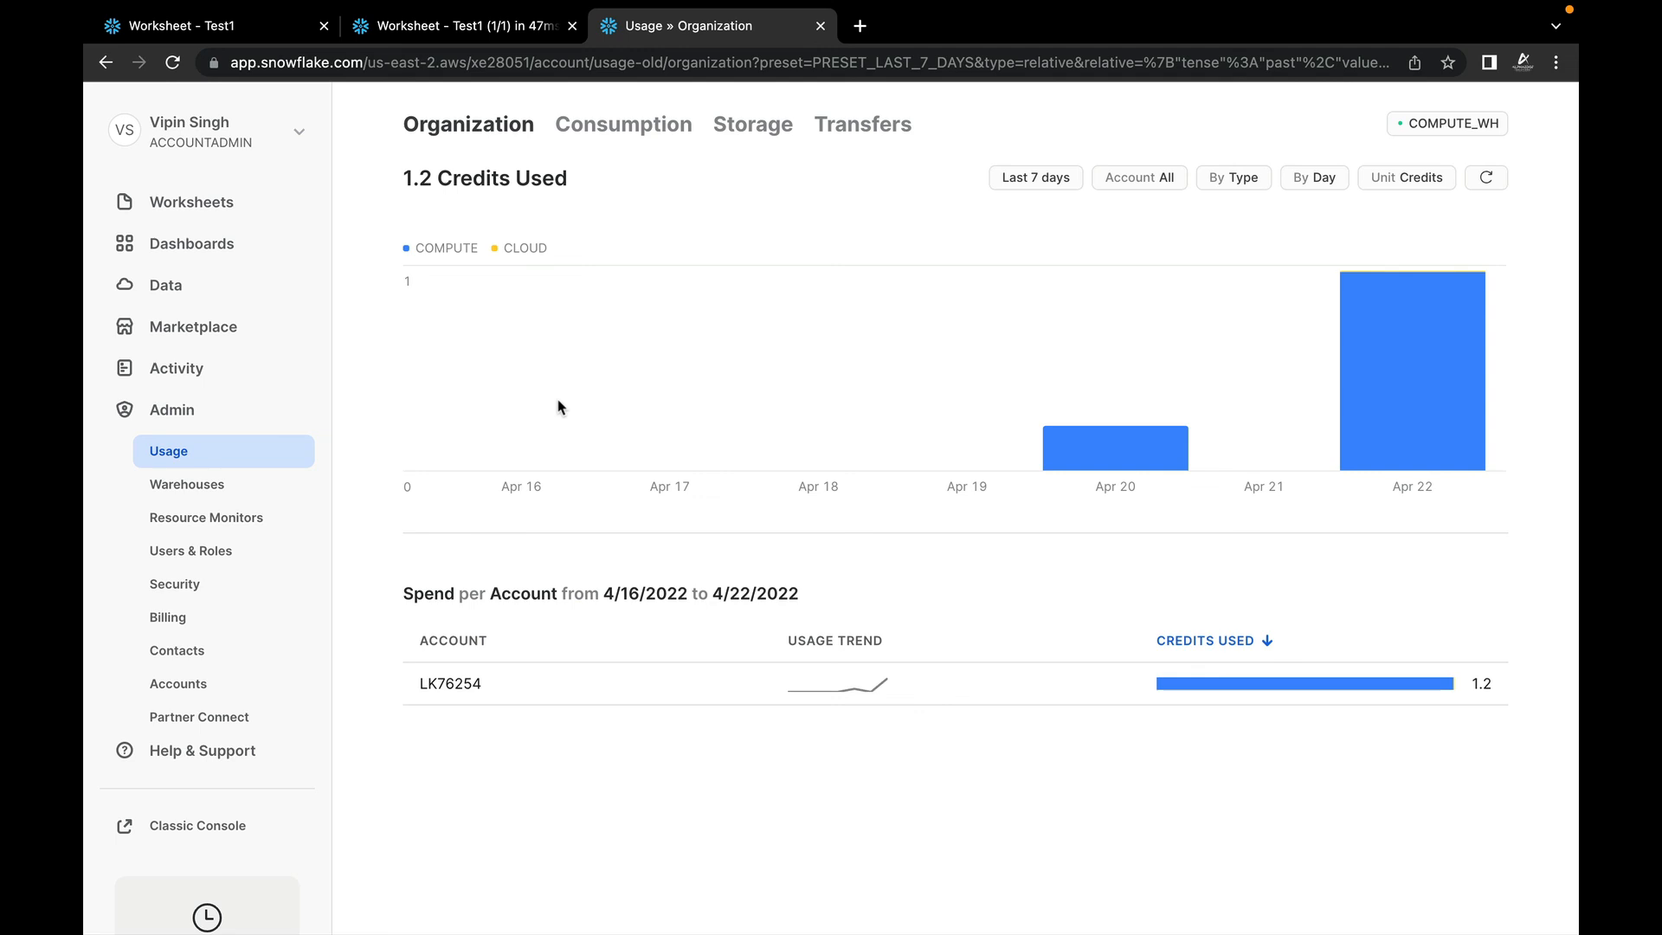
click(202, 490)
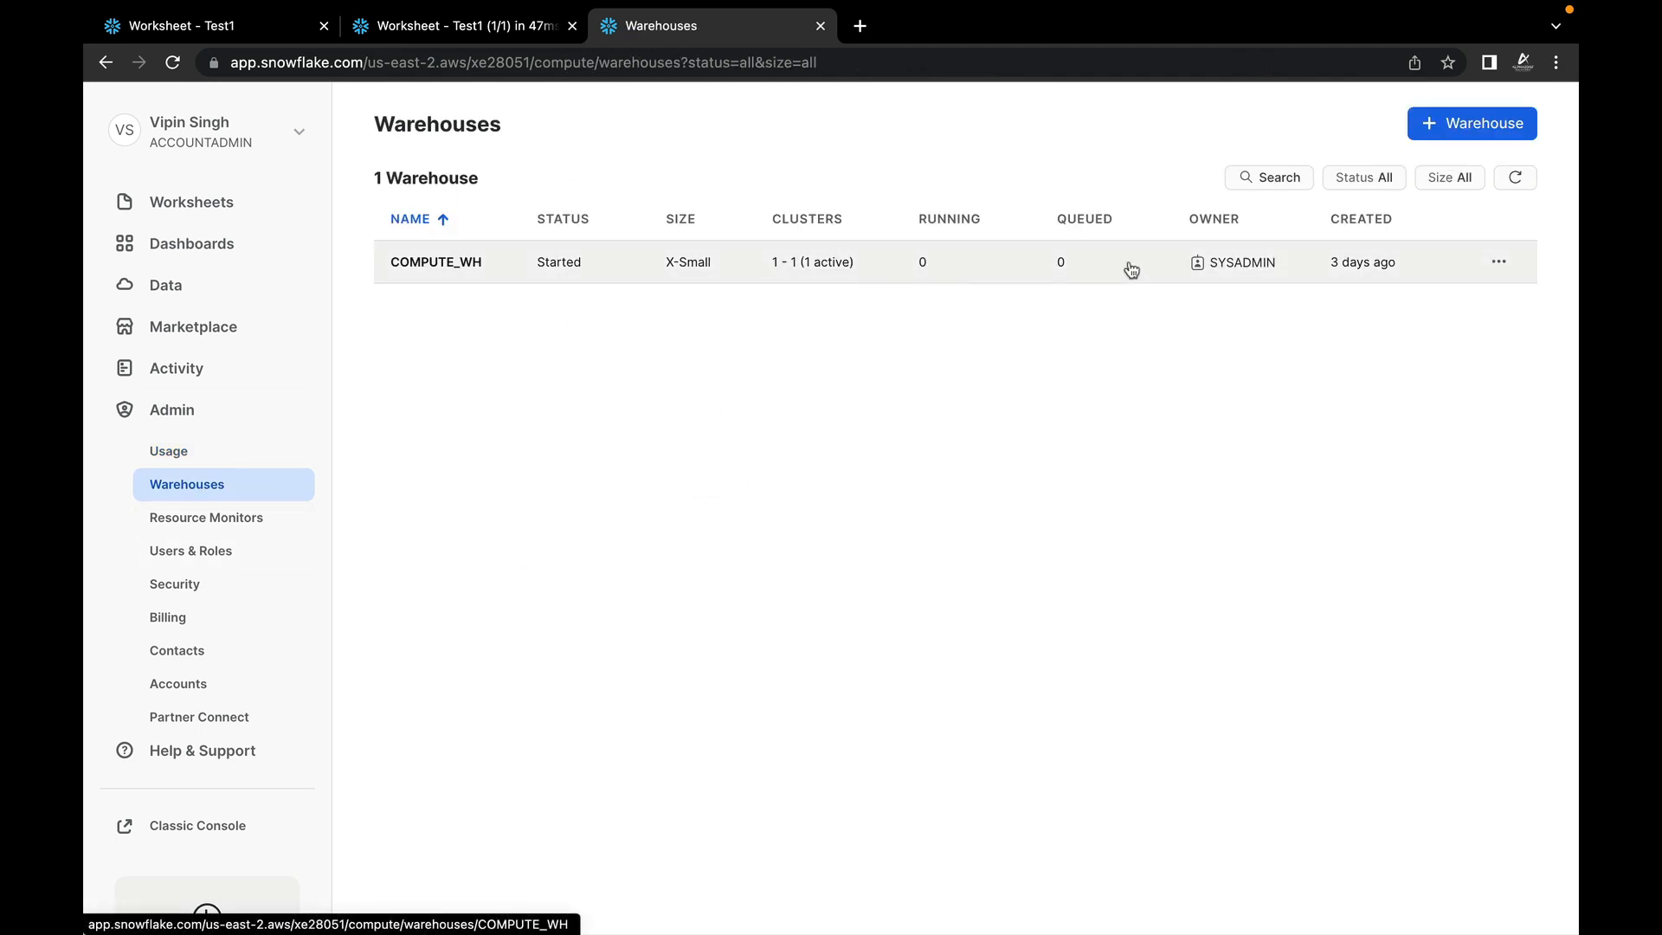
click(230, 518)
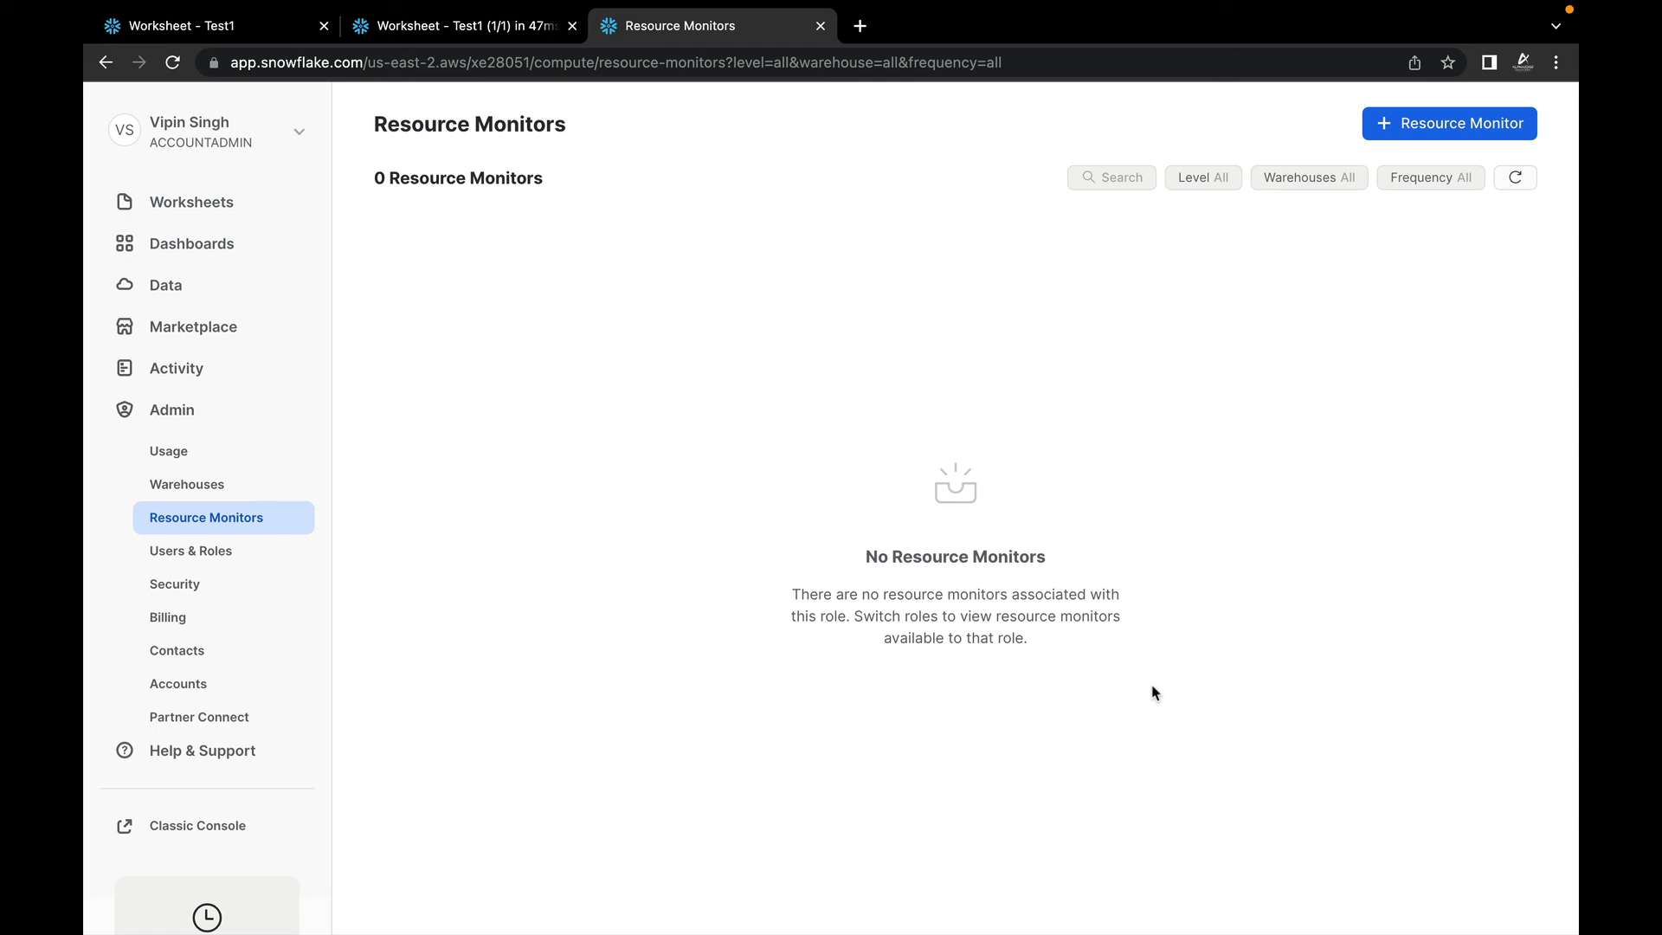
click(223, 554)
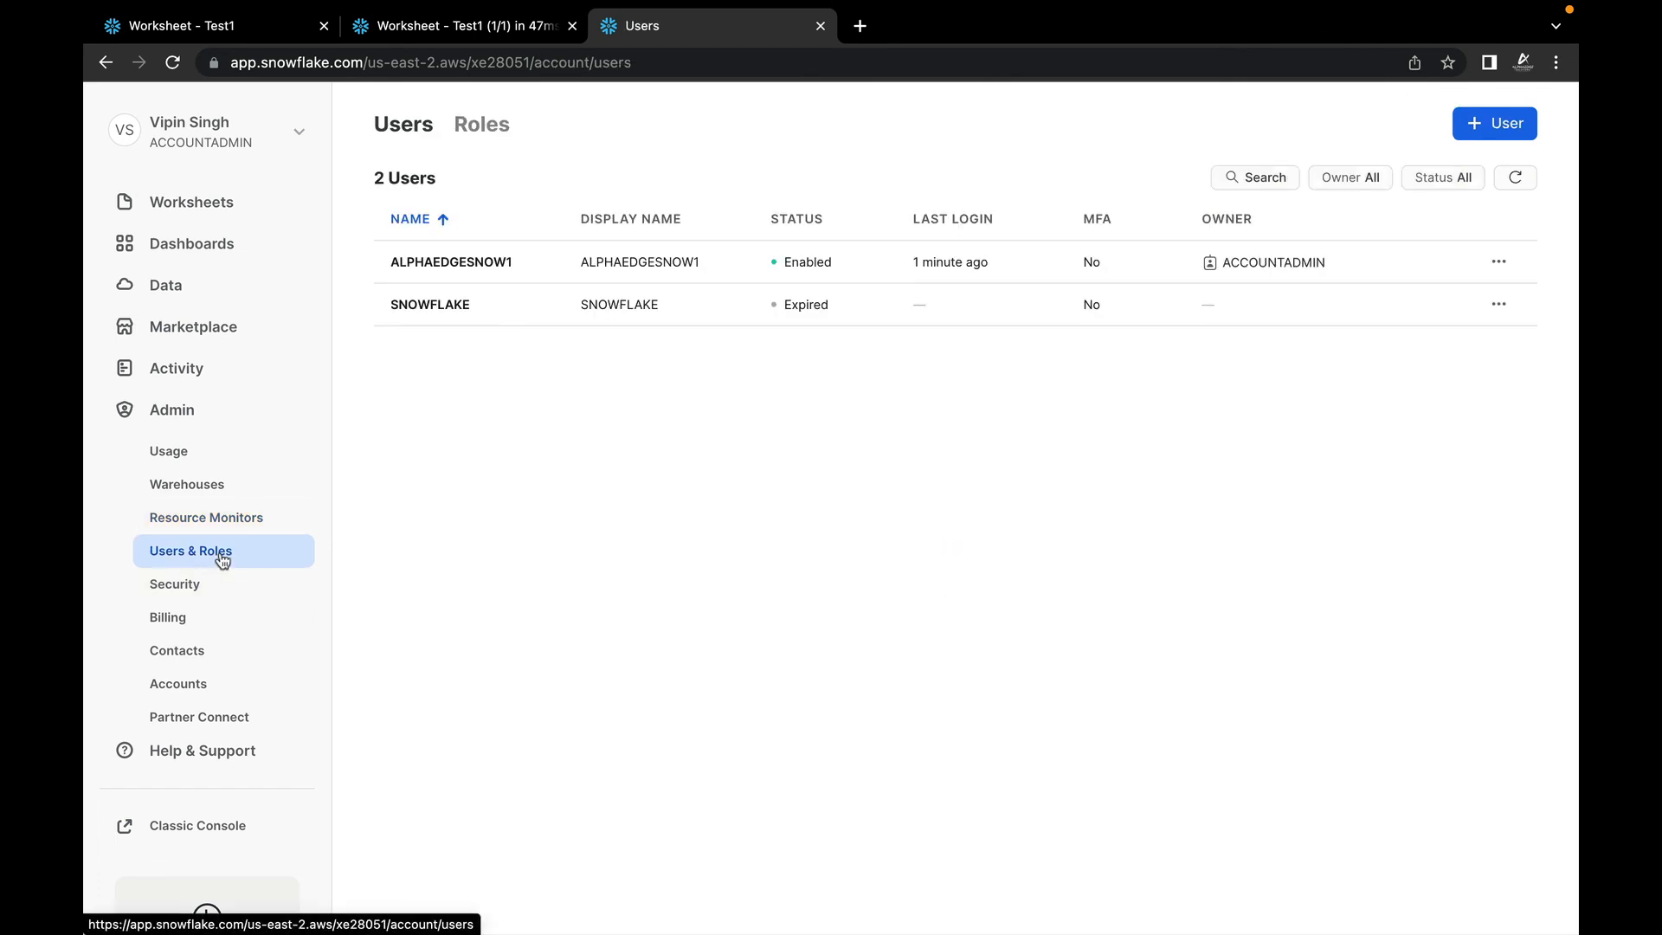
Step: Review the administration pages for Security, Billing, Accounts and Partner Connect, and locate the link to the Classic Console
click(168, 583)
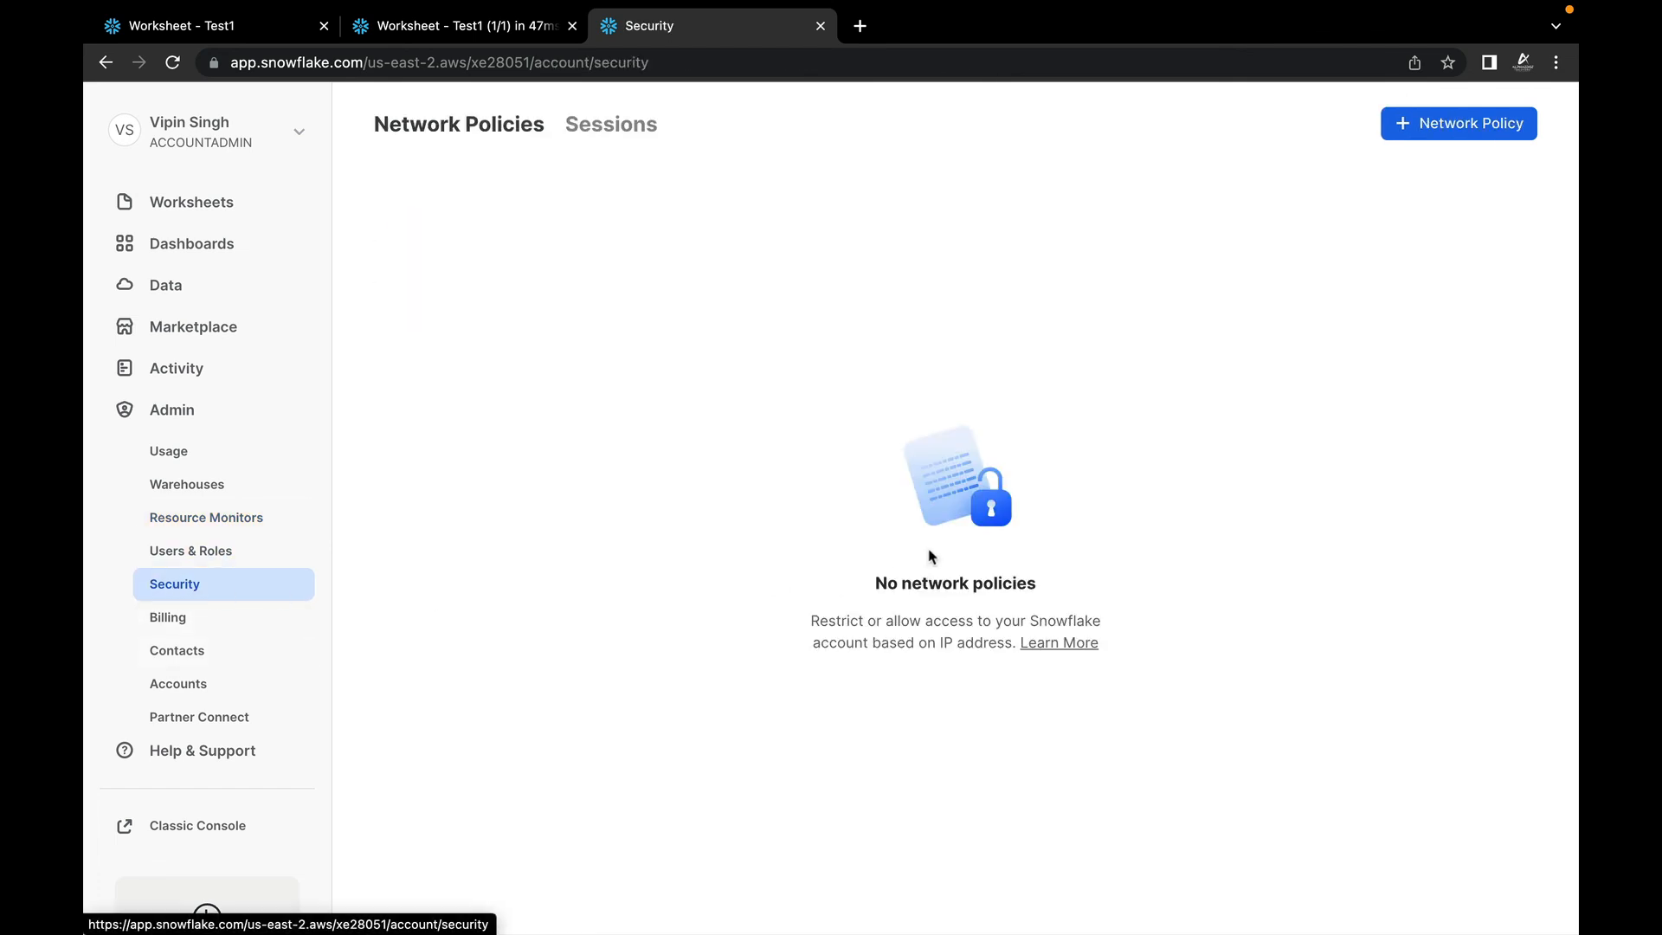
click(167, 620)
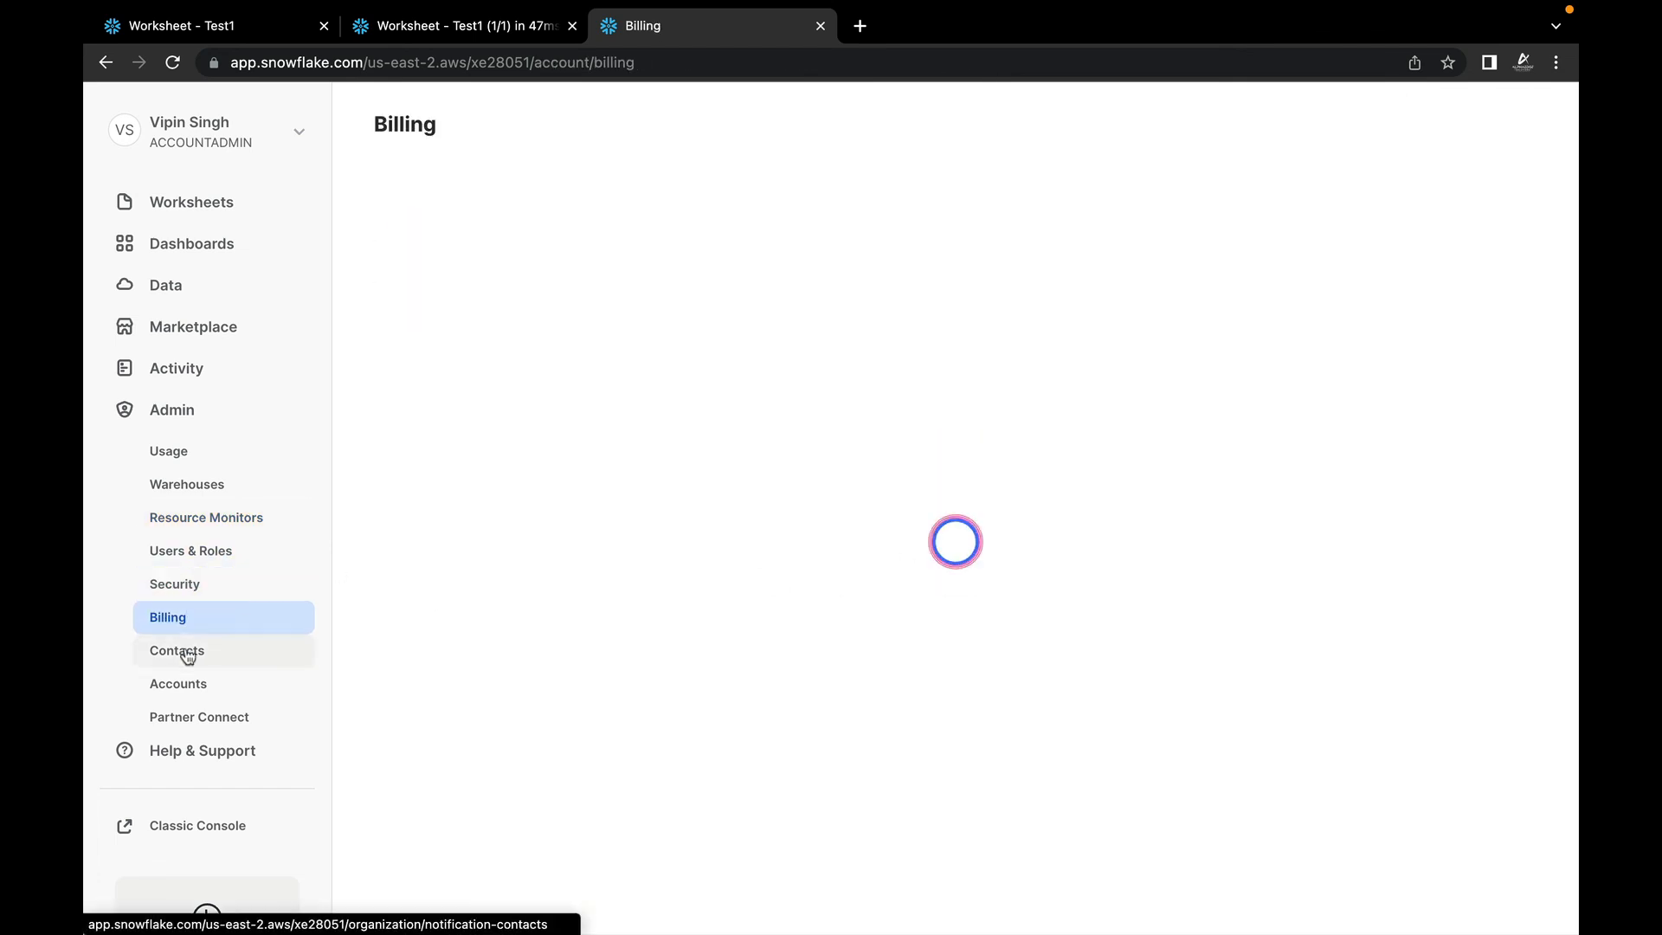
click(178, 683)
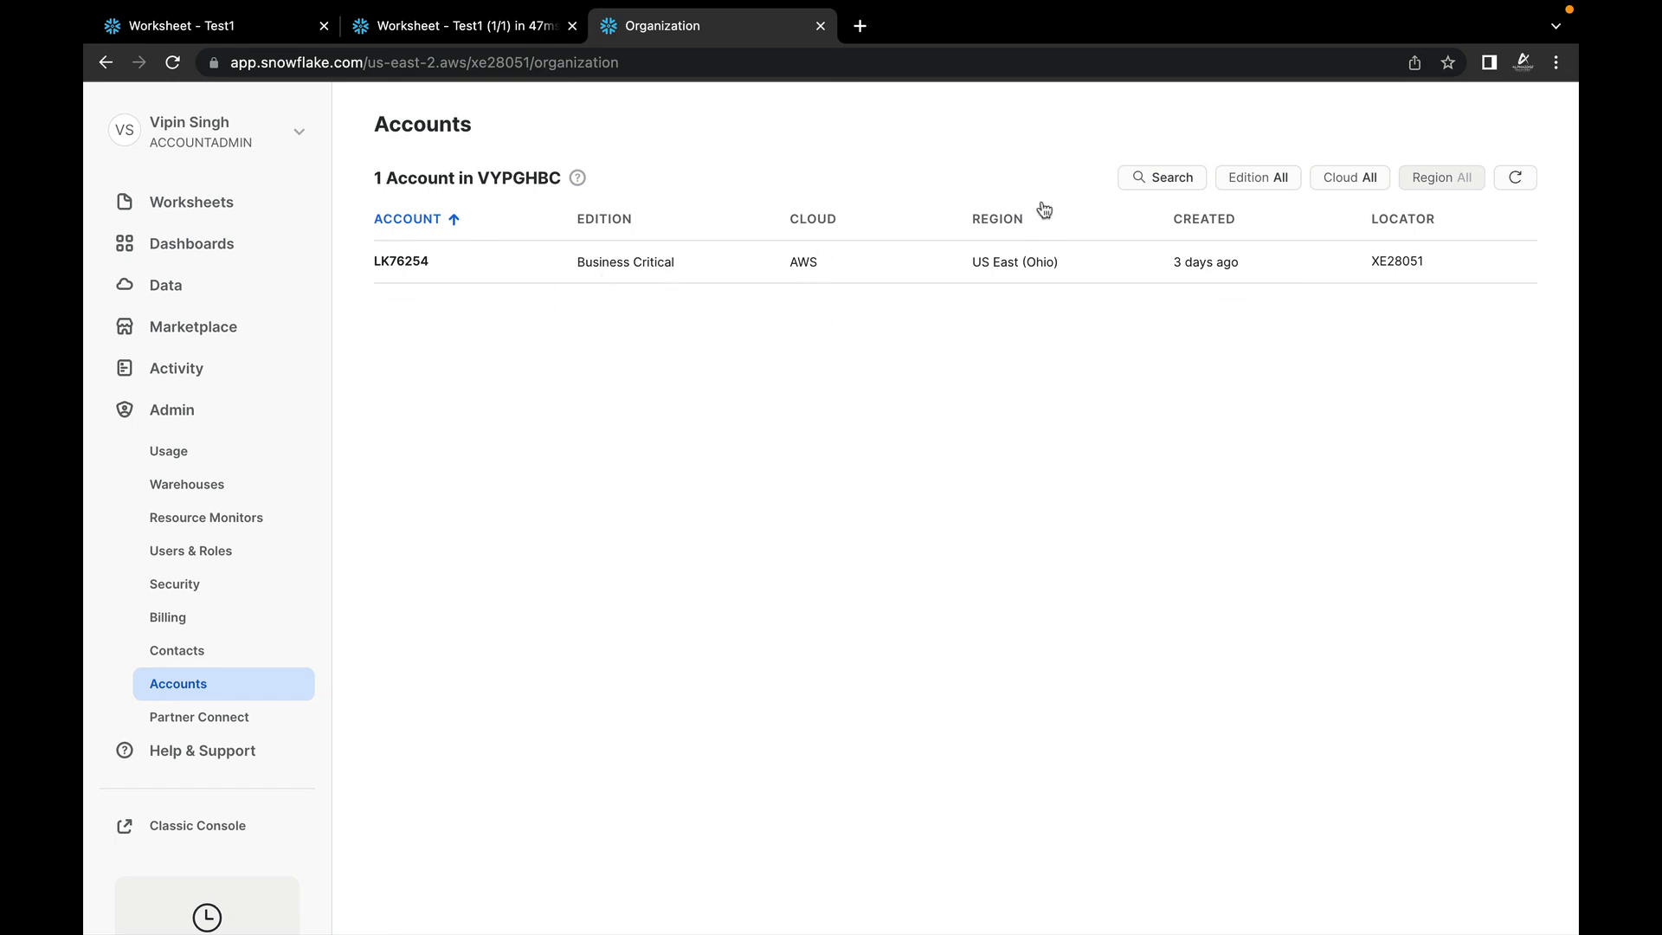
click(203, 722)
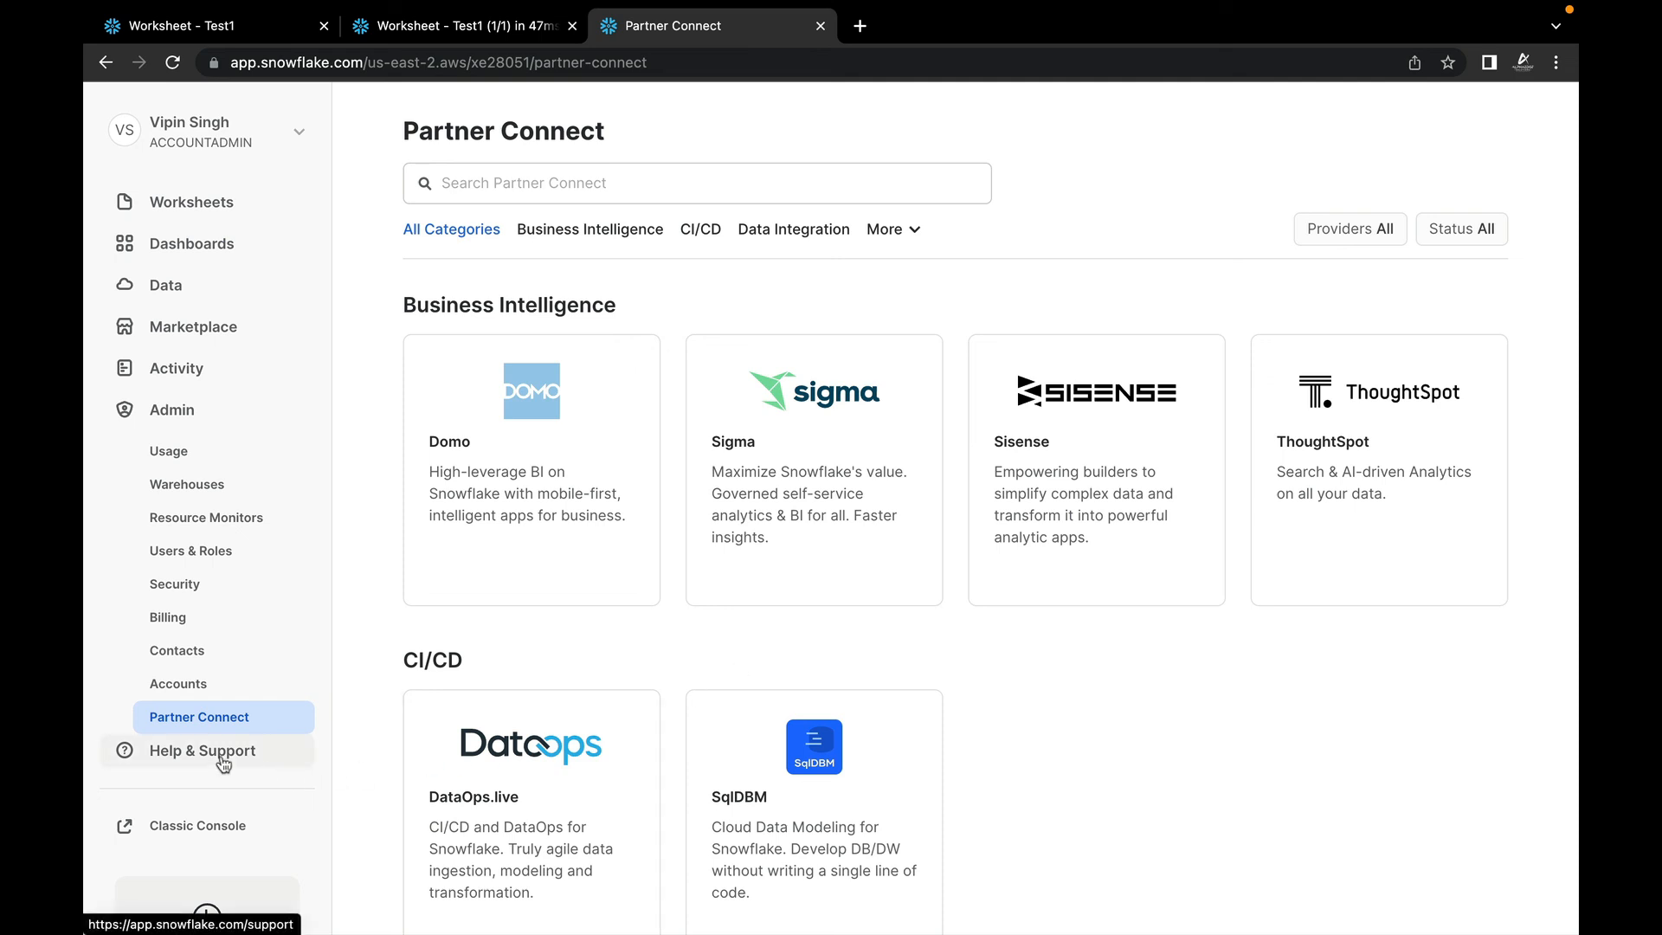
scroll(262, 669, down, 4)
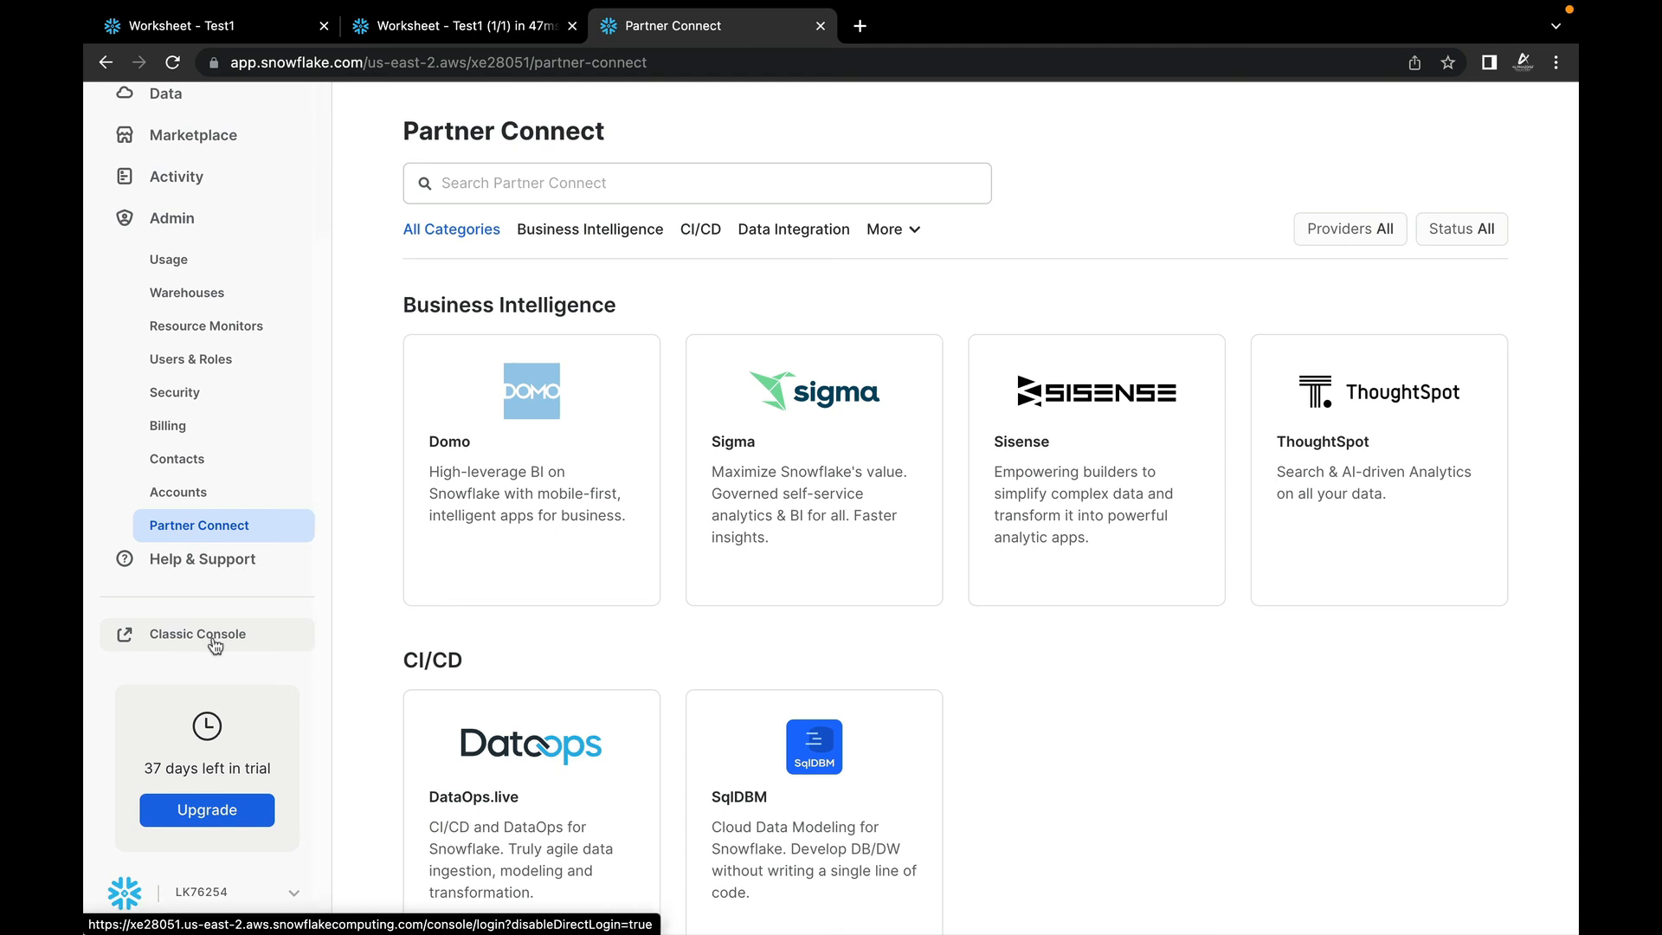
Step: Return to the Worksheets area and open a new blank worksheet
scroll(212, 641, up, 4)
click(170, 208)
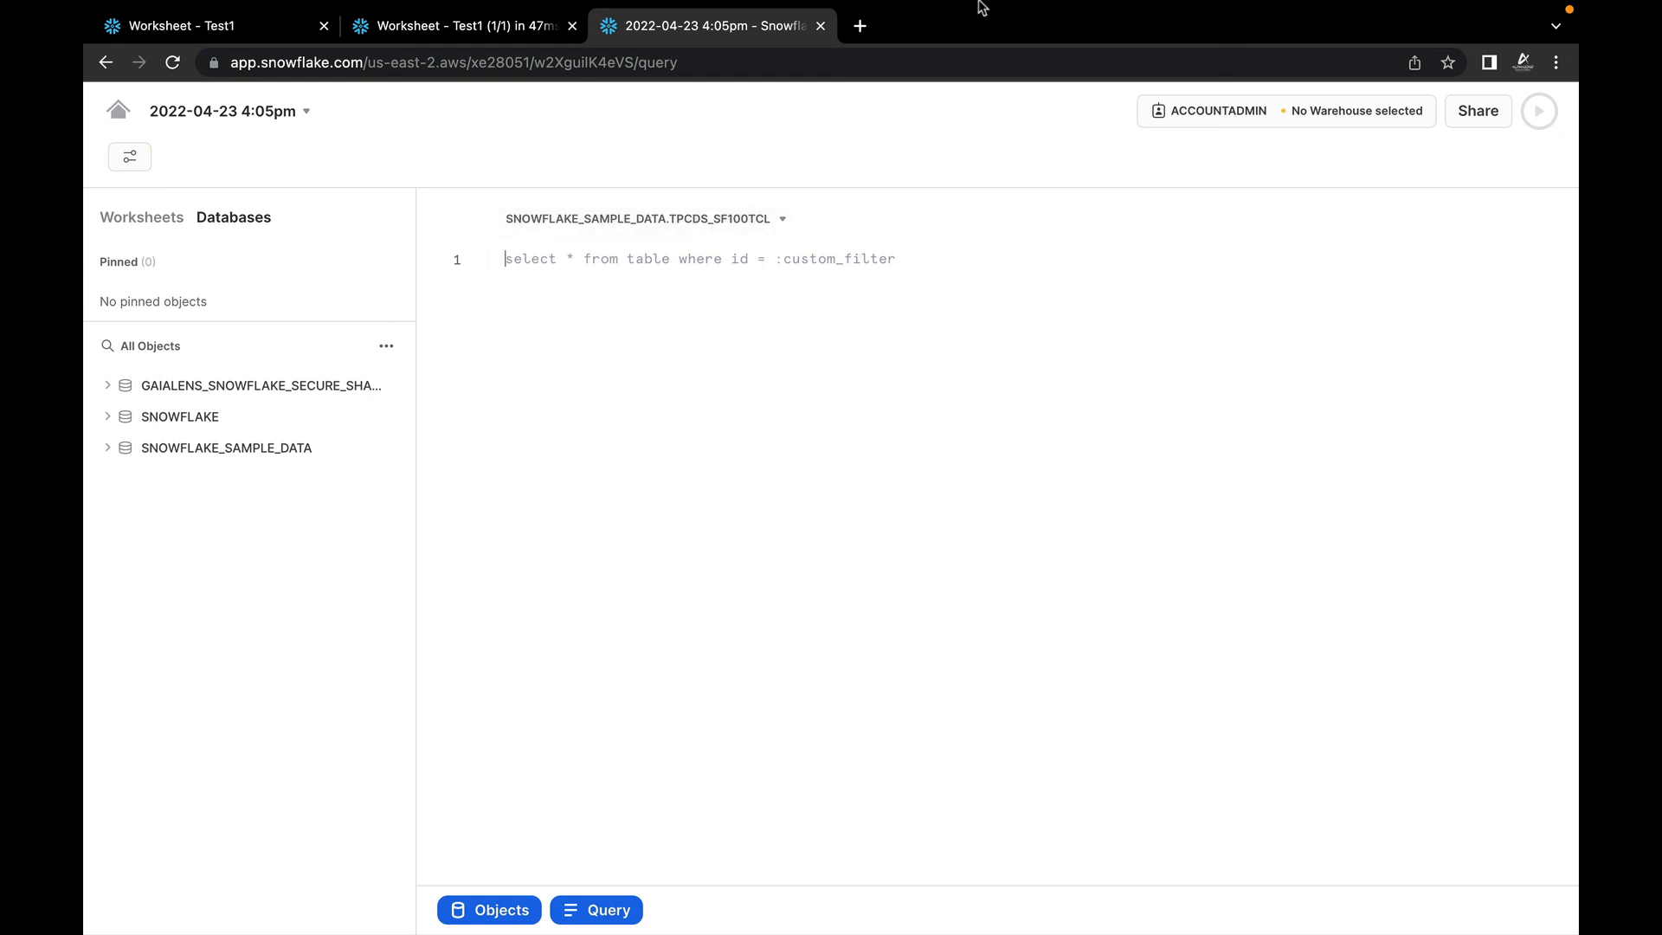
mouse_move(948, 7)
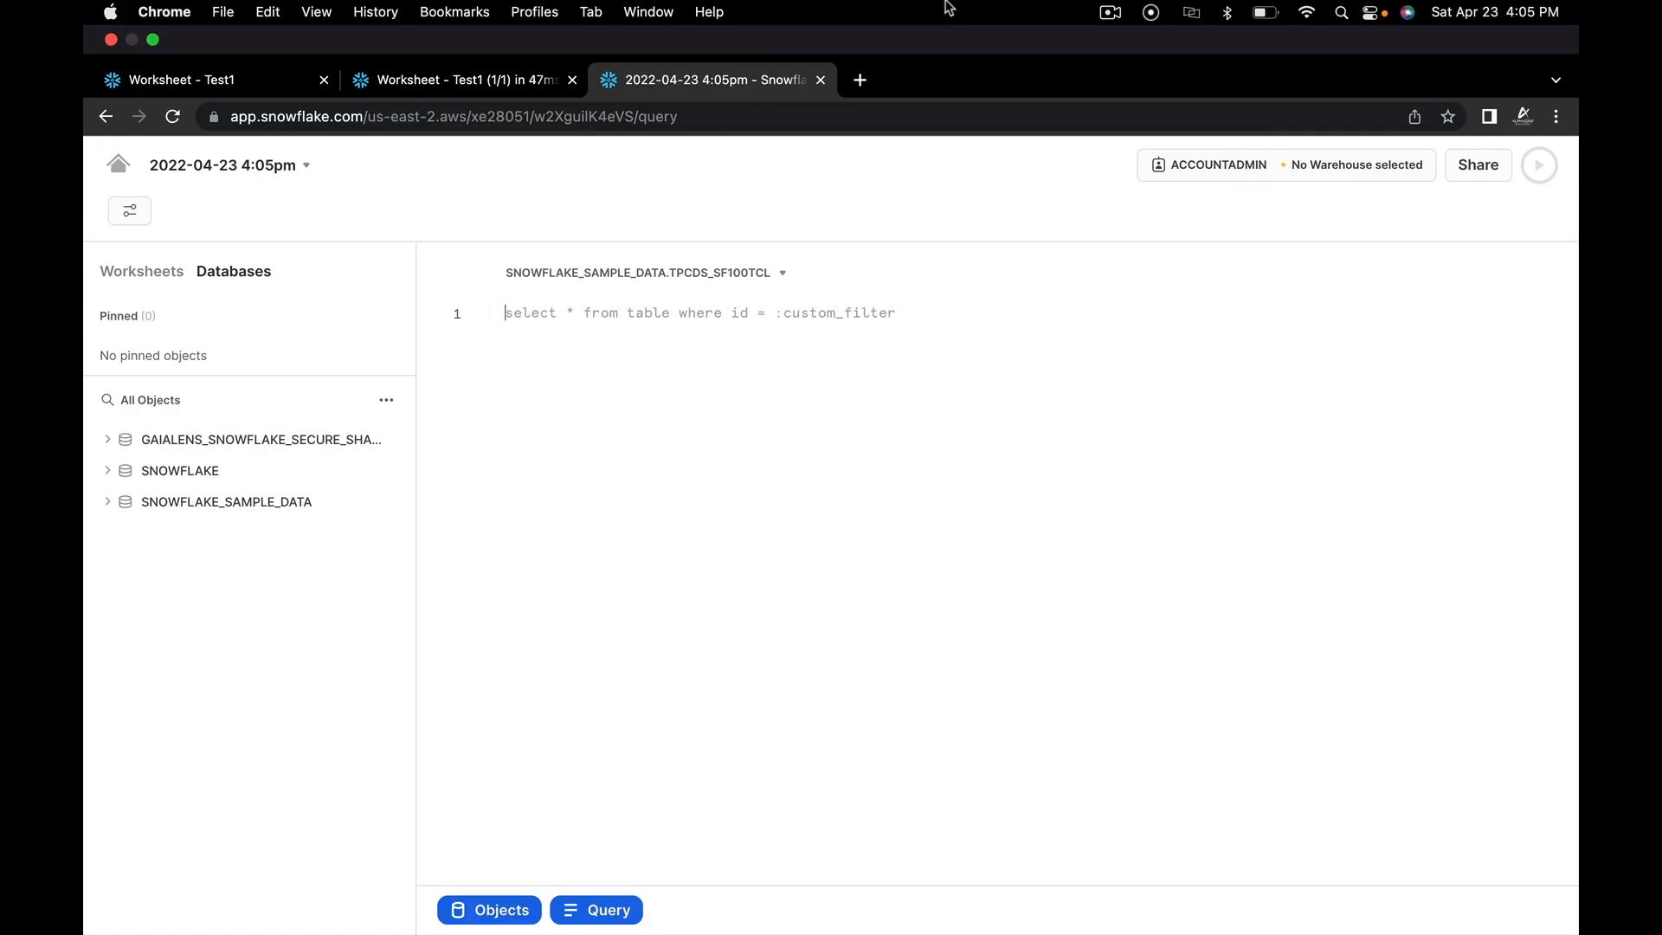